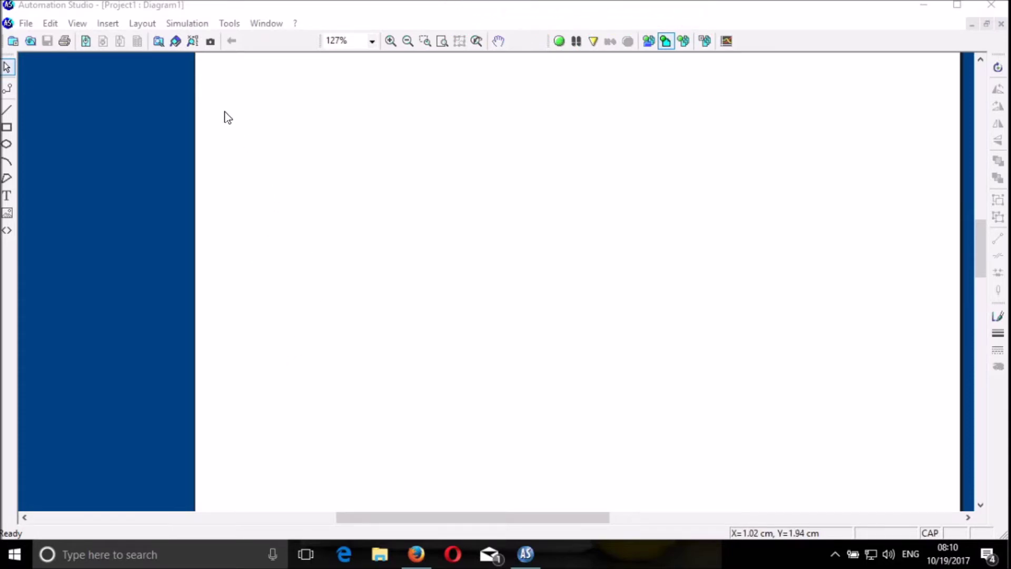
Place an Exhaust and, above it, a Double-Acting Cylinder from the Pneumatic library on the diagram.
left_click(174, 41)
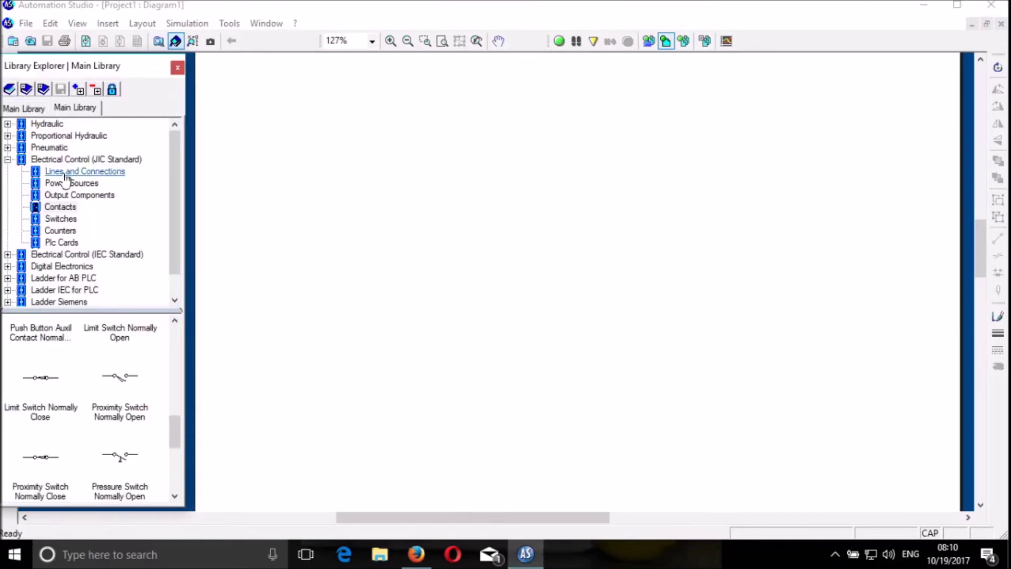
left_click(47, 147)
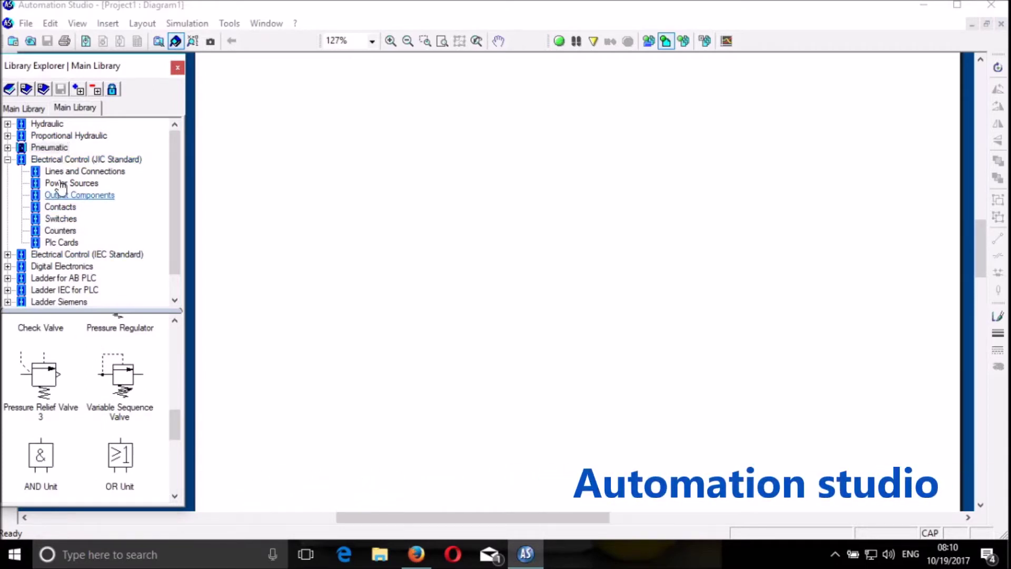
scroll(53, 435, "up", 4)
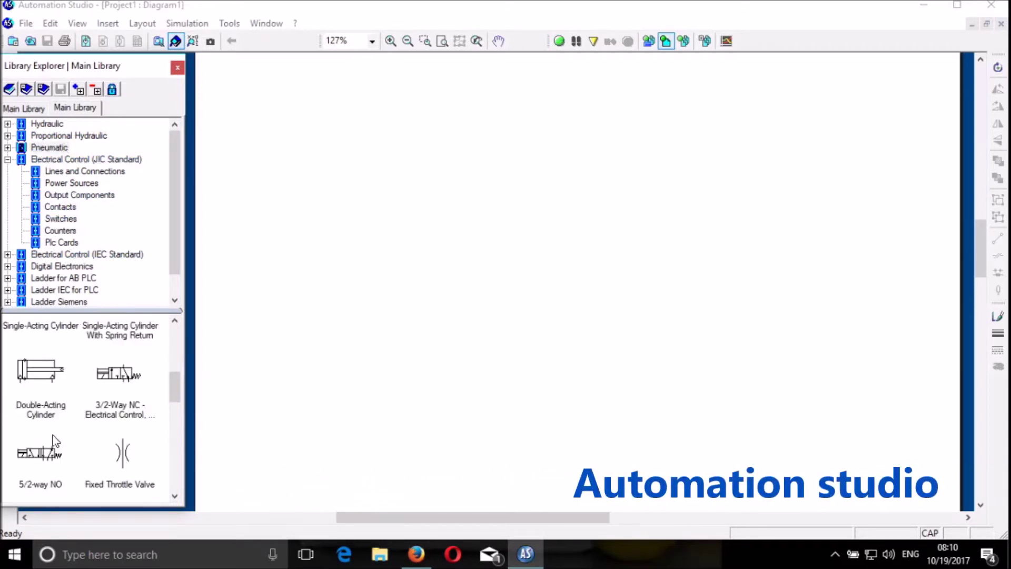
scroll(55, 431, "down", 1)
left_click(52, 396)
scroll(91, 389, "up", 2)
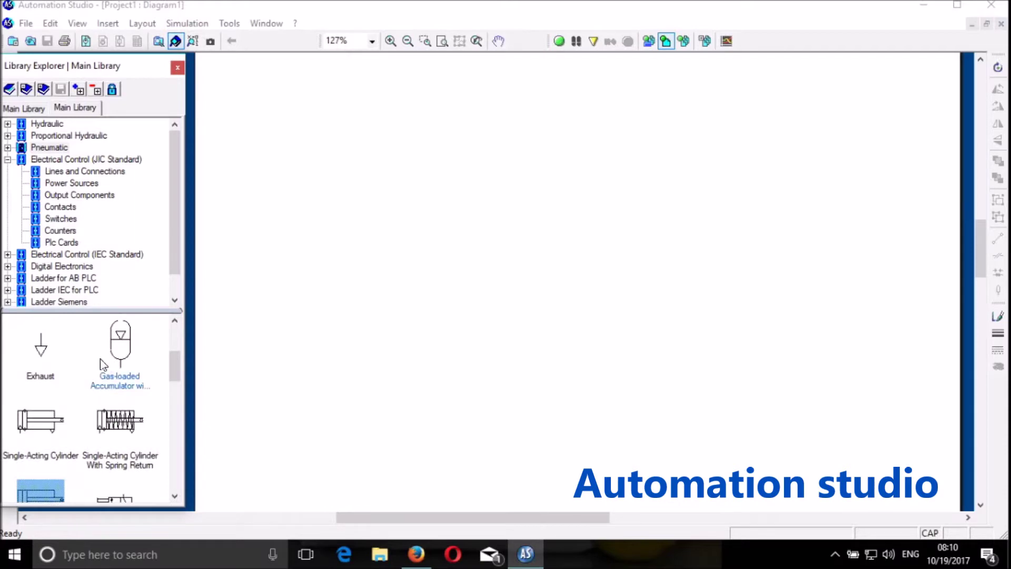
left_click_drag(37, 357, 321, 266)
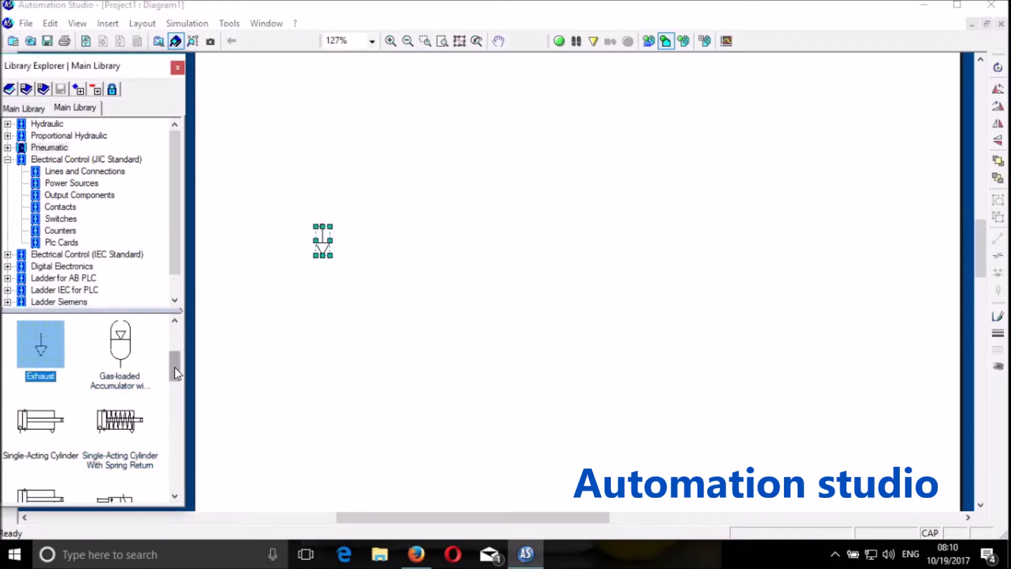
scroll(168, 390, "down", 2)
left_click_drag(47, 409, 342, 163)
left_click(413, 300)
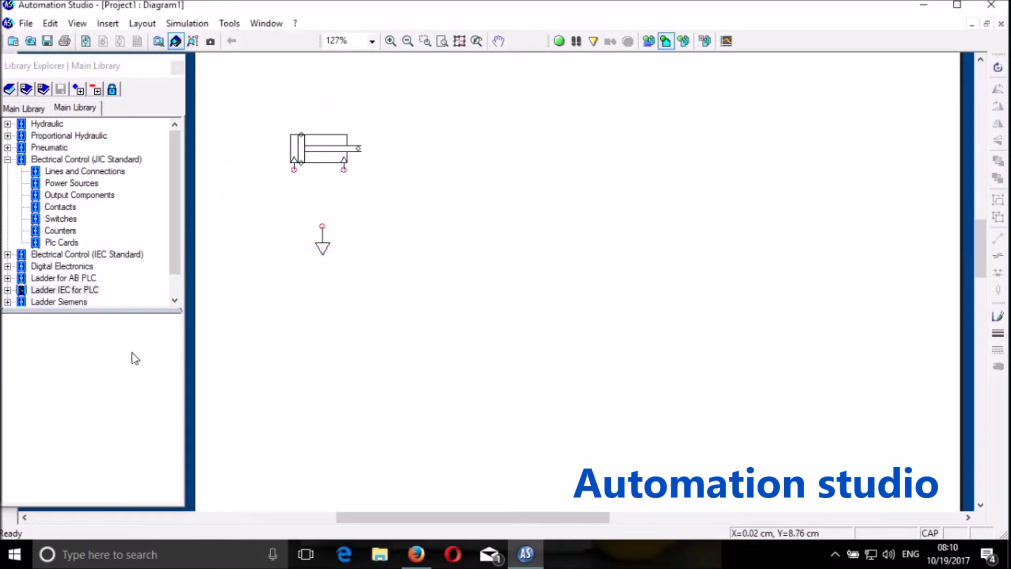
Place a 5/2-way NO valve from the Pneumatic library below the cylinder, with its middle lower port on the exhaust.
left_click(50, 147)
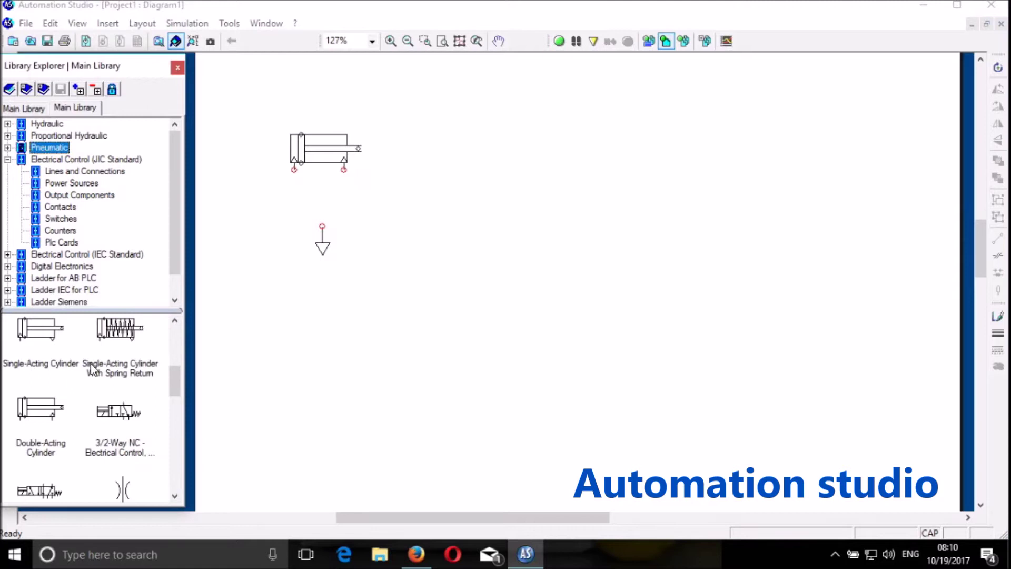
left_click_drag(40, 490, 297, 203)
left_click(257, 369)
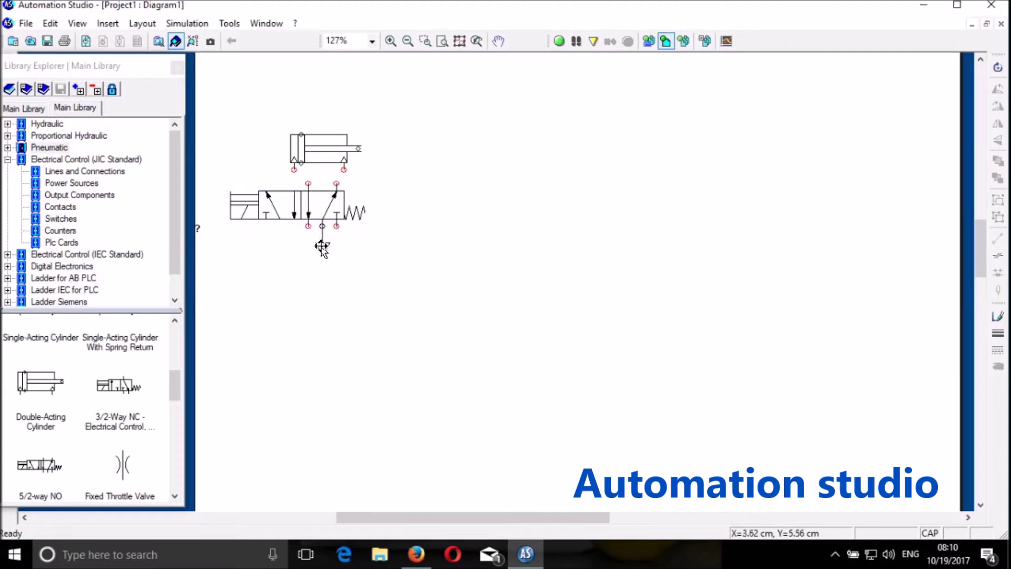
Replace the exhaust at the valve's middle lower port with a Pneumatic Pressure Source and attach an Exhaust to each outer lower port.
left_click(322, 248)
key("Delete")
left_click(40, 464)
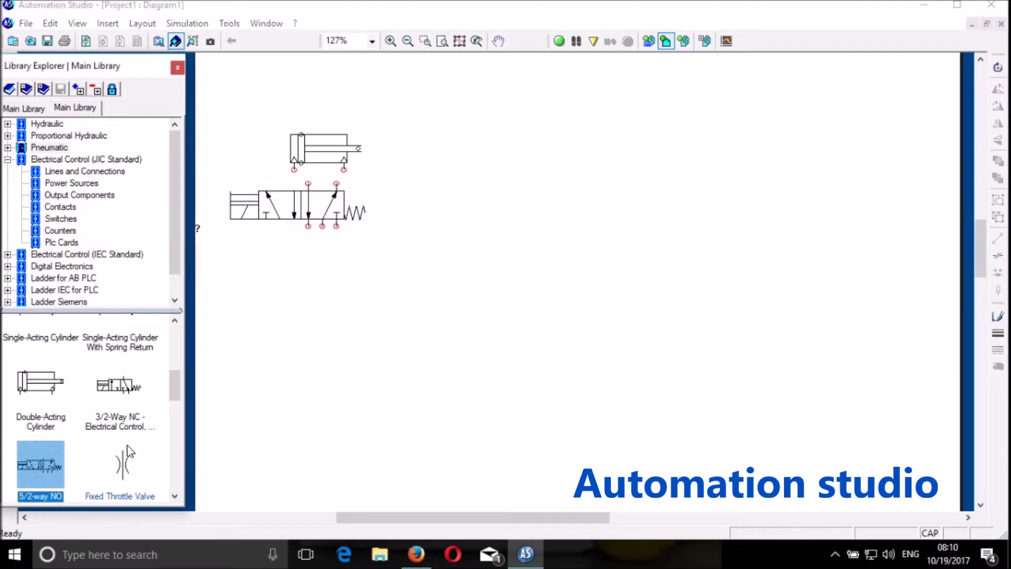
left_click_drag(169, 379, 175, 344)
left_click_drag(120, 369, 321, 263)
left_click_drag(40, 447, 311, 261)
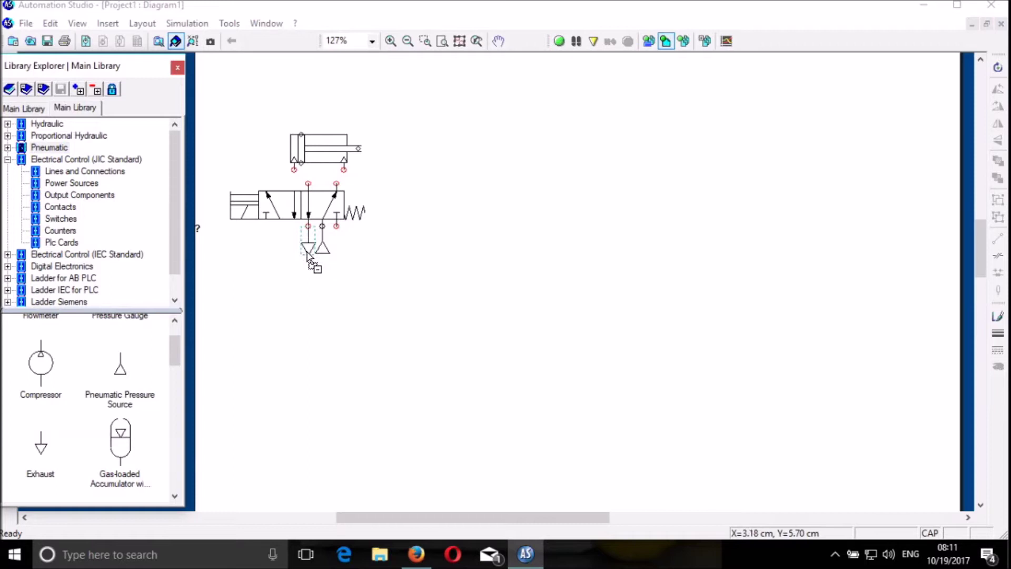
left_click_drag(306, 251, 337, 253)
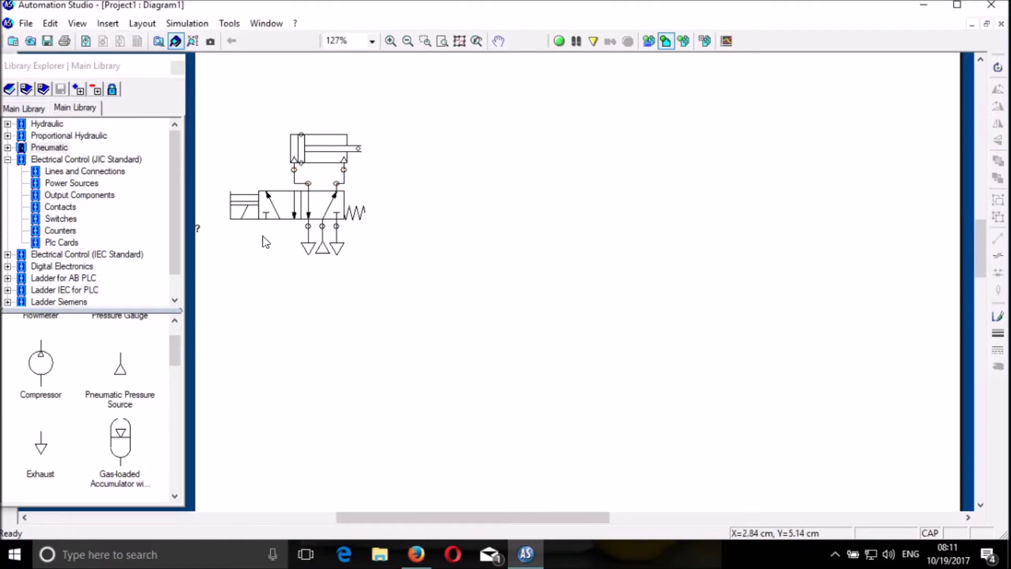
Place a pneumatic proximity sensor above the cylinder's piston in the retracted position and tag it 1RS1.
left_click(8, 148)
left_click(62, 220)
mouse_move(51, 362)
left_click_drag(52, 362, 306, 116)
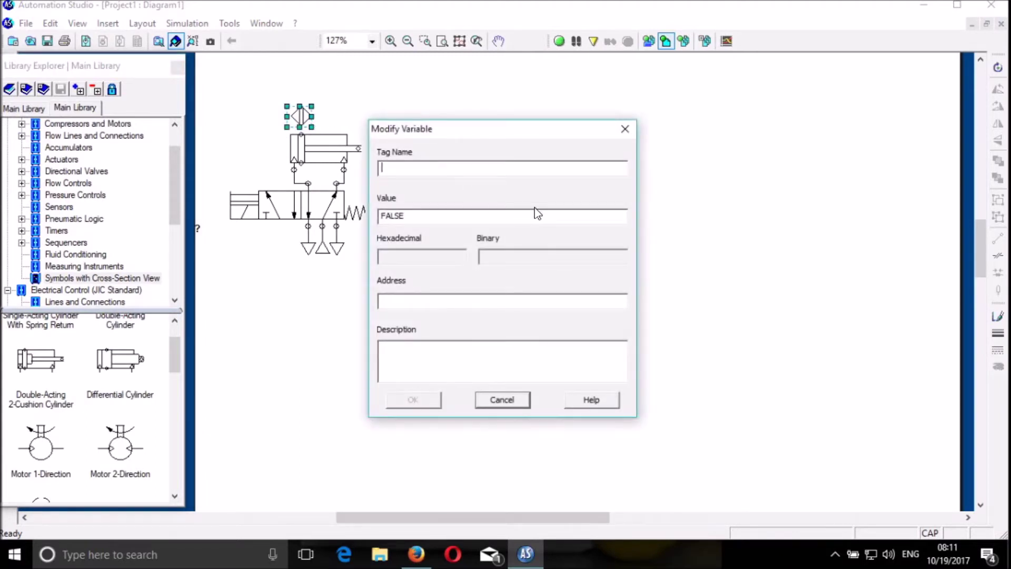
type("1RS1")
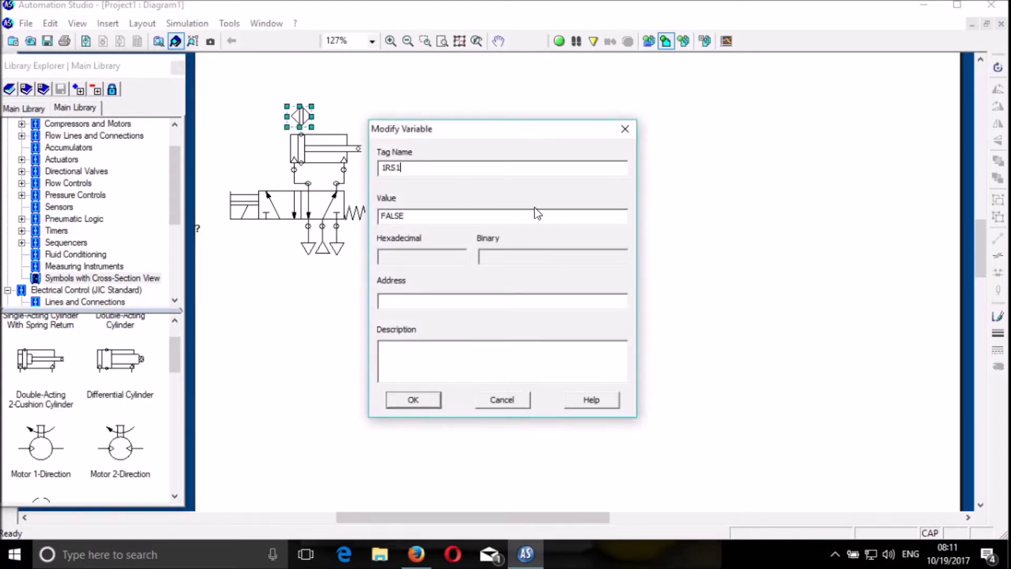
key("Return")
left_click(470, 203)
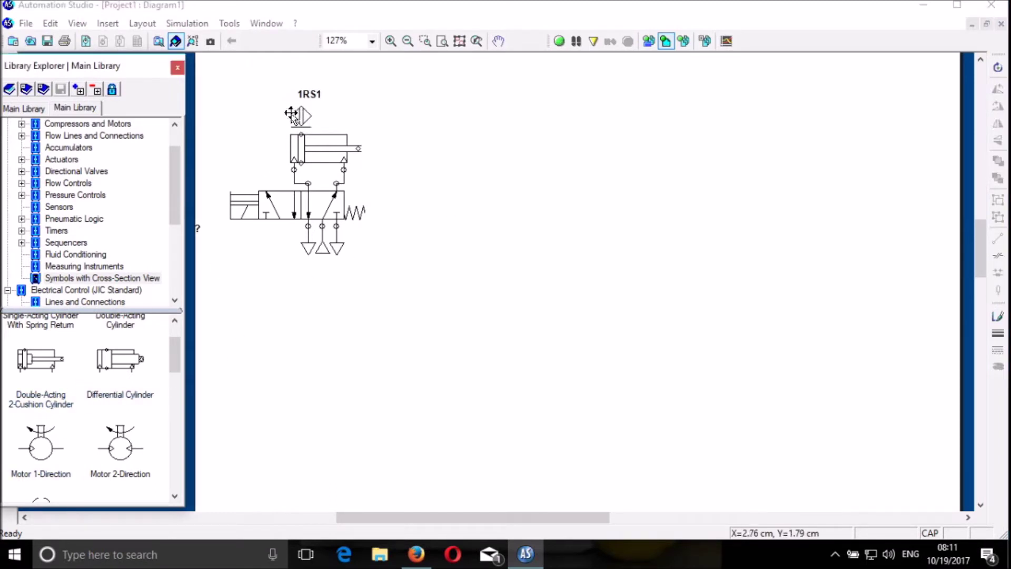
Copy the proximity sensor to the rod end of the cylinder and set the copy's tag name to 1RS2.
left_click_drag(300, 118, 338, 116)
left_click(379, 145)
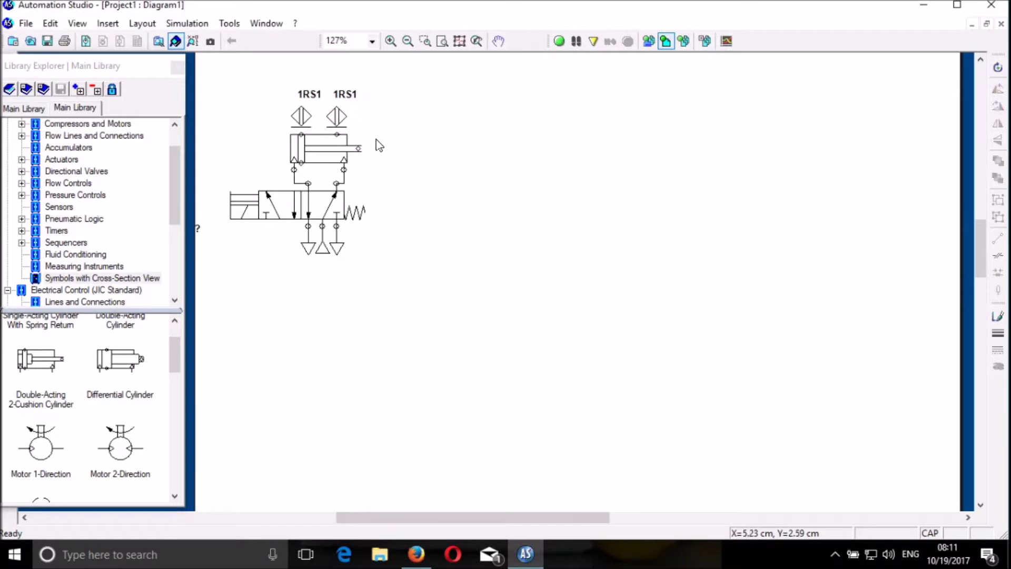
double_click(337, 117)
left_click(552, 120)
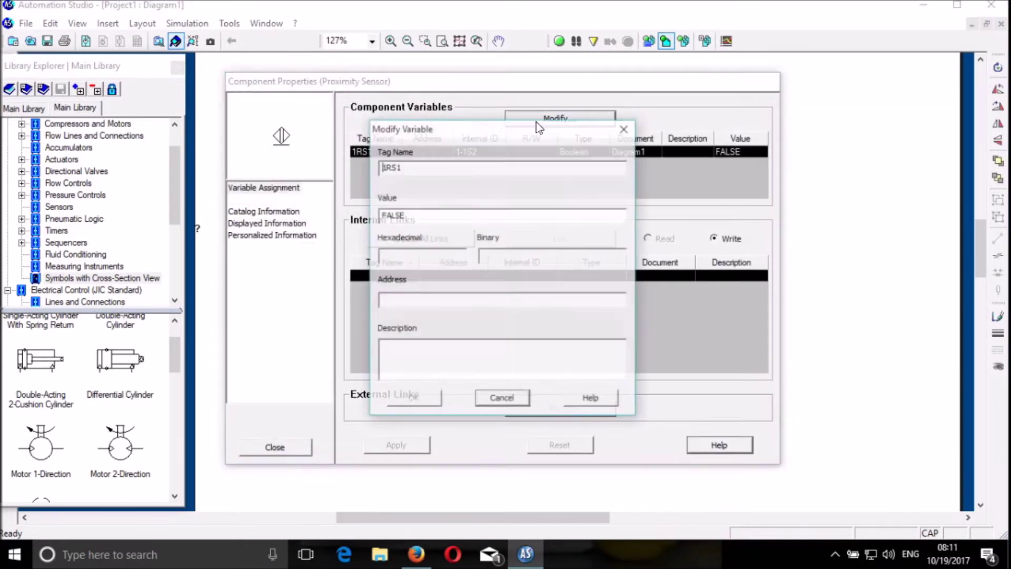
key("BackSpace")
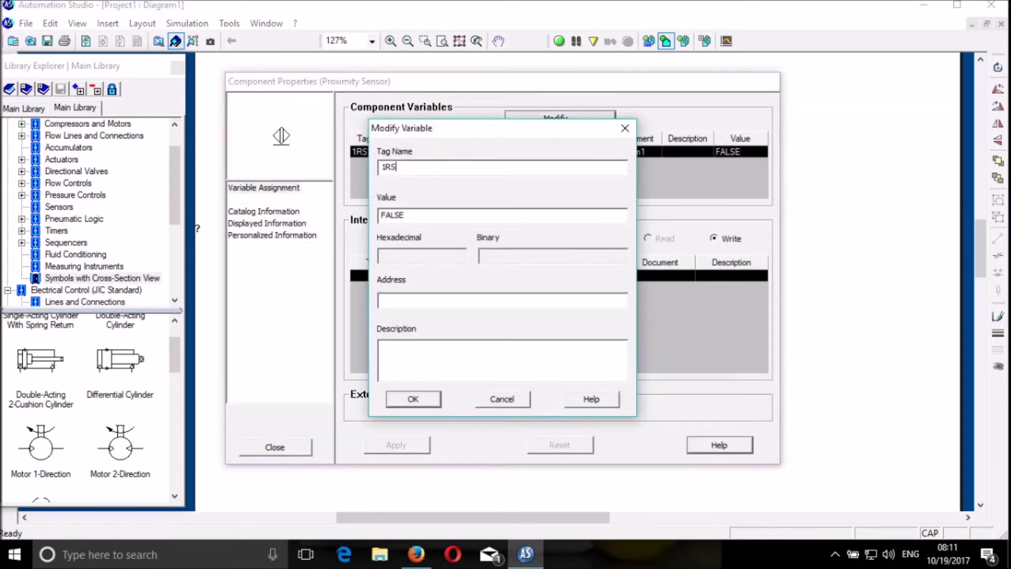
type("2")
key("Return")
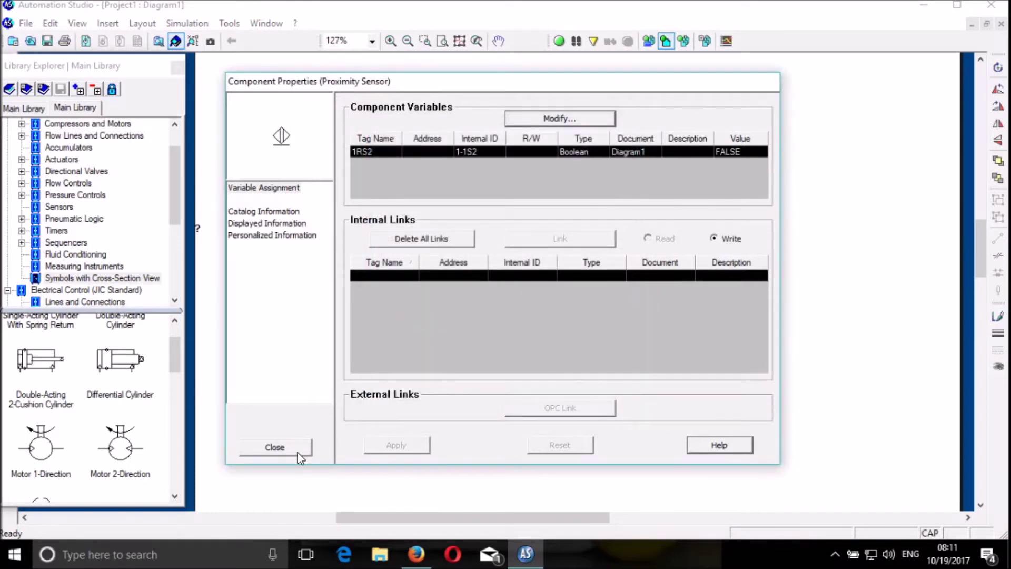
left_click(284, 447)
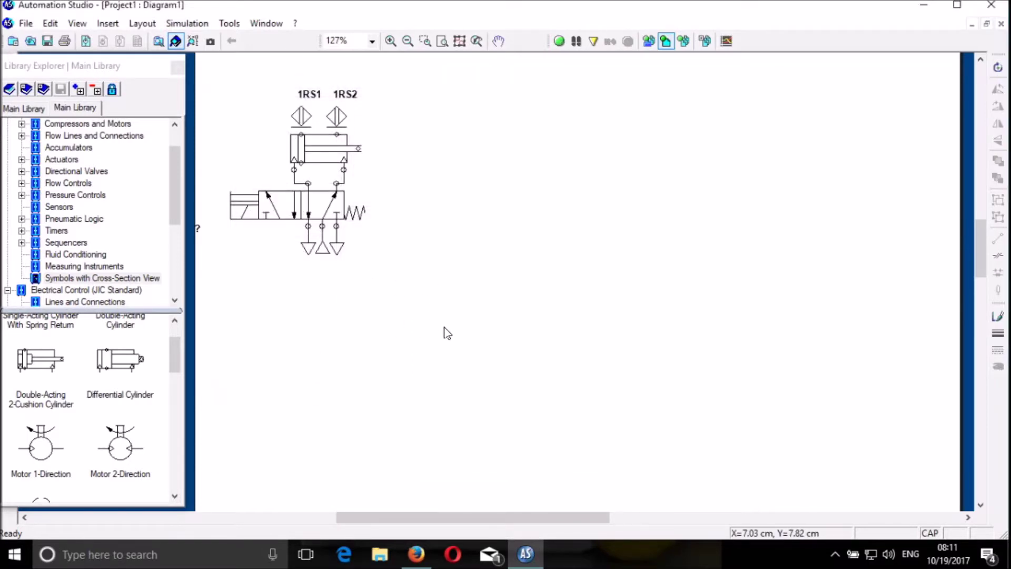
Duplicate the complete cylinder, valve and sensor circuit and place the copy beside the original at the same height.
left_click_drag(447, 327, 182, 66)
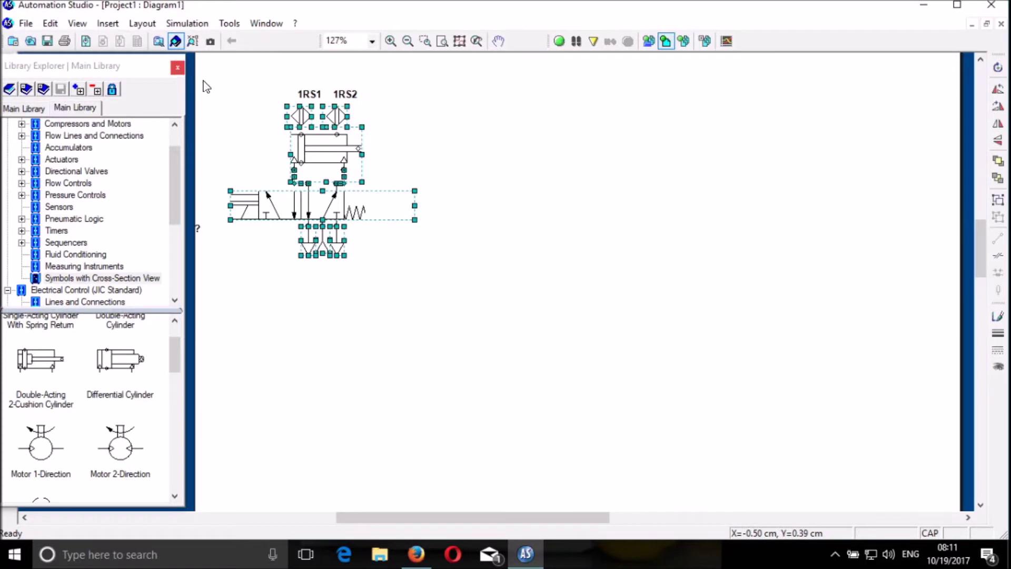
right_click(308, 202)
left_click(379, 258)
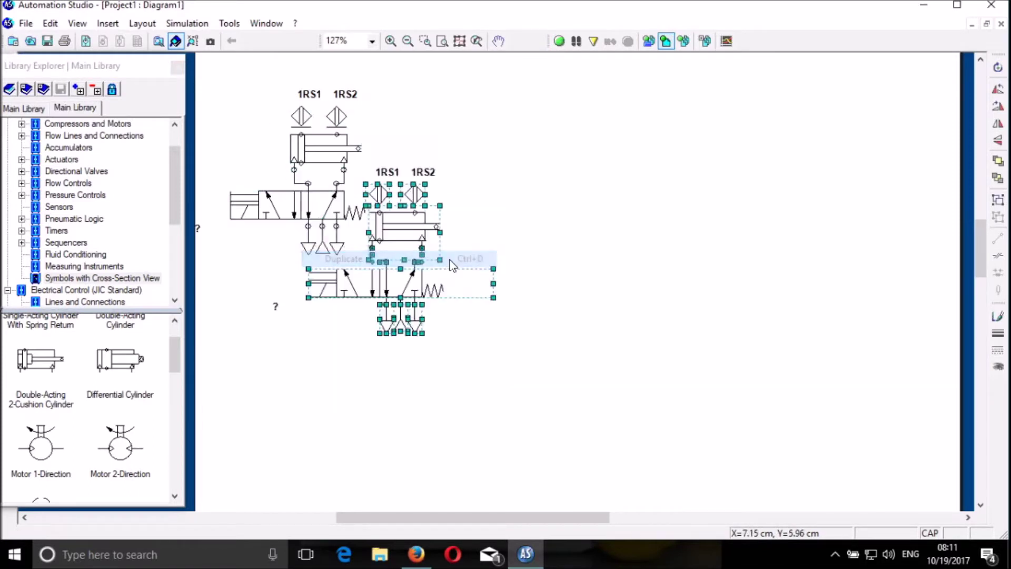
left_click_drag(407, 291, 552, 207)
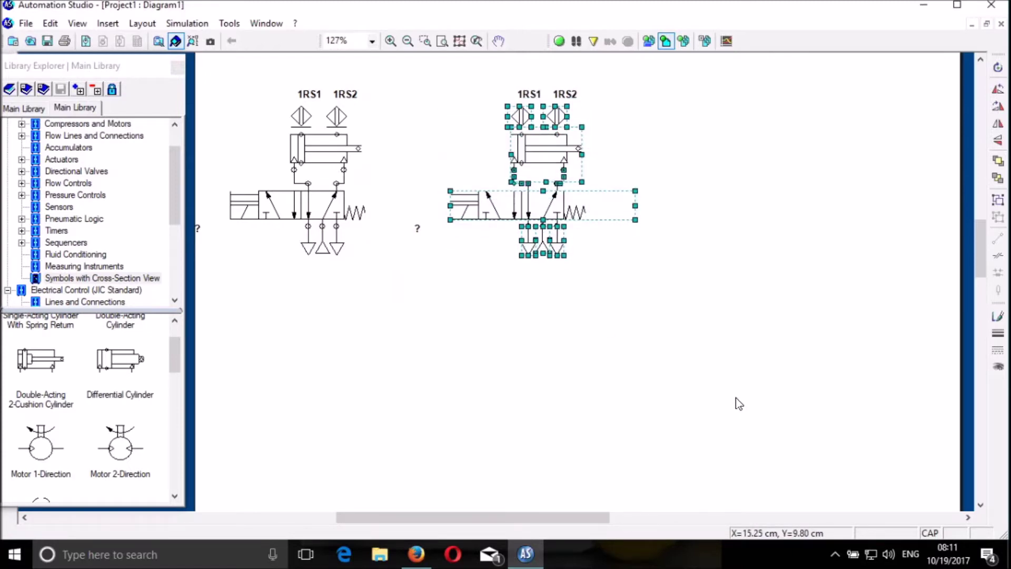
left_click(825, 321)
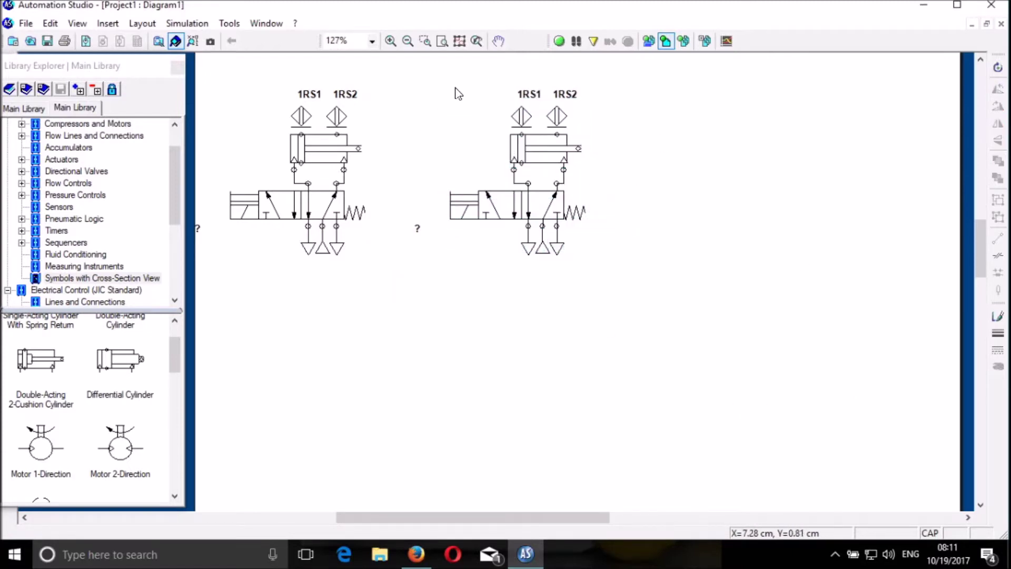
Change the tag name of the duplicated circuit's 1RS1 proximity sensor to 2RS1.
double_click(522, 117)
left_click(560, 118)
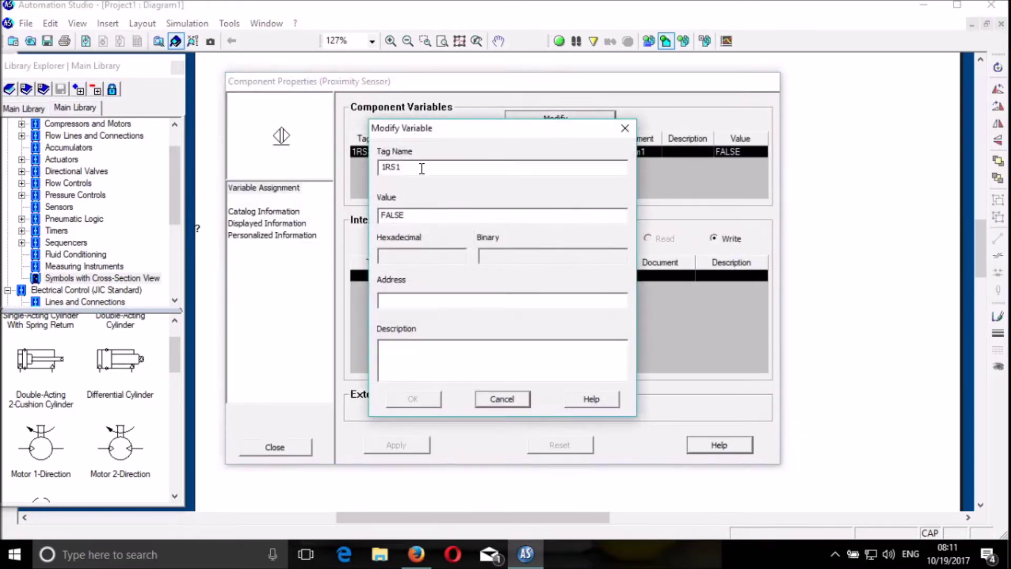
key("Delete")
type("2")
key("Return")
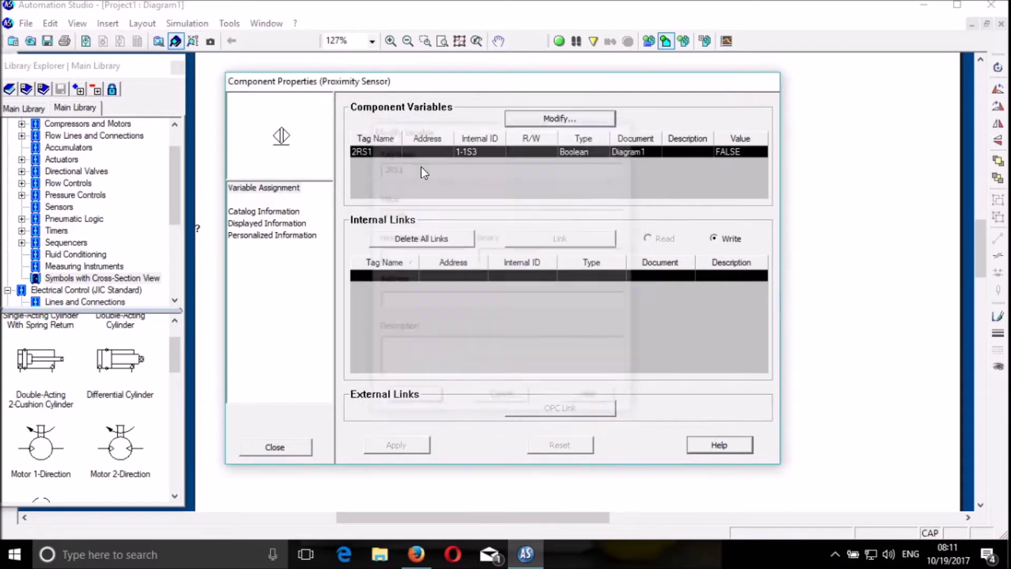
left_click(288, 440)
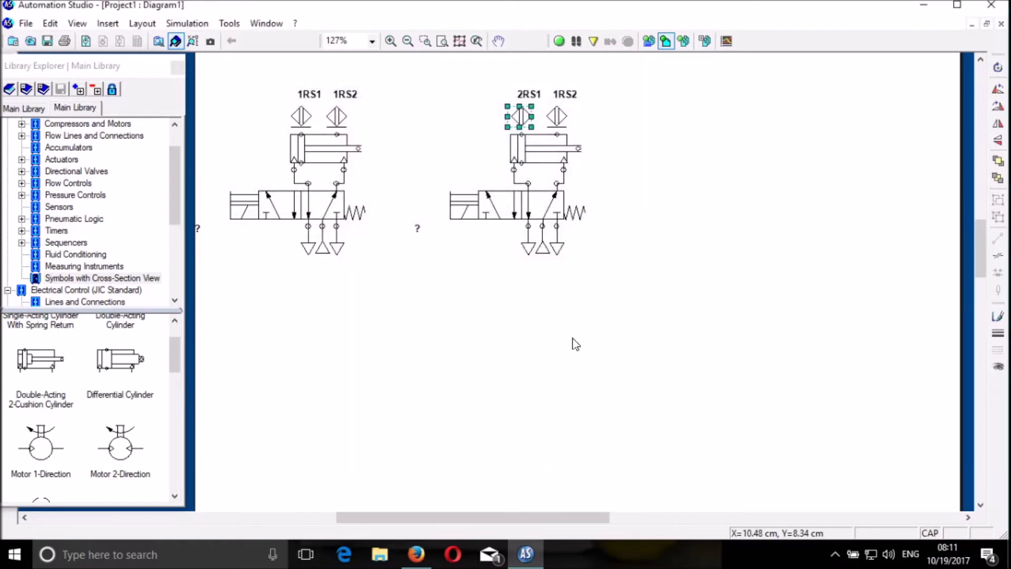
Change the tag name of the duplicated circuit's 1RS2 proximity sensor to 2RS2.
double_click(554, 115)
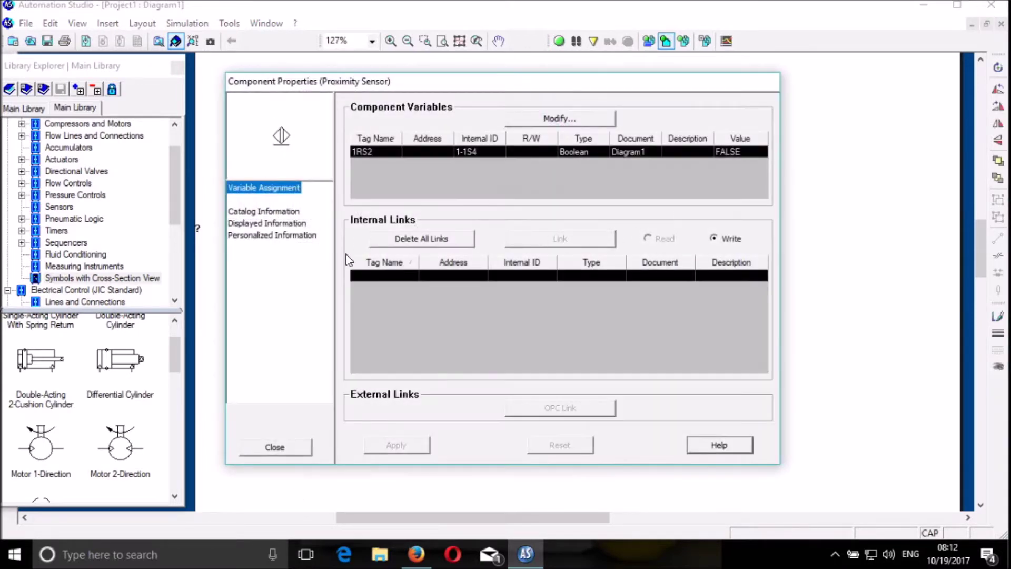
left_click(573, 118)
key("Delete")
type("2")
key("Return")
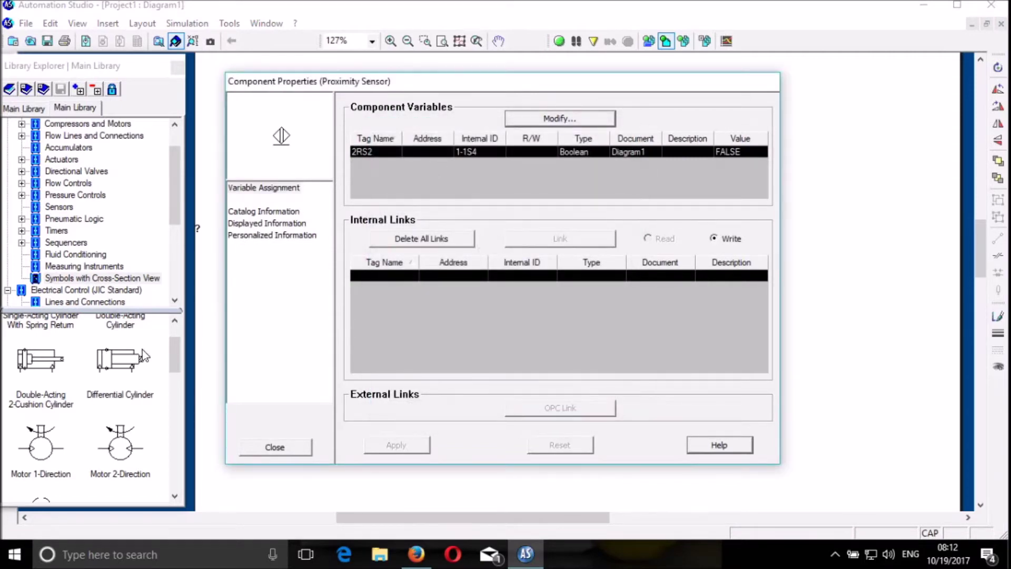
left_click(288, 448)
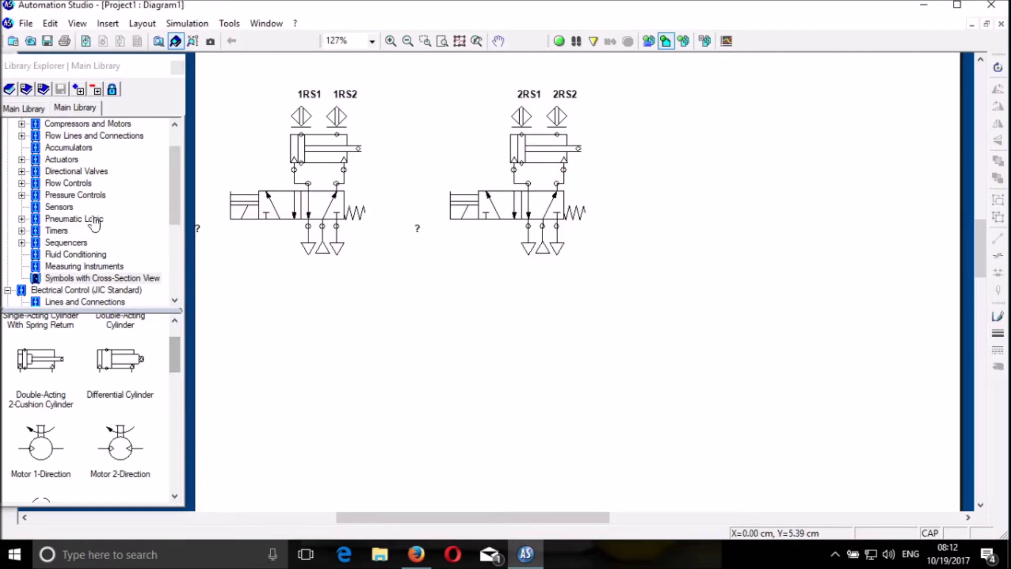
Place a Rung from the Ladder for AB PLC library on the diagram.
mouse_move(172, 194)
left_mouse_down()
mouse_move(170, 215)
mouse_move(179, 182)
mouse_move(179, 192)
left_mouse_up()
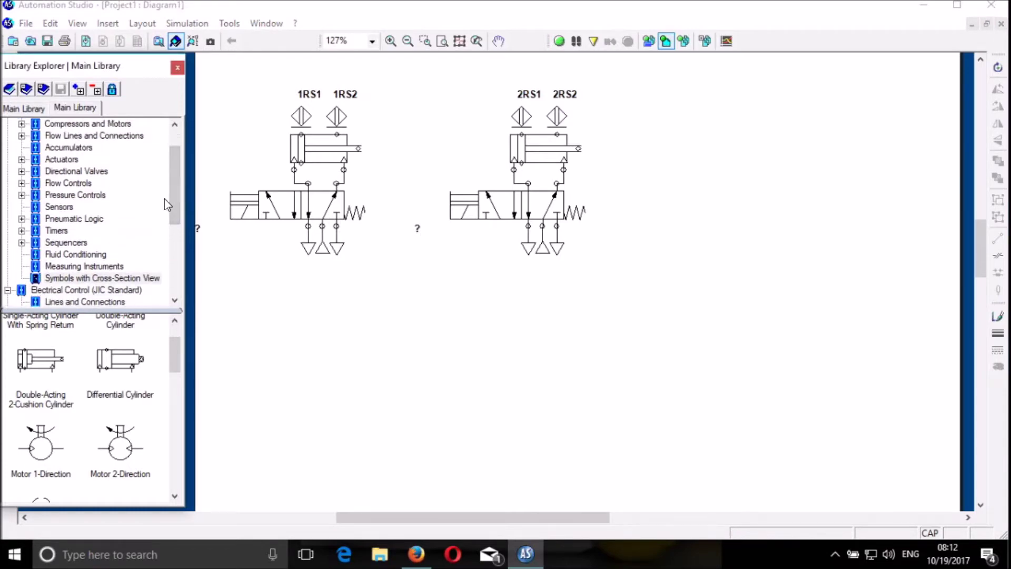
scroll(178, 169, "up", 1)
left_click(7, 147)
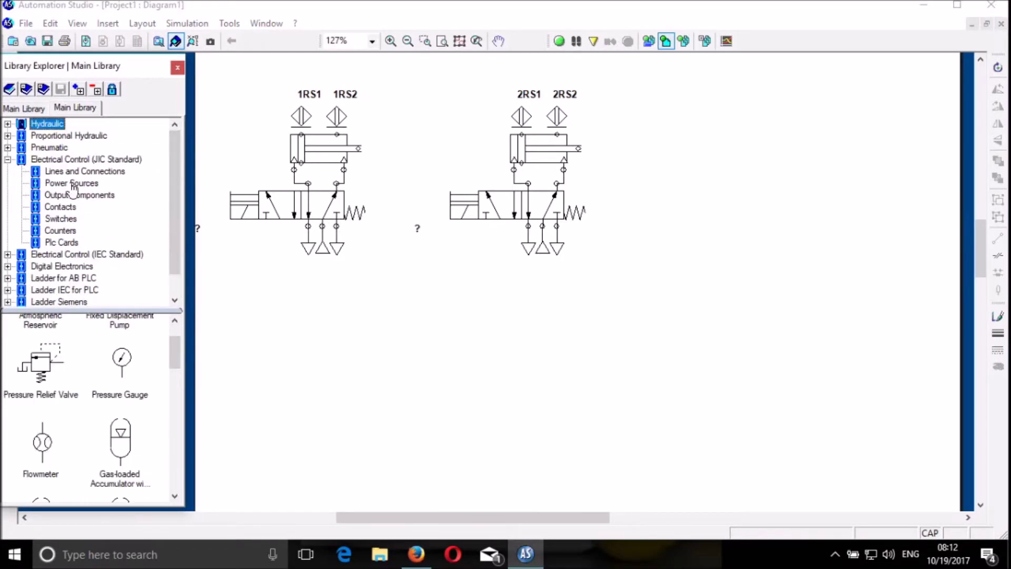
left_click_drag(170, 195, 179, 209)
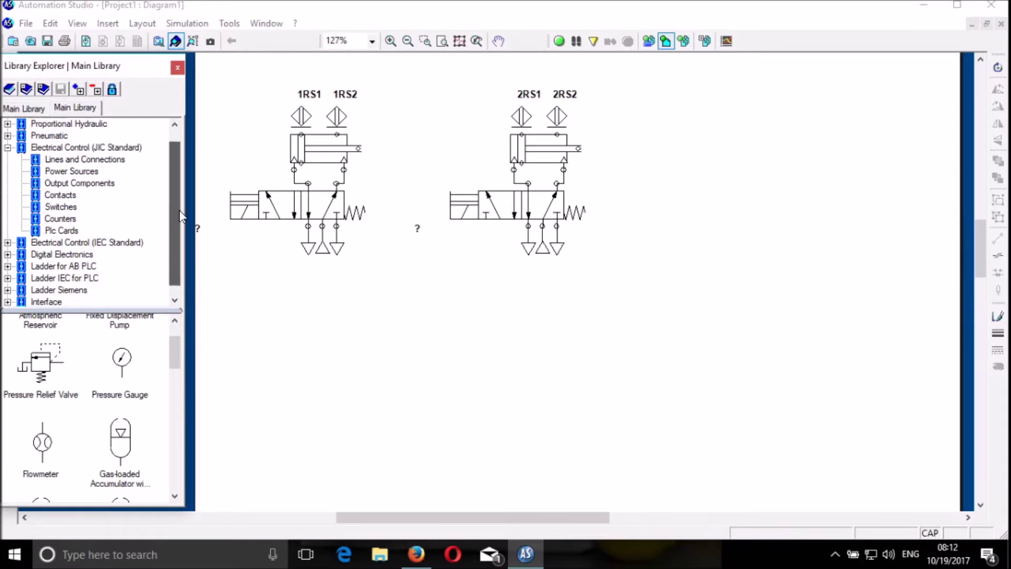
left_click(8, 147)
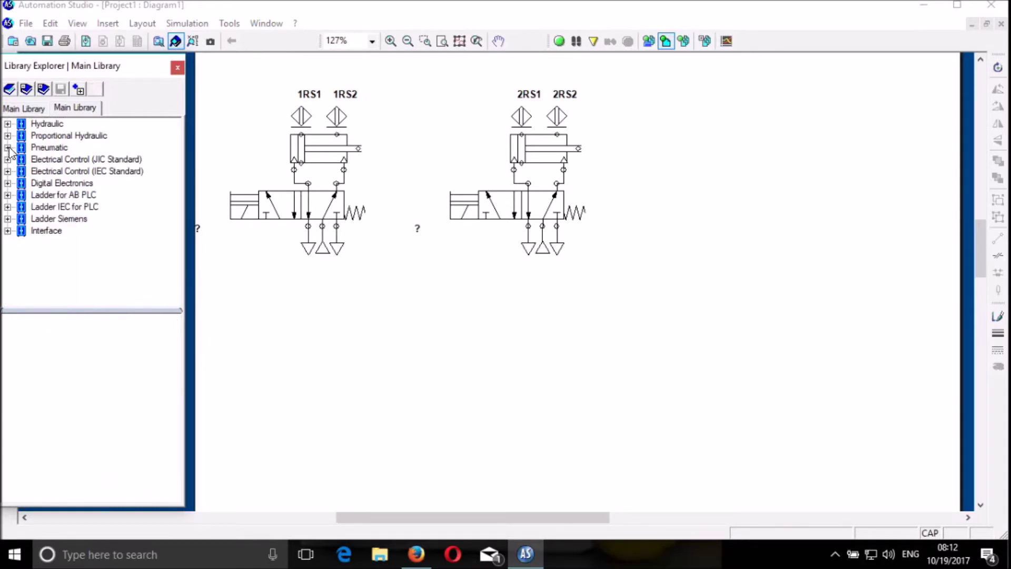
left_click(74, 195)
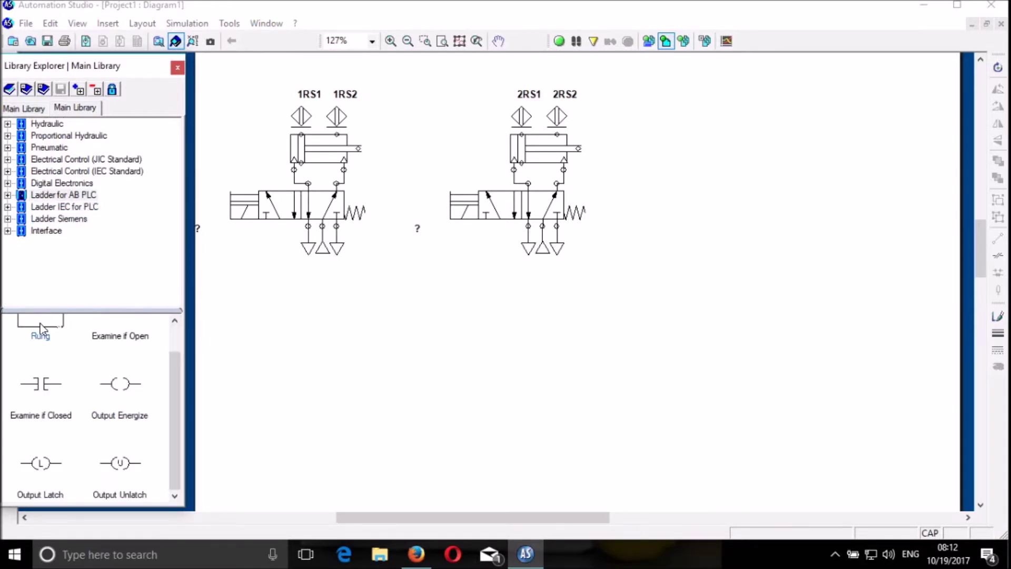
left_click_drag(45, 334, 513, 486)
left_click(708, 121)
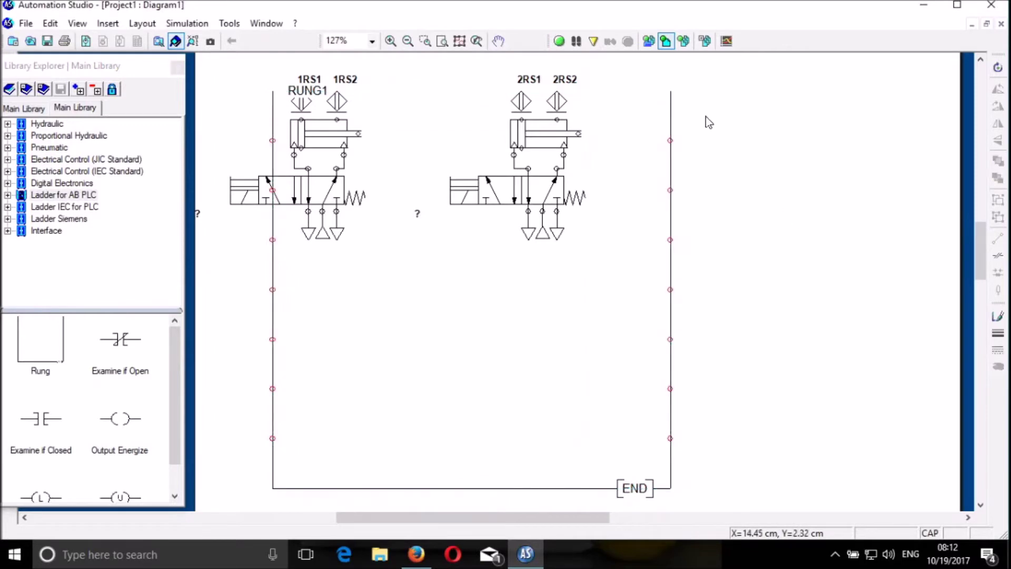
Narrow the rung frame slightly and lower its top edge so that it starts below the two cylinder circuits.
left_click(669, 167)
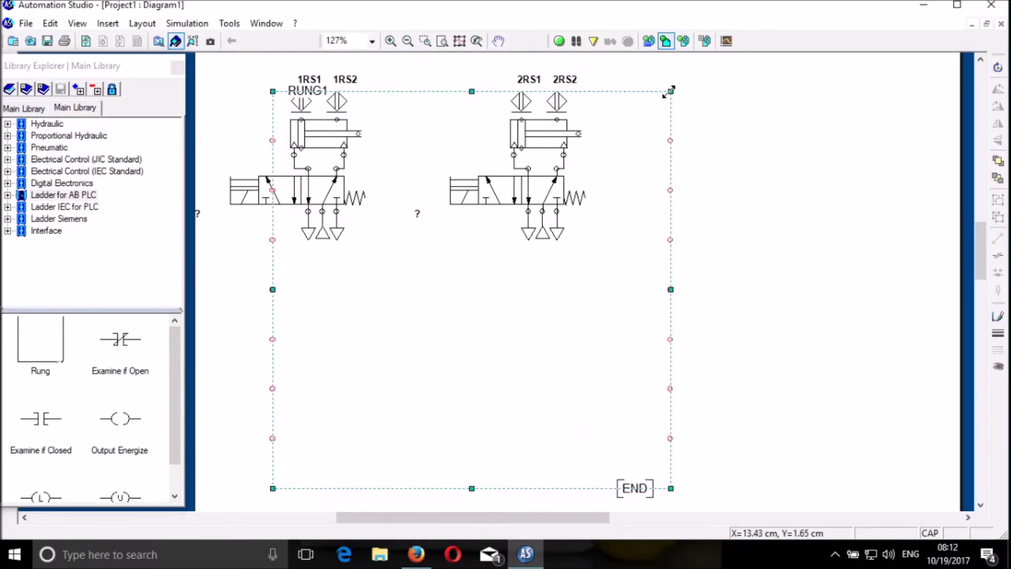
left_click_drag(668, 92, 648, 154)
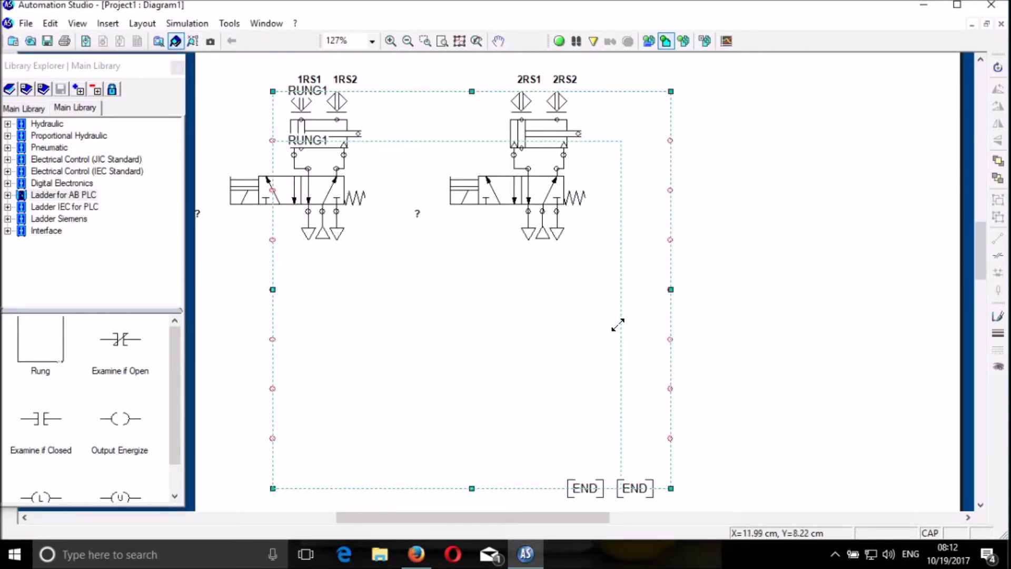
left_click_drag(621, 339, 621, 339)
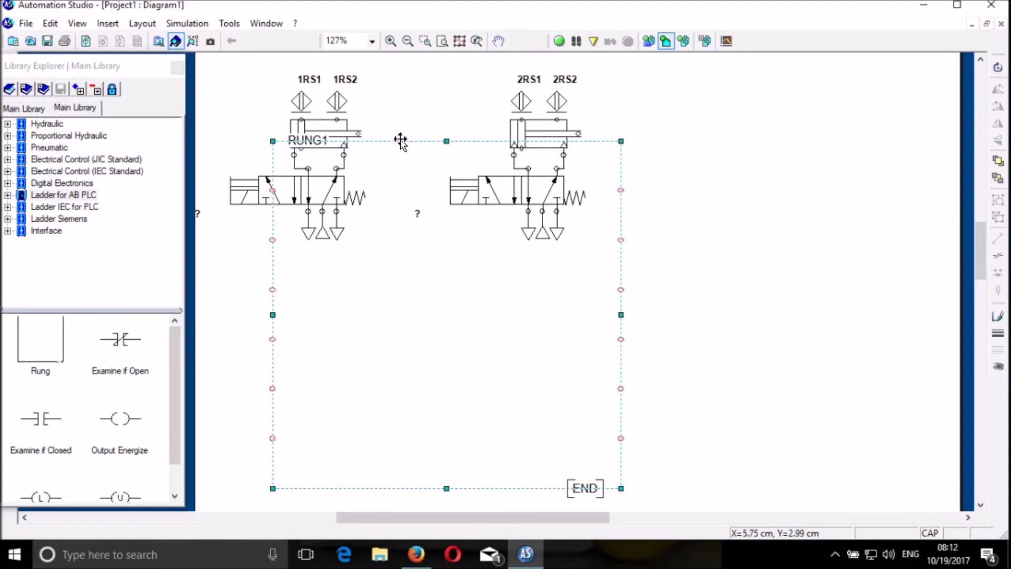
left_click_drag(446, 140, 453, 288)
scroll(790, 322, "down", 3)
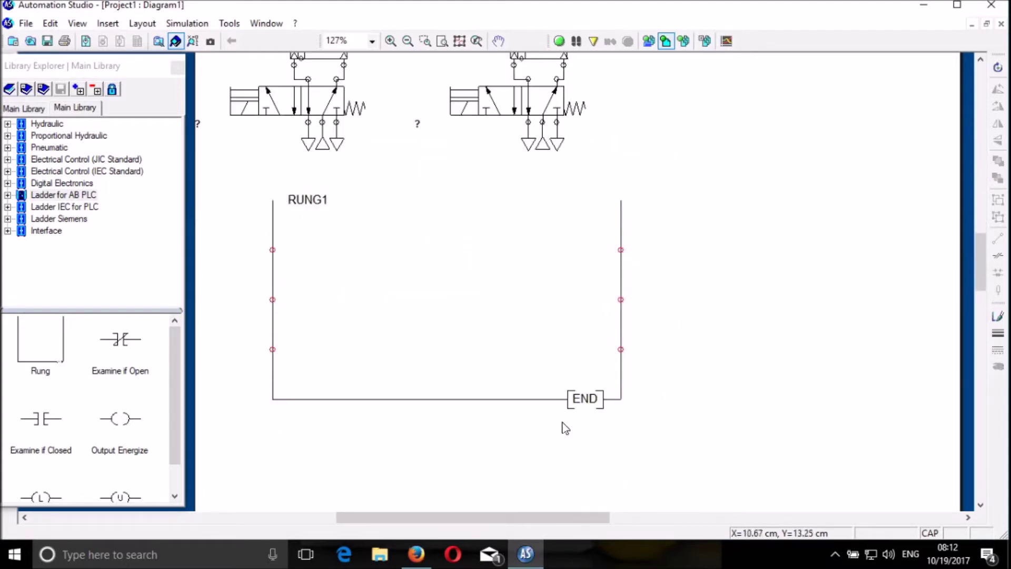
Extend the rung frame downward from its bottom edge and nudge the whole frame up closer to the cylinder circuits.
left_click(491, 400)
left_click_drag(446, 399, 446, 547)
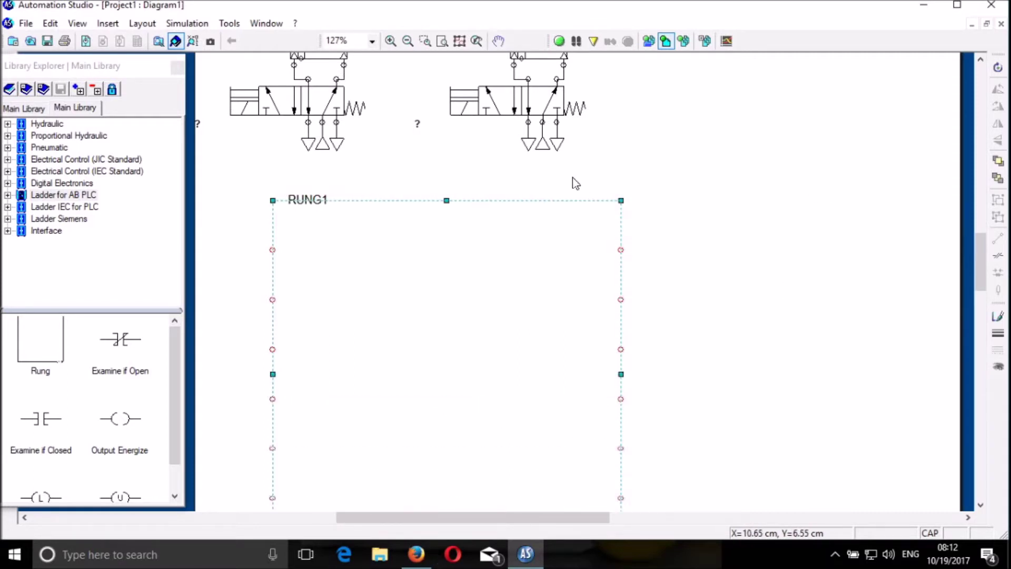
key("Up")
key("Up")
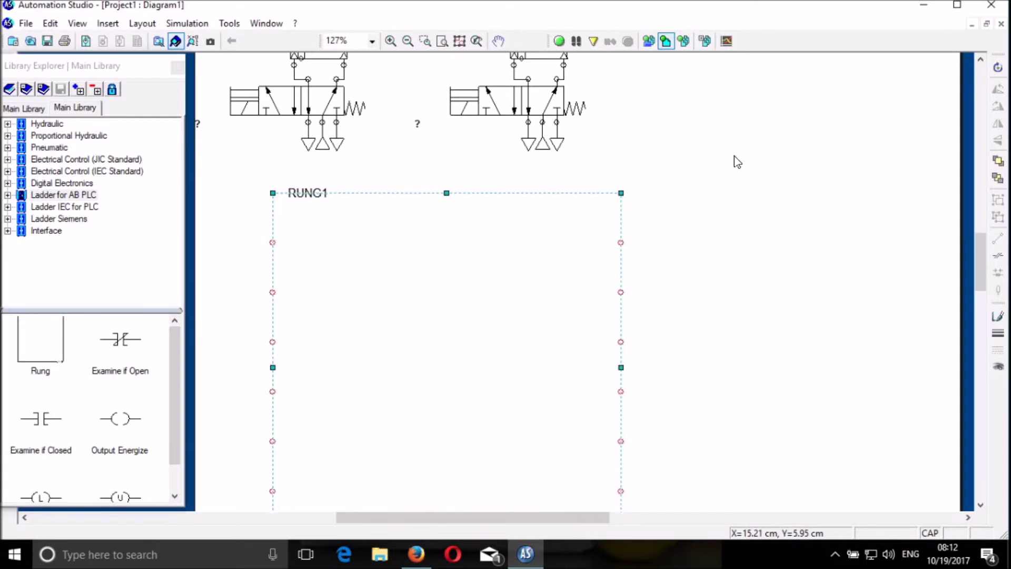
key("Up")
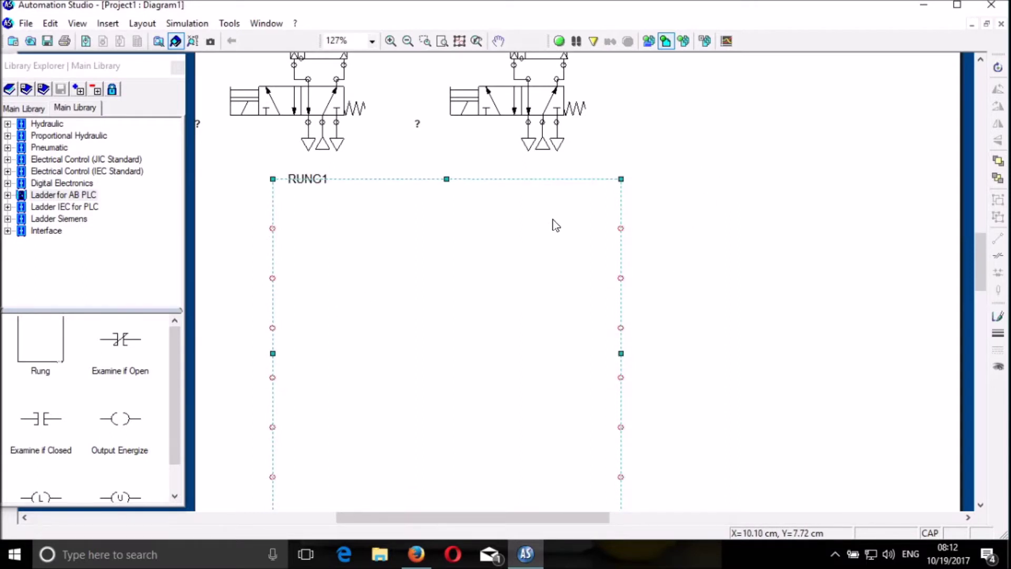
scroll(458, 338, "down", 3)
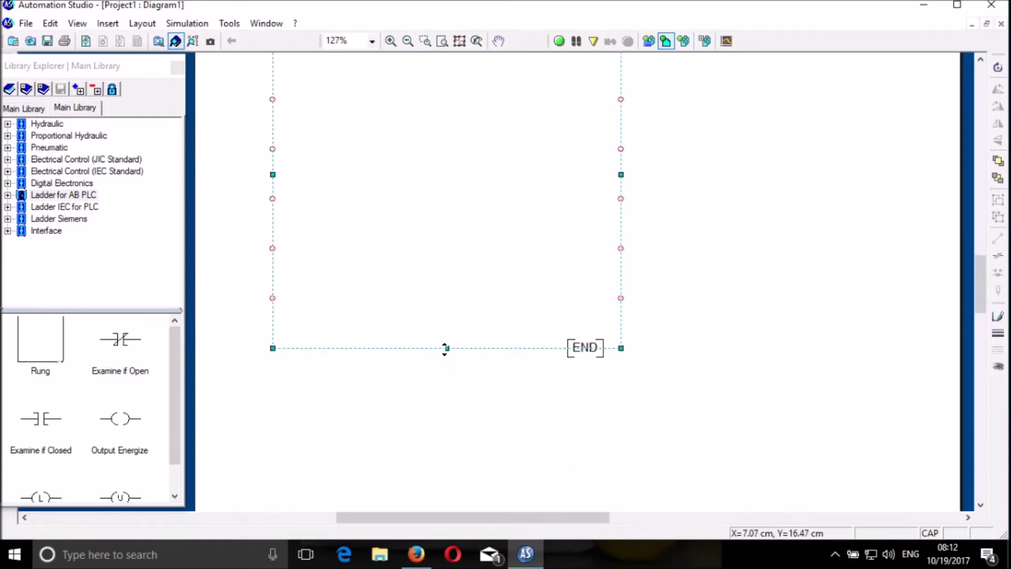
left_click(740, 286)
scroll(741, 286, "up", 3)
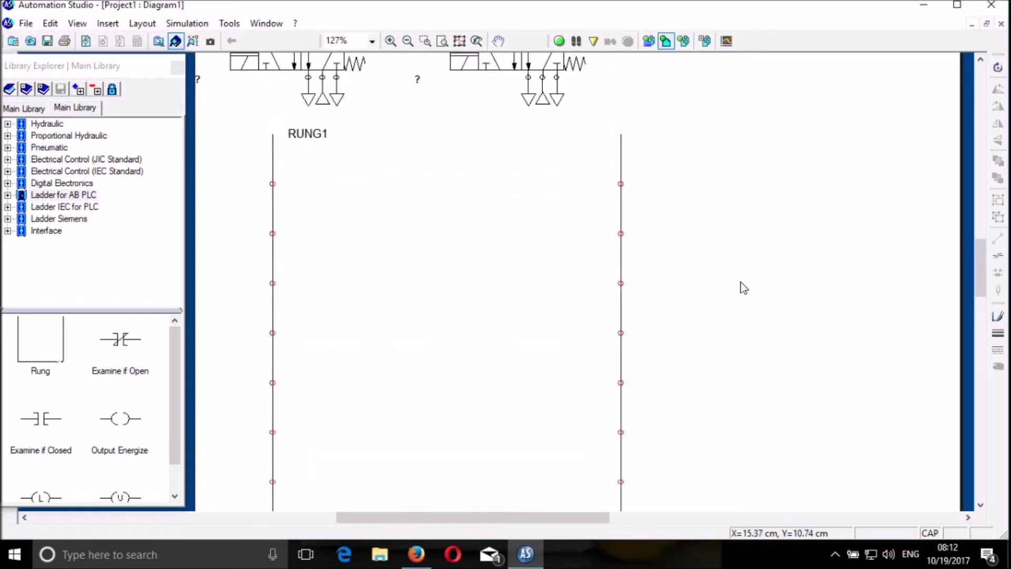
Shift the rung frame to the right to leave space on its left side.
left_click(120, 342)
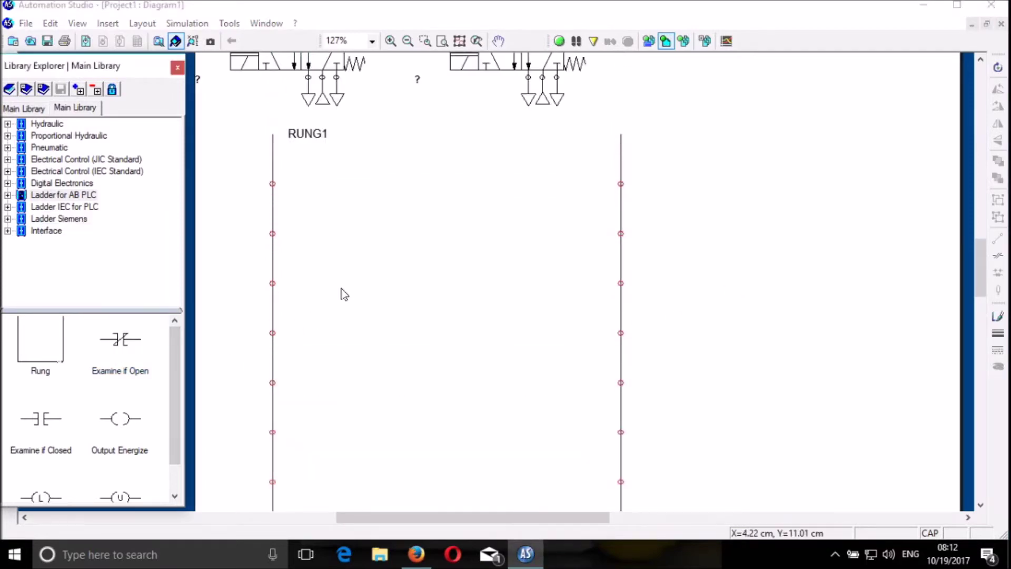
left_click(620, 415)
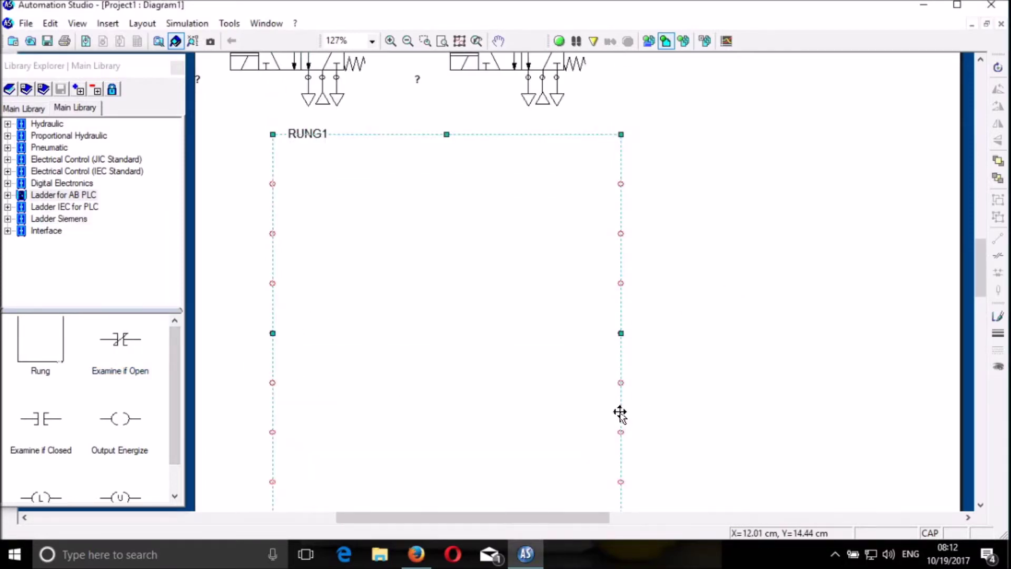
key("Right")
key("Right")
key("Right")
key("Right")
key("Right")
key("Right")
key("Right")
key("Right")
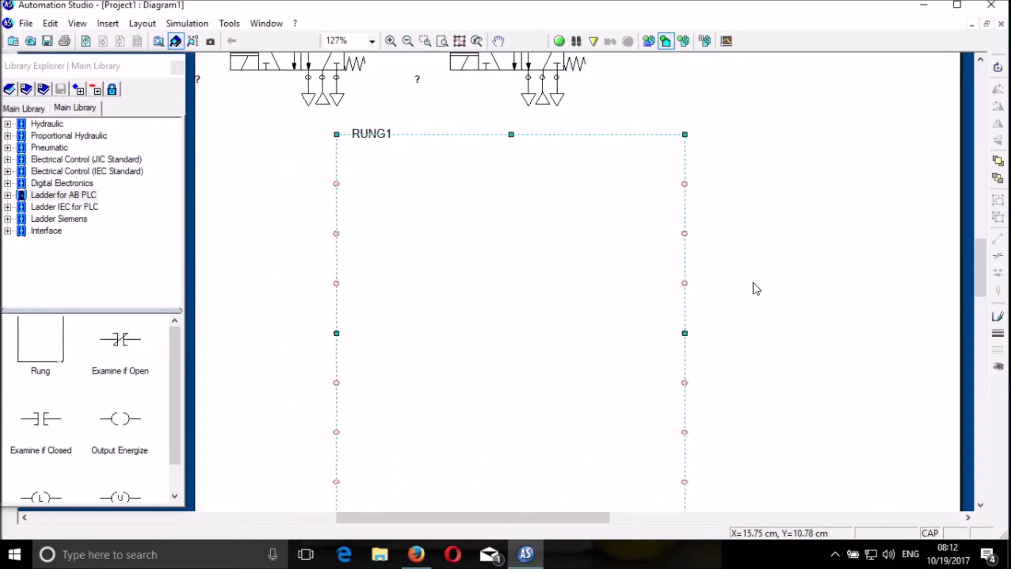
left_click(498, 312)
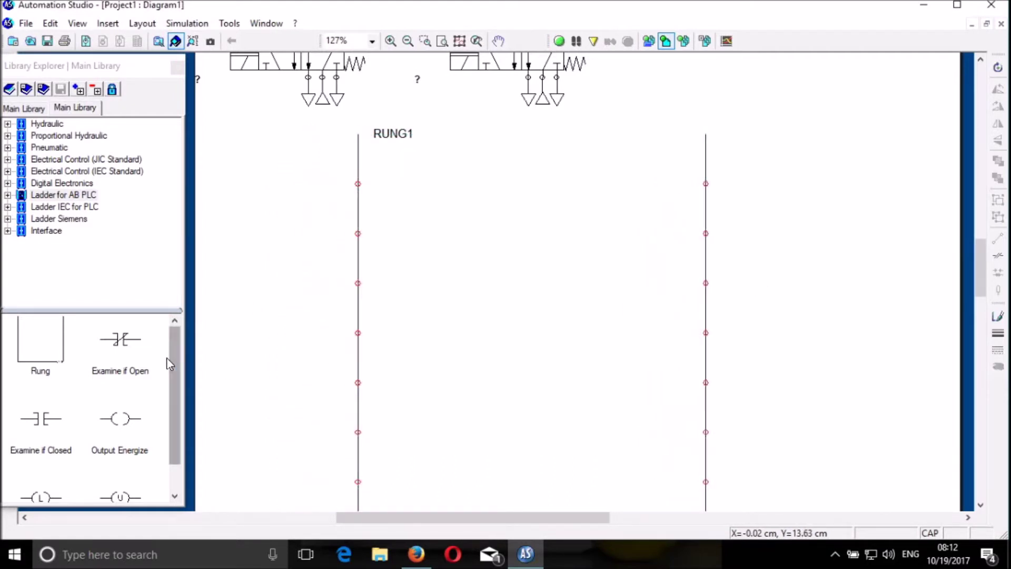
left_click(161, 383)
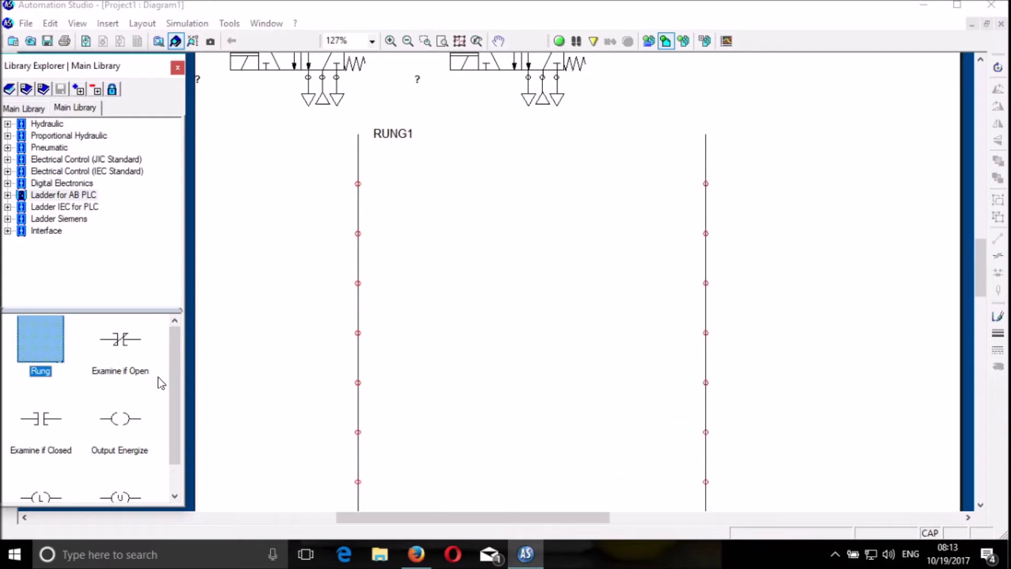
Build the first rung line with Examine if Open, Examine if Closed, another Examine if Open and Output Energize, and branch an Examine if Closed in parallel.
left_click(127, 345)
left_click_drag(124, 340, 391, 188)
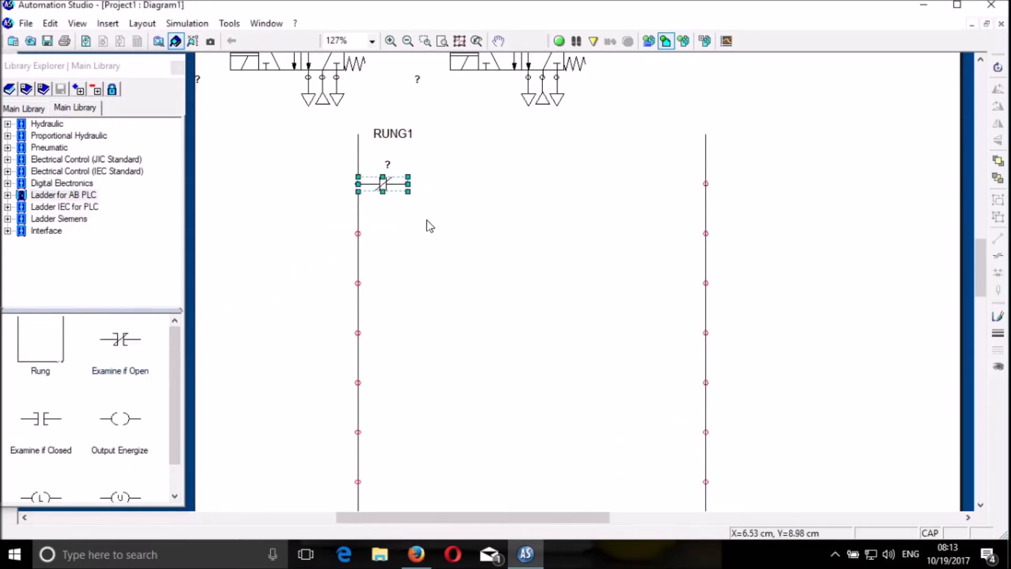
left_click_drag(33, 419, 433, 199)
left_click_drag(130, 422, 694, 198)
left_click(615, 253)
left_click_drag(122, 348, 553, 185)
left_click(568, 235)
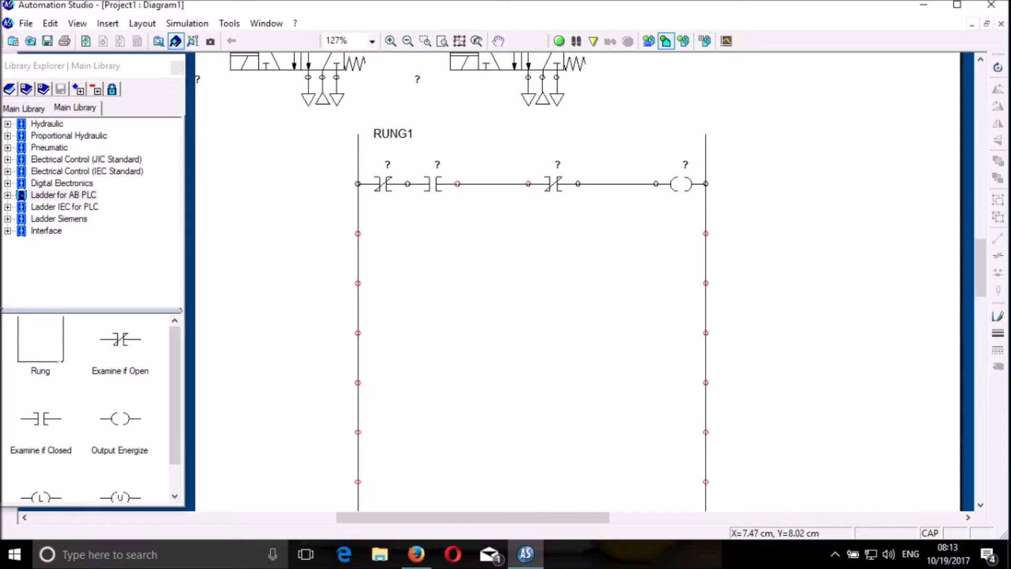
left_click_drag(41, 418, 434, 249)
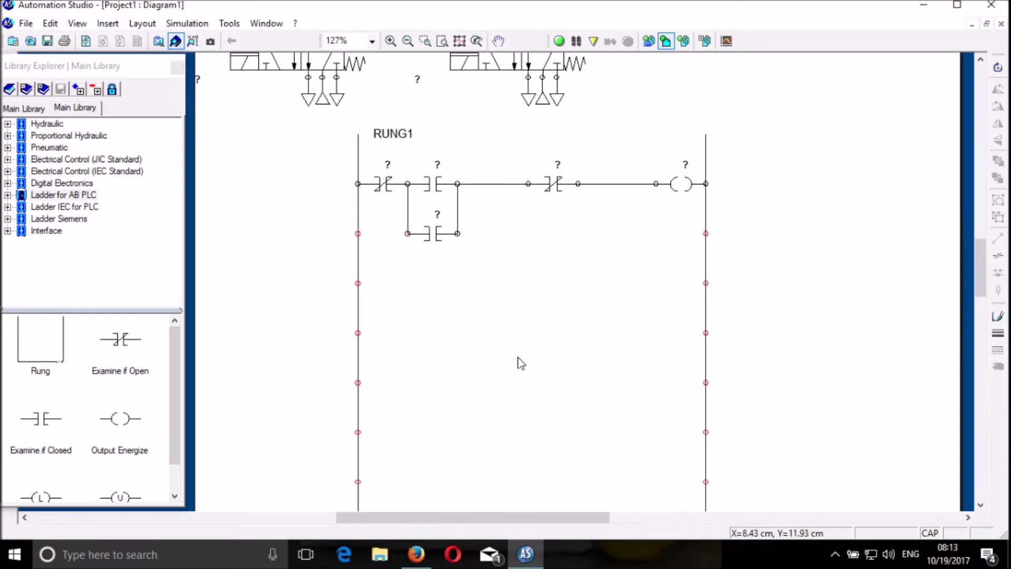
Duplicate the first line's elements, except its leading Examine if Open contact, and place the copy directly below as the second line.
left_click_drag(400, 153, 719, 258)
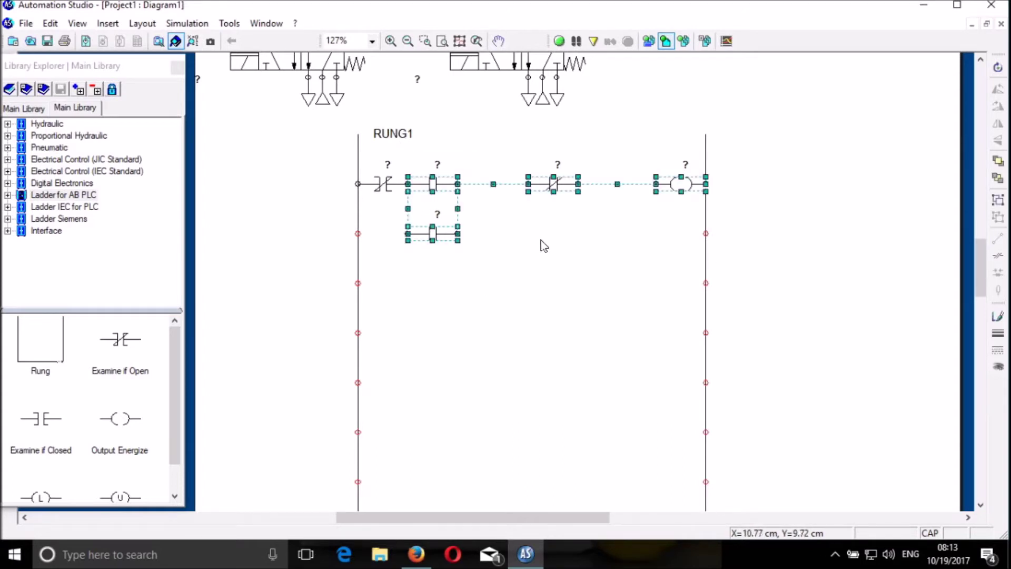
right_click(432, 232)
left_click(489, 289)
left_click_drag(387, 293, 451, 323)
left_click(499, 394)
Duplicate the second line's contacts, branch and output coil and place the copy lower in the frame as the third line.
left_click_drag(389, 254, 737, 367)
right_click(431, 336)
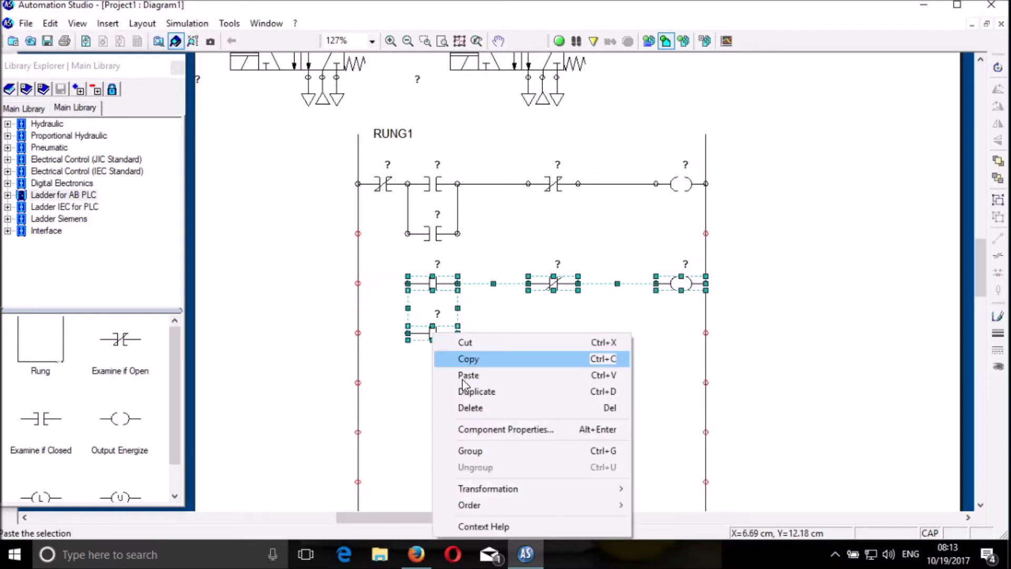
left_click(497, 396)
left_click_drag(383, 370, 439, 437)
left_click(788, 353)
scroll(789, 354, "down", 3)
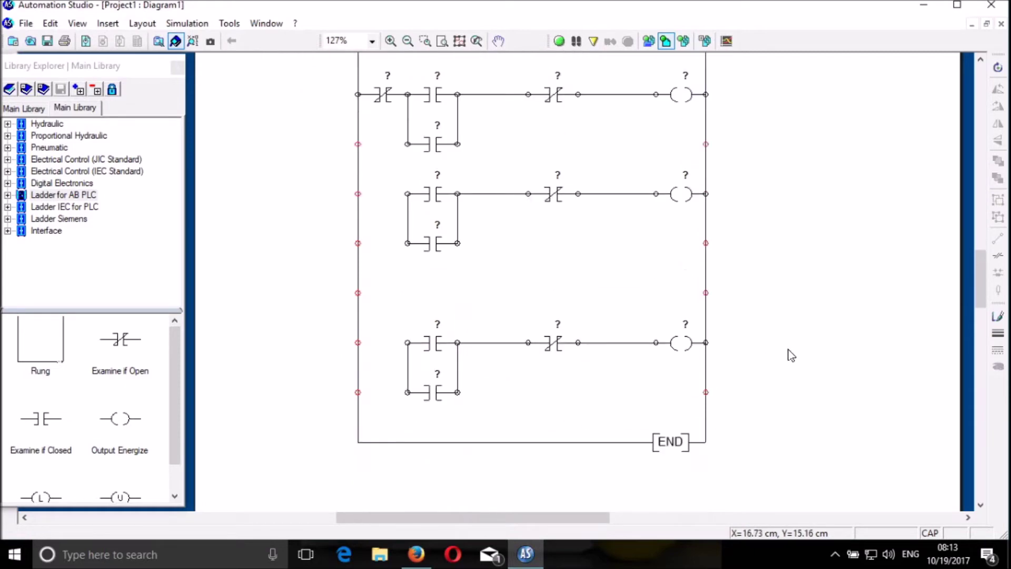
left_click(498, 442)
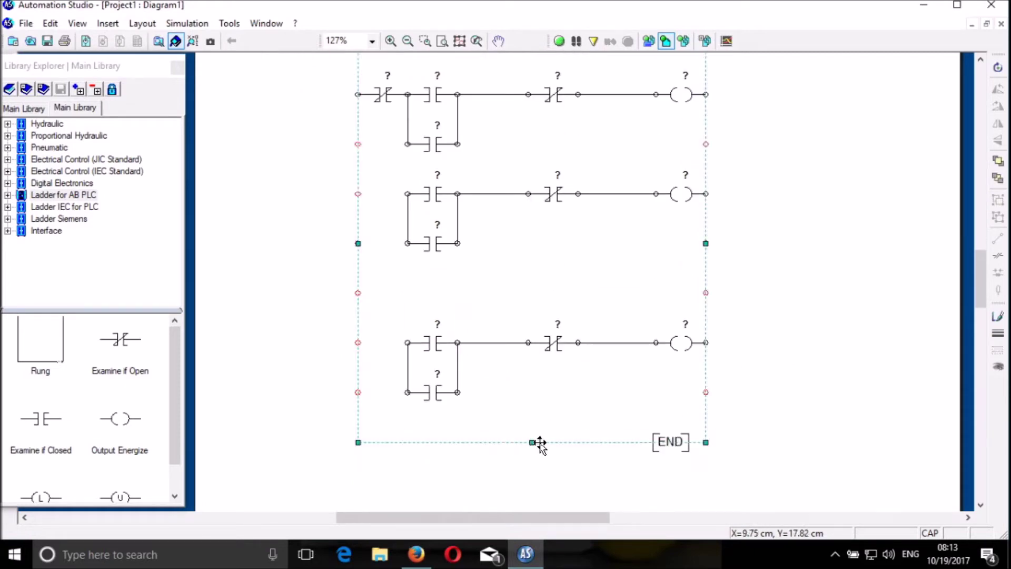
mouse_move(533, 441)
left_mouse_down()
mouse_move(533, 420)
mouse_move(533, 440)
left_mouse_up()
left_click(823, 334)
scroll(830, 335, "up", 1)
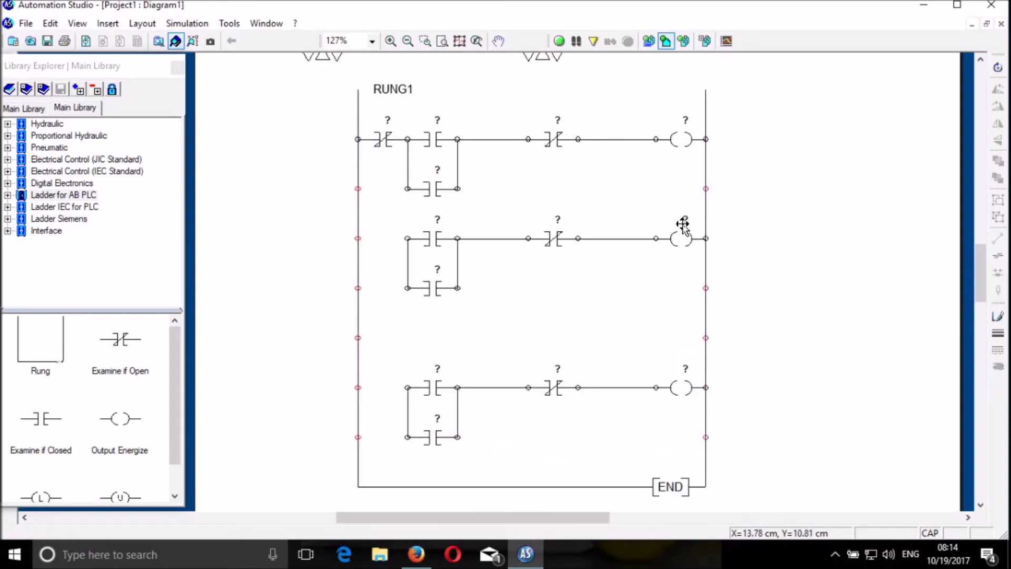
left_click(41, 419)
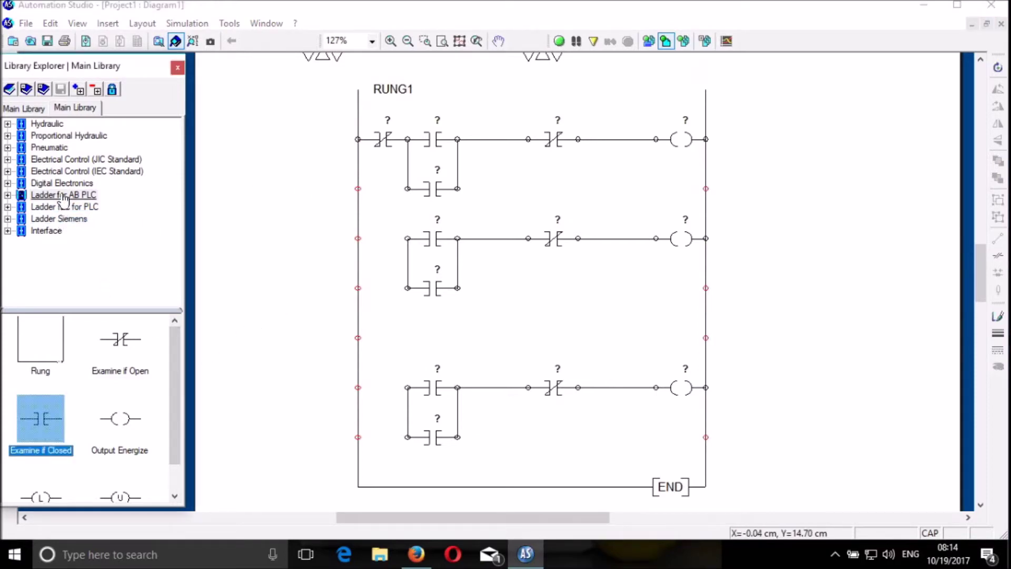
Place a PLC Input Card left of the rung frame and a PLC Output Card right of it, from the JIC Standard PLC cards.
left_click(83, 160)
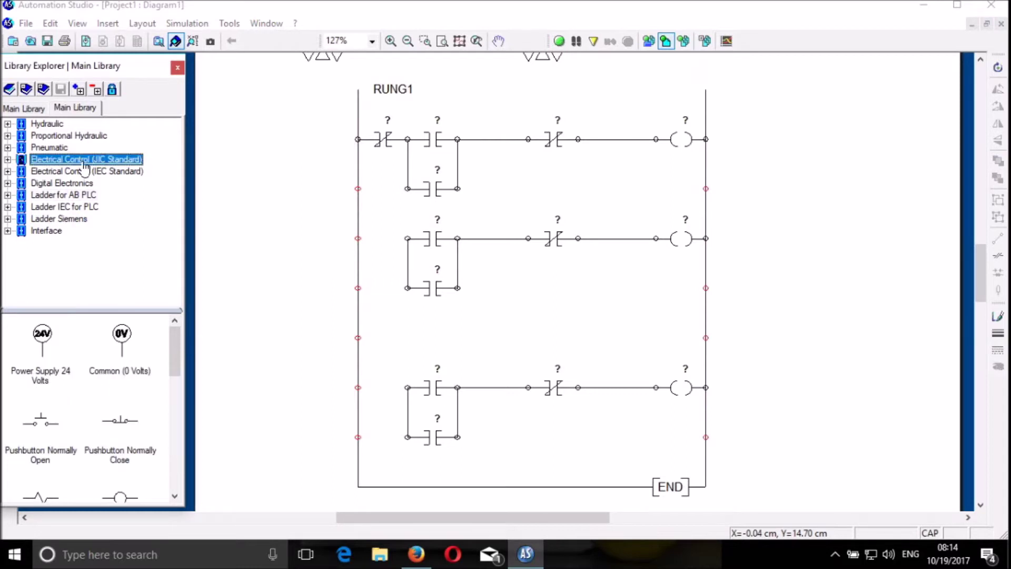
left_click(7, 159)
left_click(69, 242)
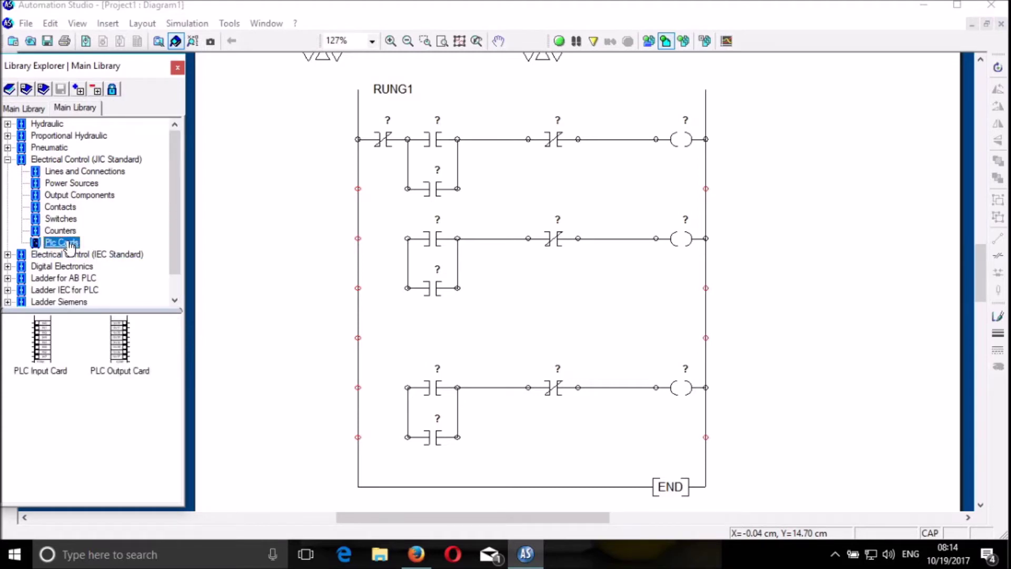
left_click_drag(53, 362, 345, 331)
left_click(288, 409)
left_click_drag(117, 348, 753, 284)
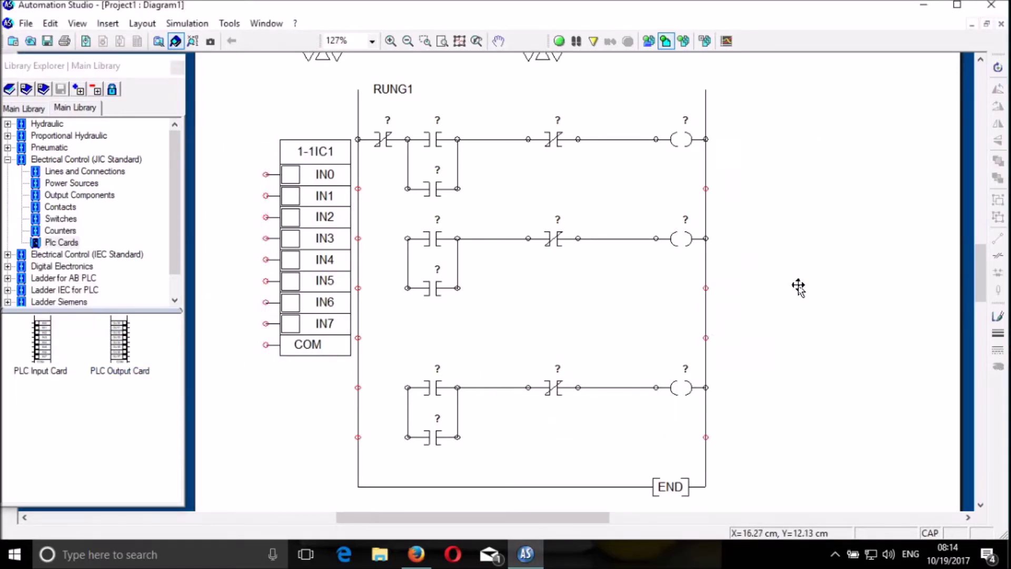
left_click(825, 413)
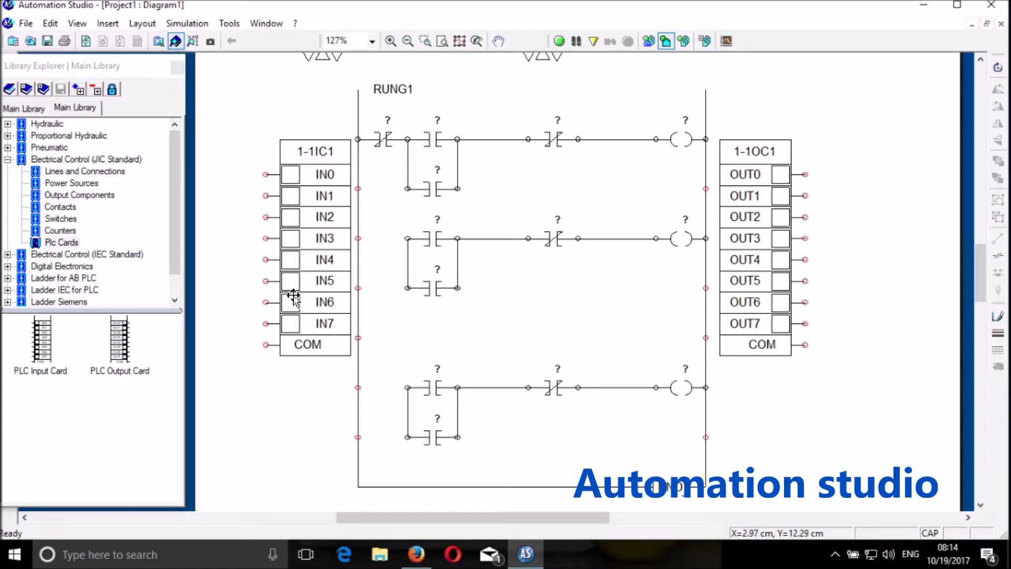
Attach a Pushbutton Normally Open to the IN0 terminal of the PLC input card.
left_click(63, 219)
left_click(120, 345)
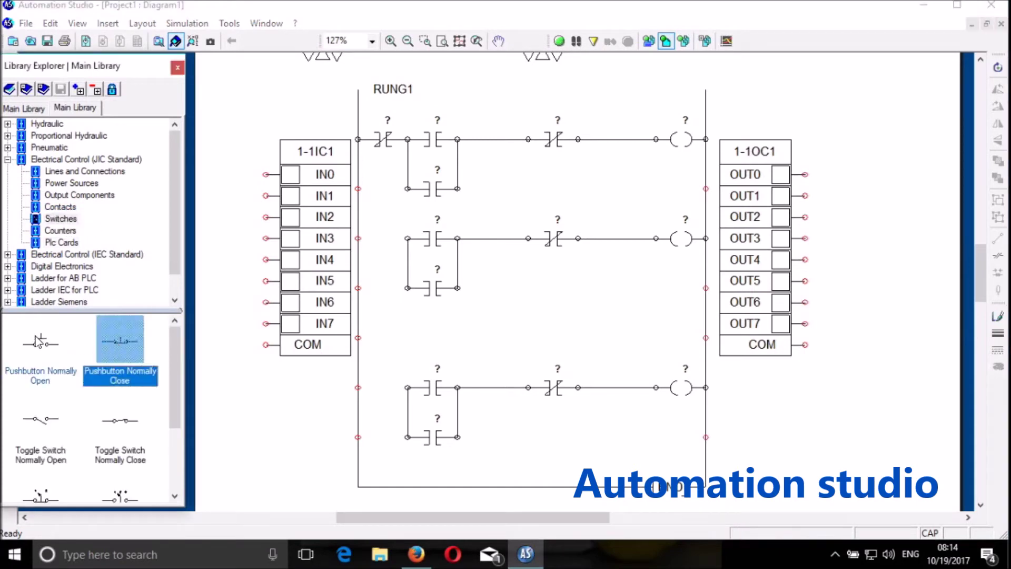
left_click_drag(49, 346, 247, 176)
left_click(239, 239)
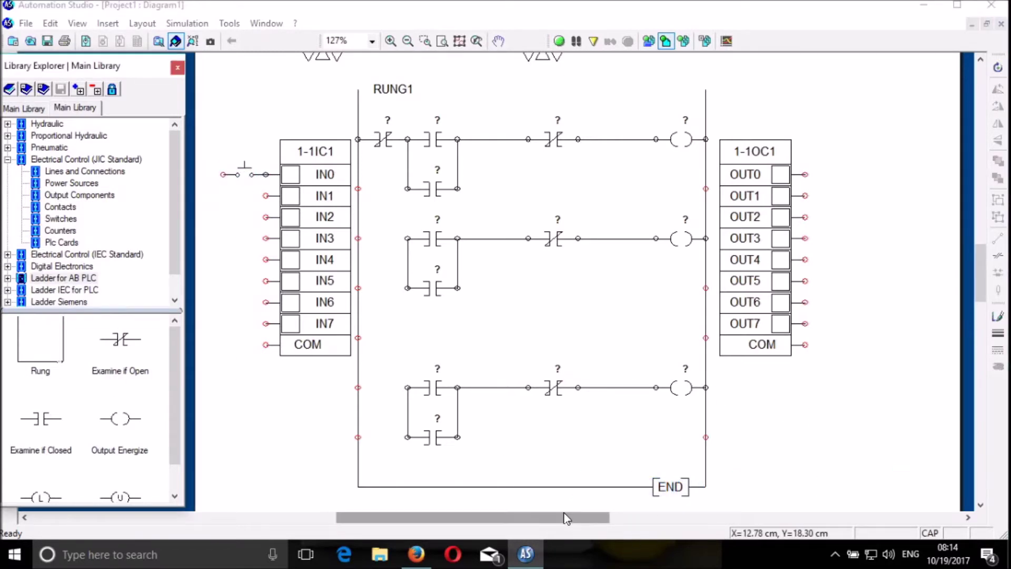
Place a Pushbutton Normally Close above the IN0 pushbutton and wire the left ends of both together.
mouse_move(559, 523)
left_mouse_down()
mouse_move(542, 523)
mouse_move(571, 523)
left_mouse_up()
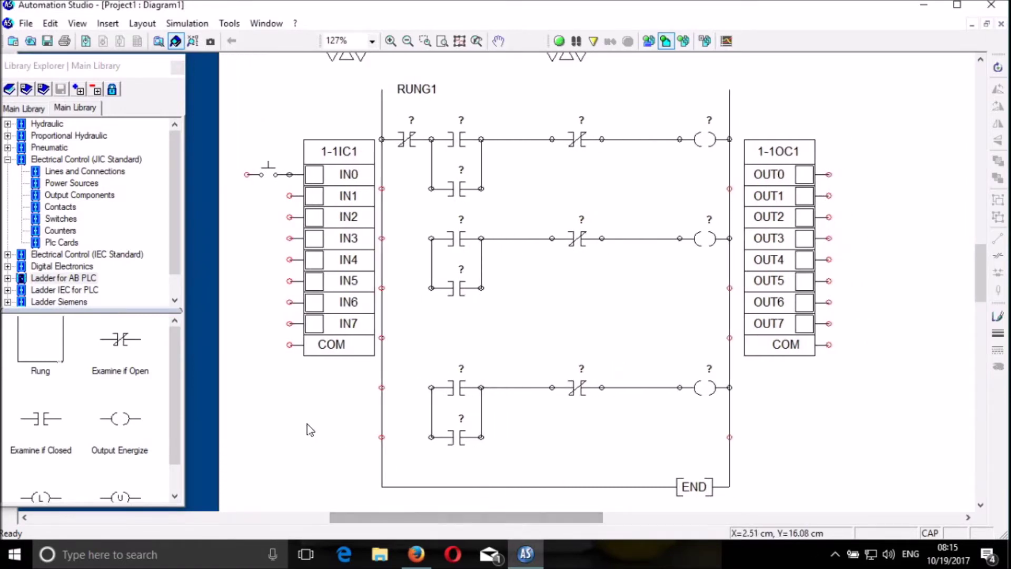
left_click(60, 218)
left_click_drag(122, 345, 268, 125)
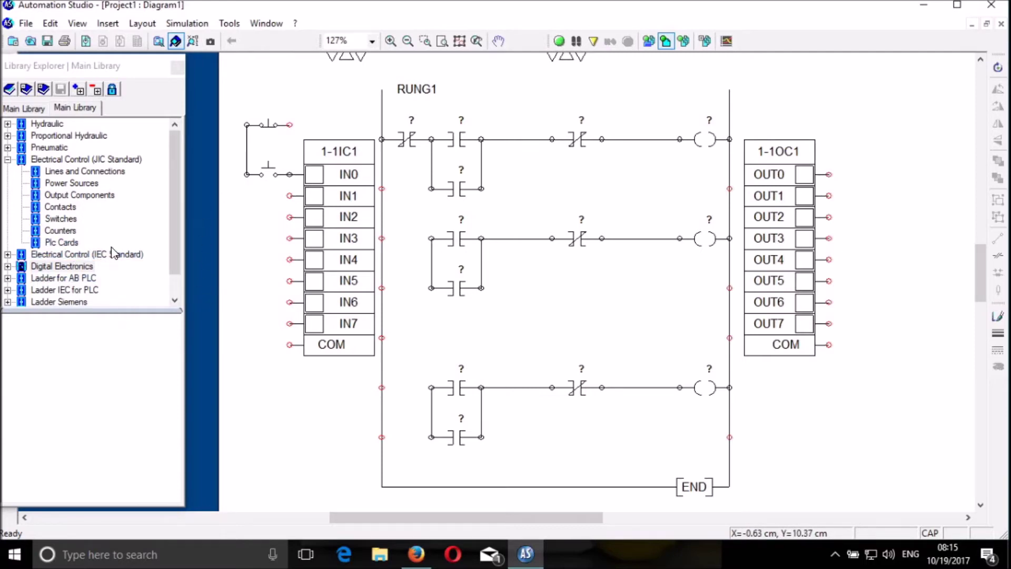
Attach a Proximity Switch Normally Open to IN2, a Proximity Switch Normally Close to IN4 and another Proximity Switch Normally Open to IN5.
left_click(60, 206)
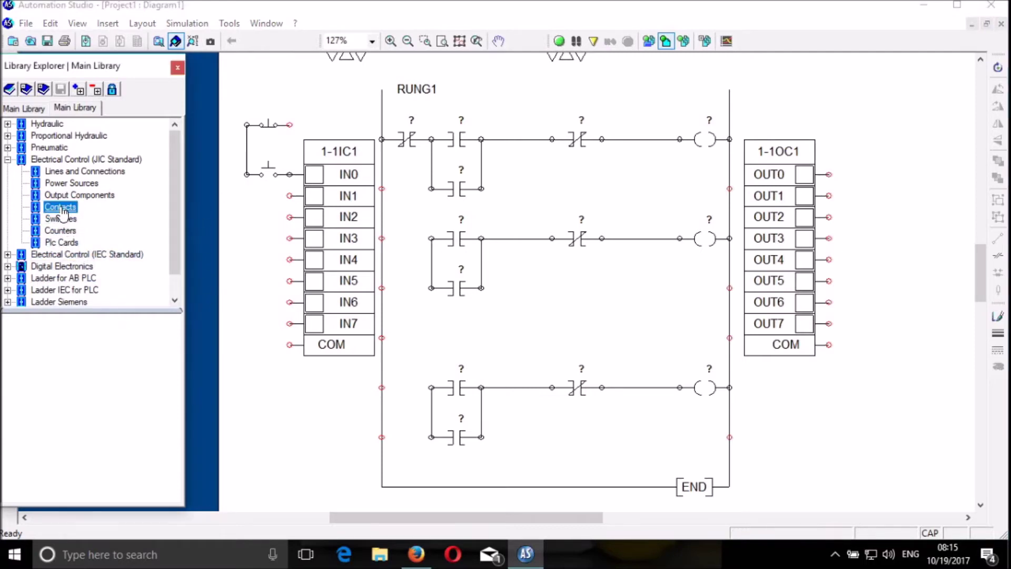
left_click_drag(171, 334, 175, 429)
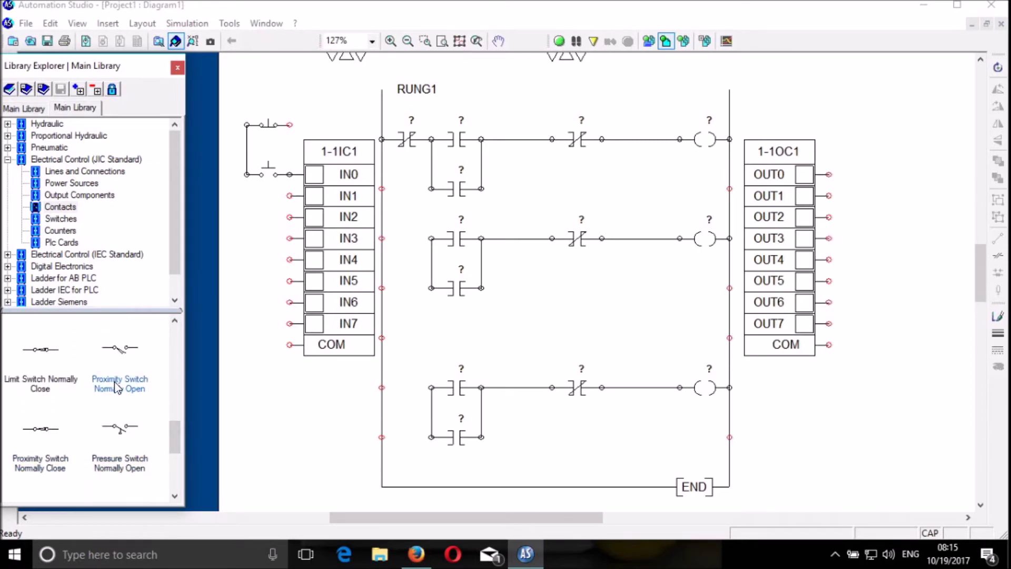
left_click_drag(119, 353, 265, 219)
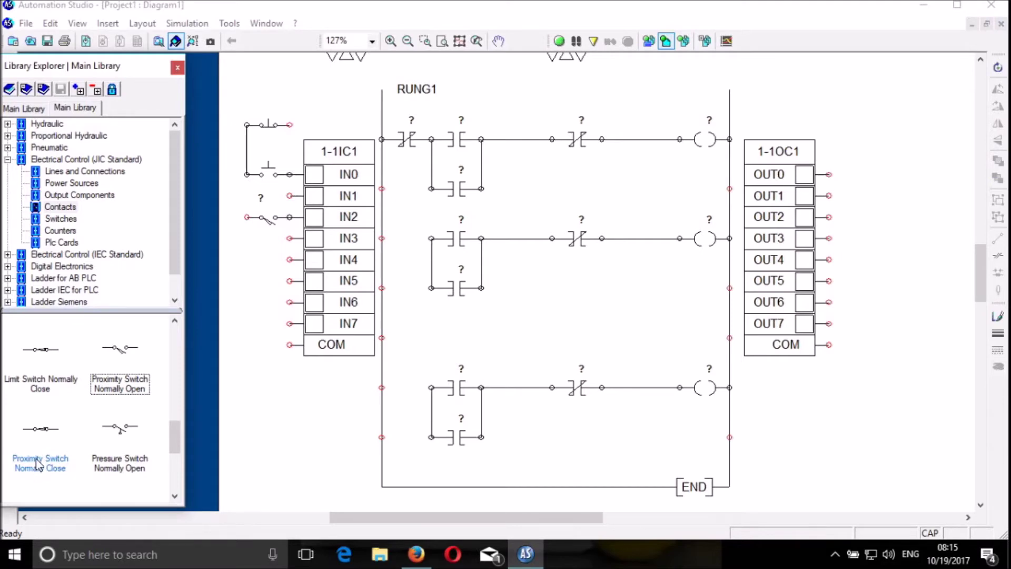
left_click_drag(37, 463, 263, 298)
left_click_drag(118, 381, 265, 322)
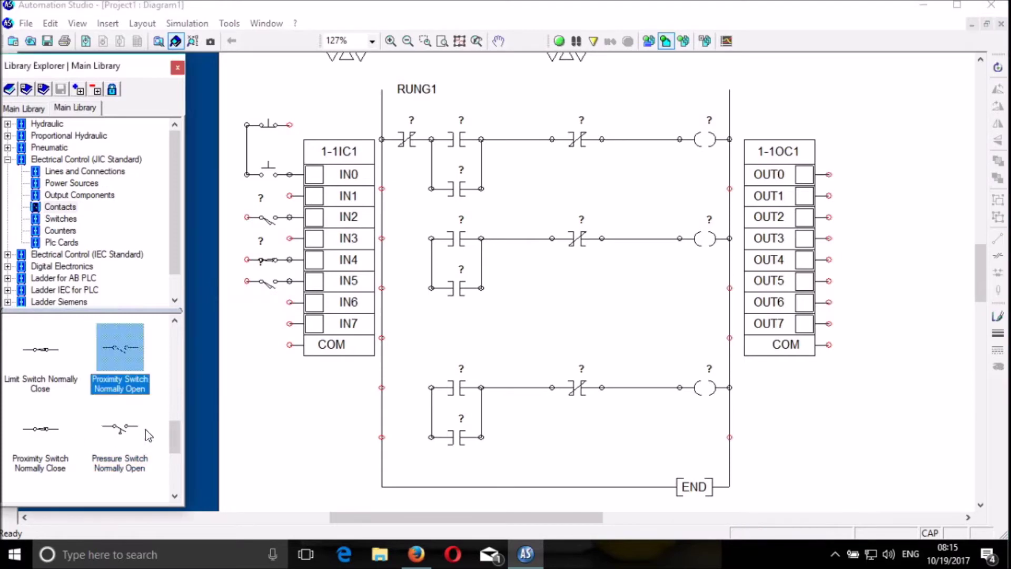
Attach a Proximity Switch Normally Close to IN7 and wire the outer ends of all the input switches to the pushbuttons' shared line.
left_click_drag(42, 433, 269, 333)
left_click(298, 391)
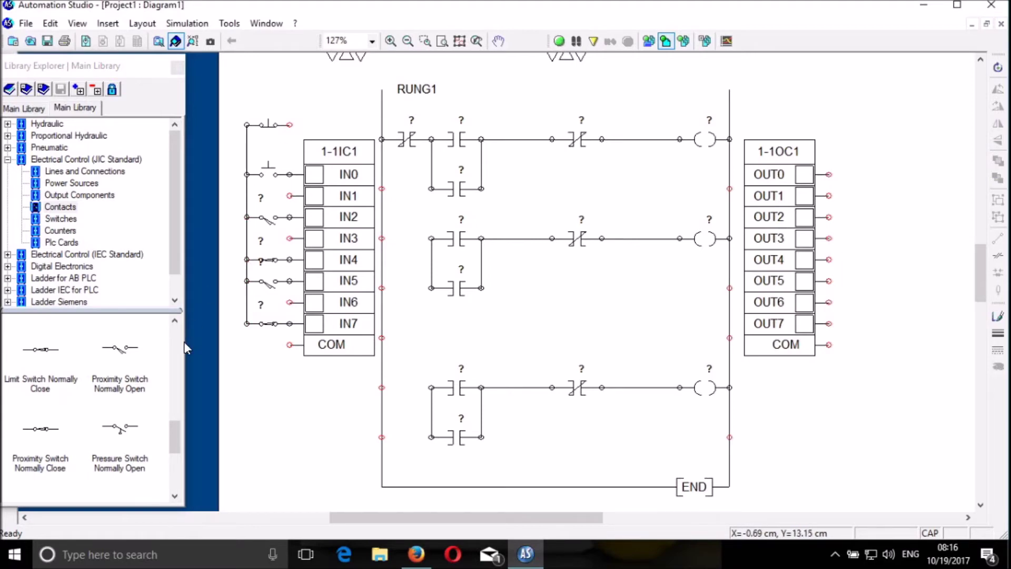
Attach a Solenoid, DC/AC from the JIC output components to OUT0 of the PLC output card and tag it SOL1.
left_click(87, 196)
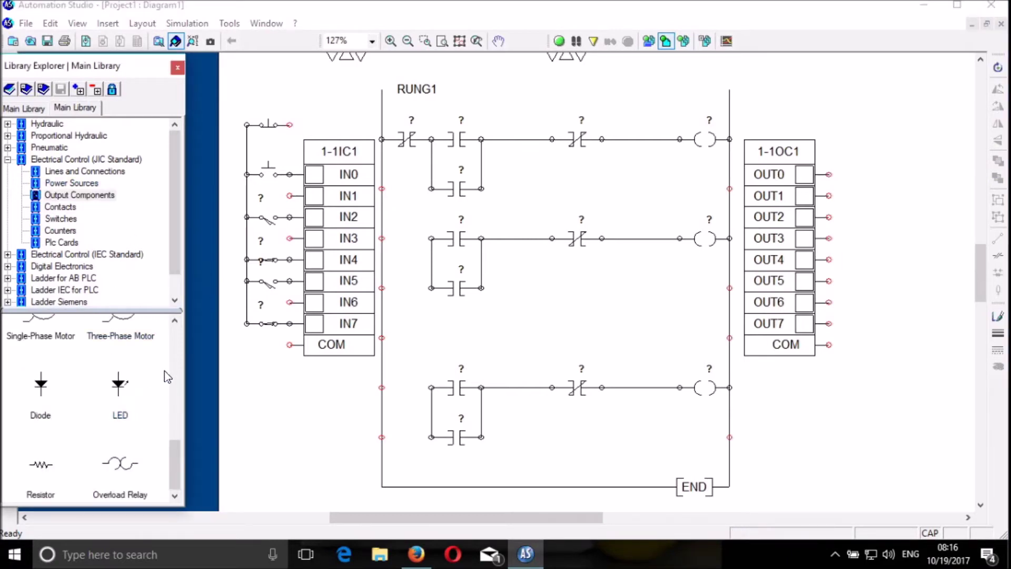
left_click_drag(177, 459, 184, 387)
left_click_drag(120, 405, 850, 175)
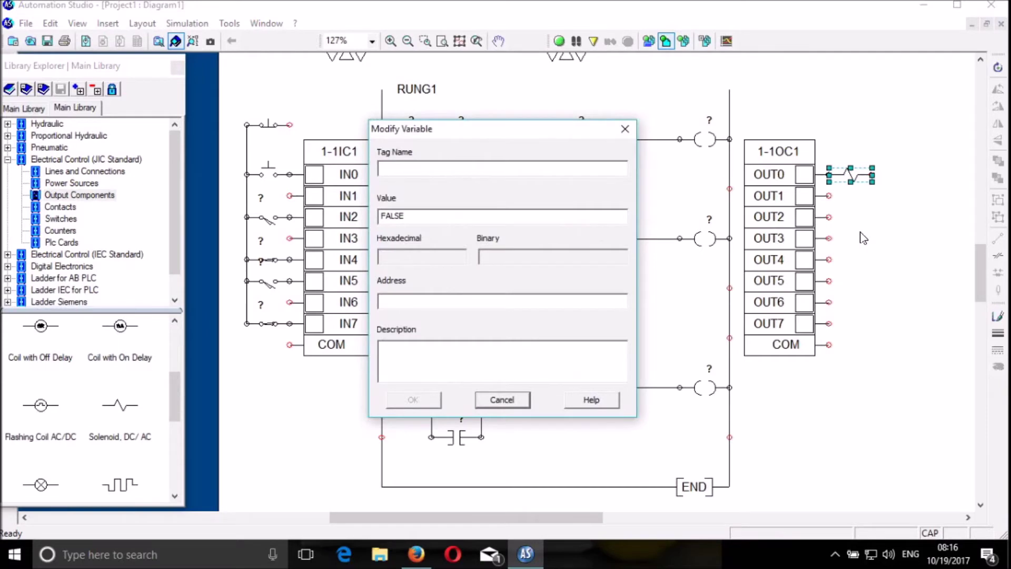
type("SOL1")
key("Return")
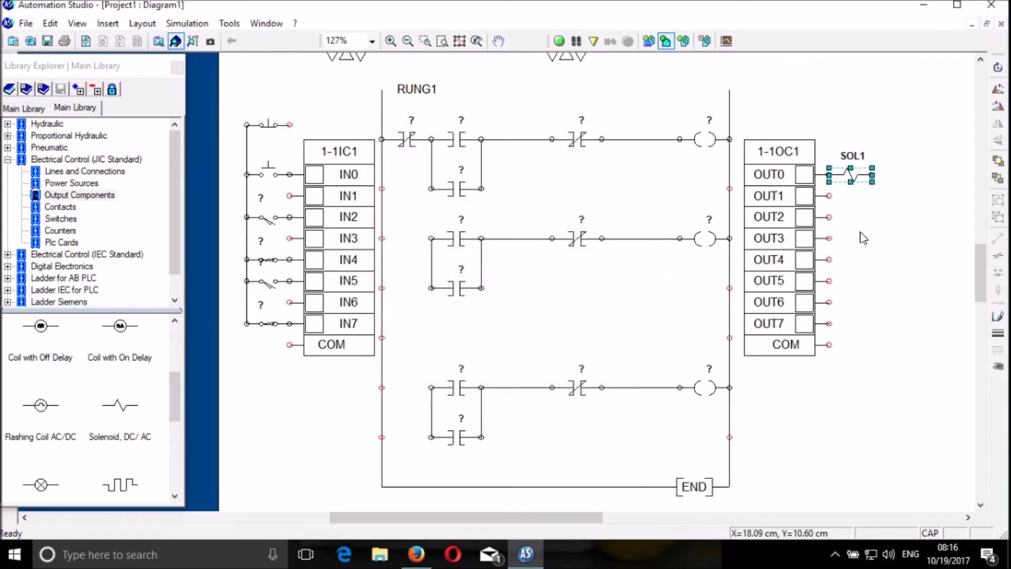
left_click(868, 244)
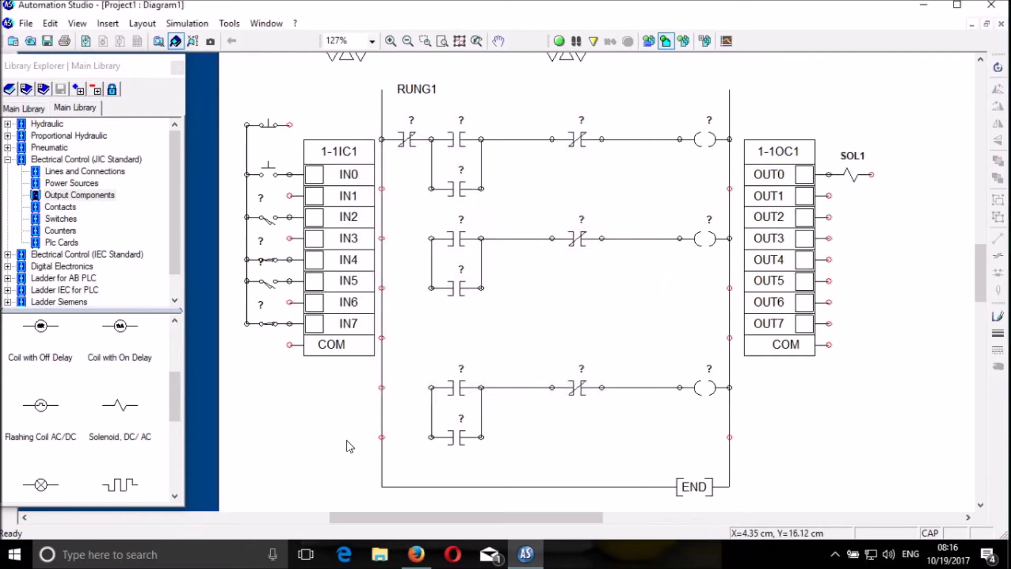
Attach a second Solenoid, DC/AC to OUT4 of the PLC output card and tag it SOL2.
left_click(138, 416)
left_click_drag(138, 416, 844, 260)
type("S")
key("Return")
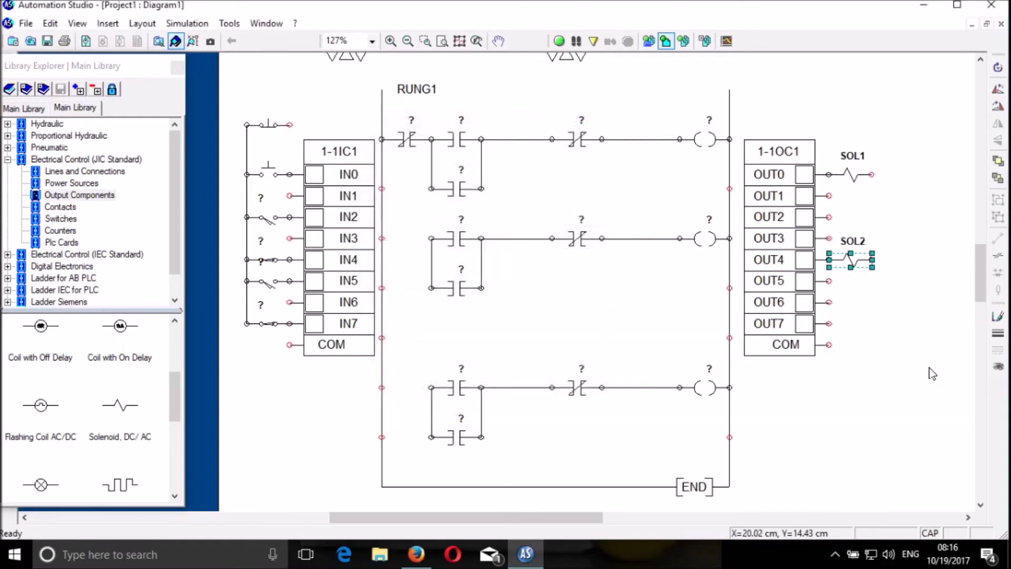
left_click(932, 374)
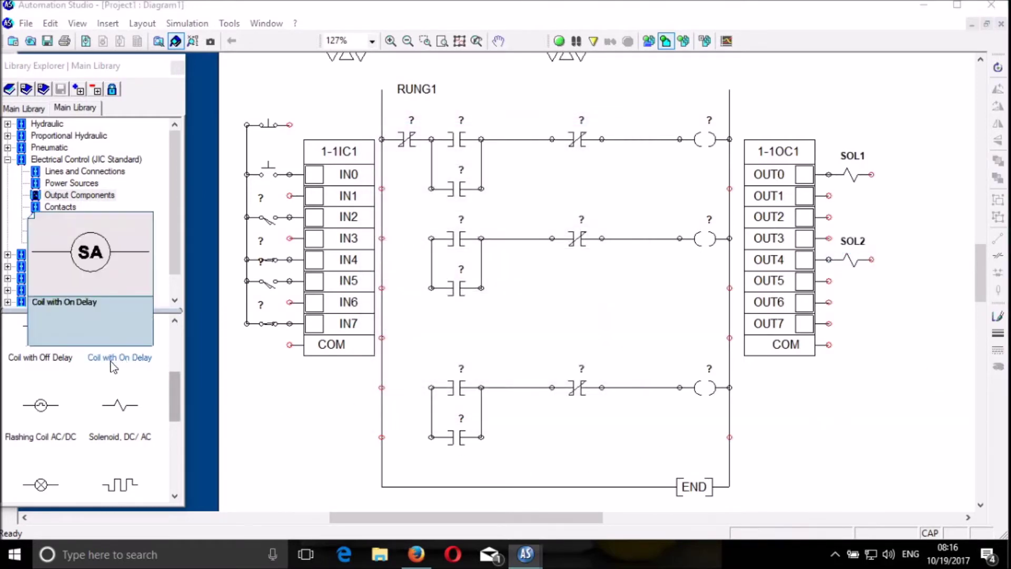
Attach an Indicator Light to OUT6 of the PLC output card and tag it INDICATOR.
mouse_move(40, 484)
left_click_drag(40, 485, 850, 288)
type("INDICATOR")
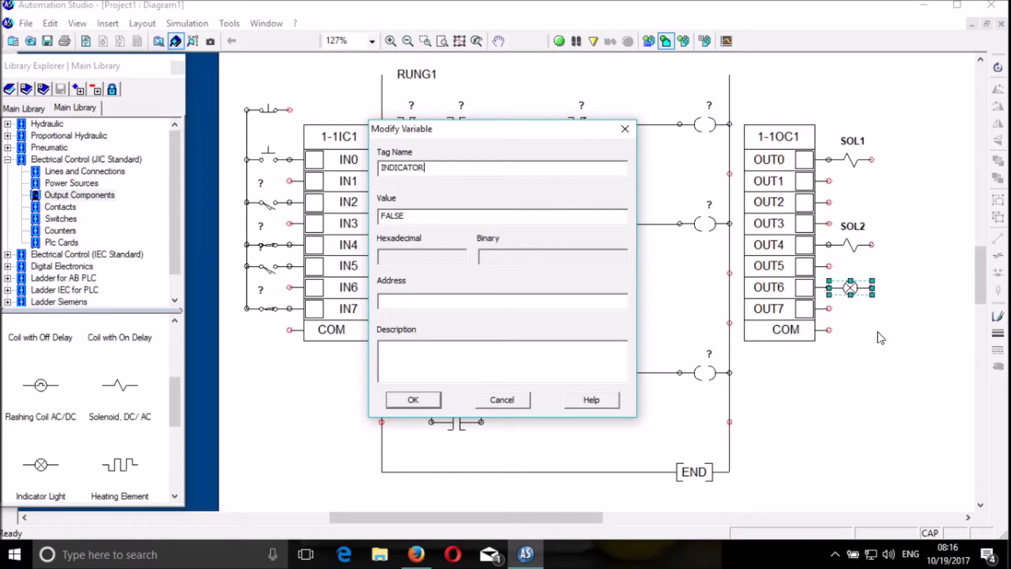
left_click(414, 400)
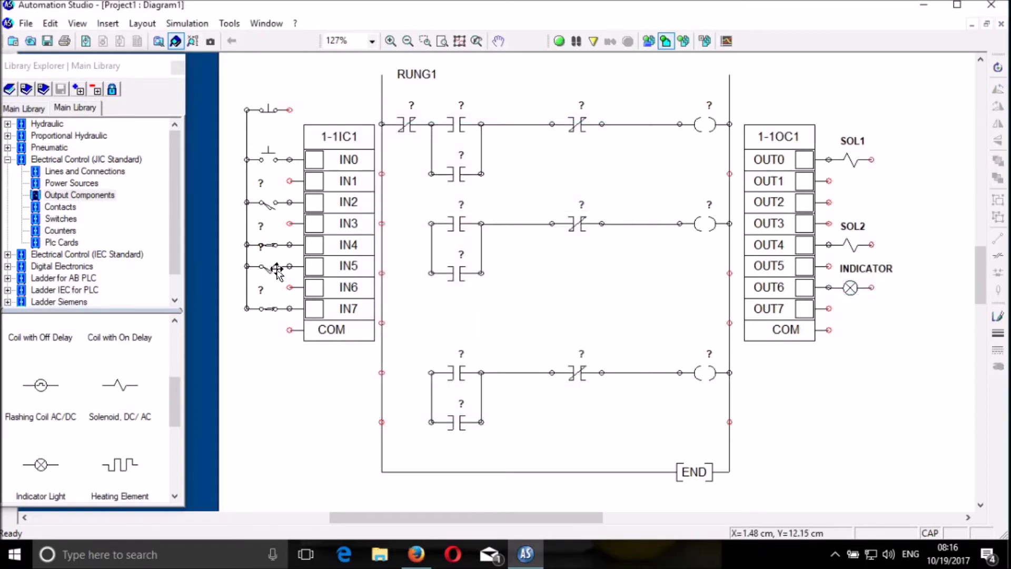
Place a Common (0 Volts) source, rotate it left and connect it to the input card's COM terminal.
left_click(71, 183)
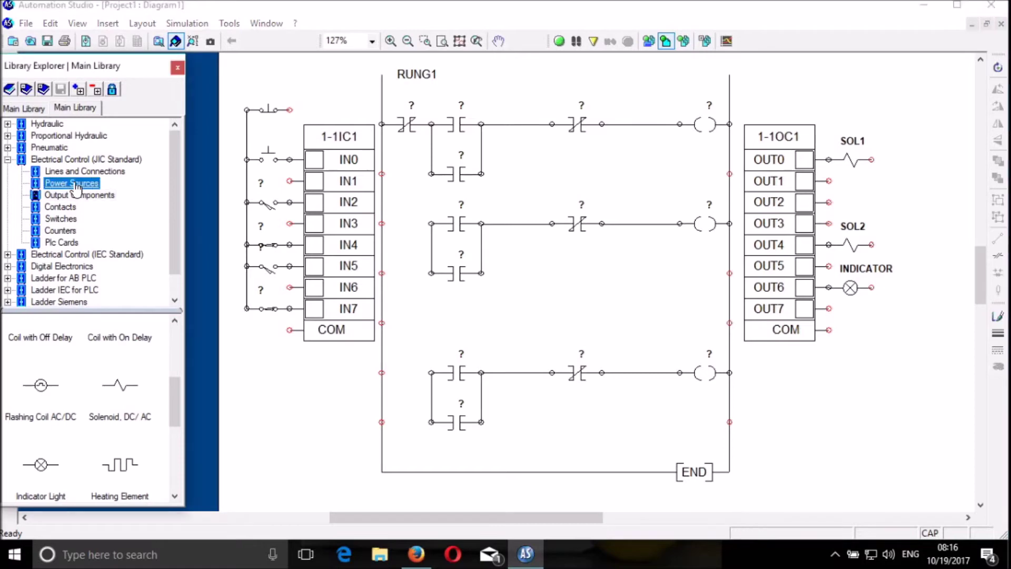
left_click_drag(42, 381, 269, 384)
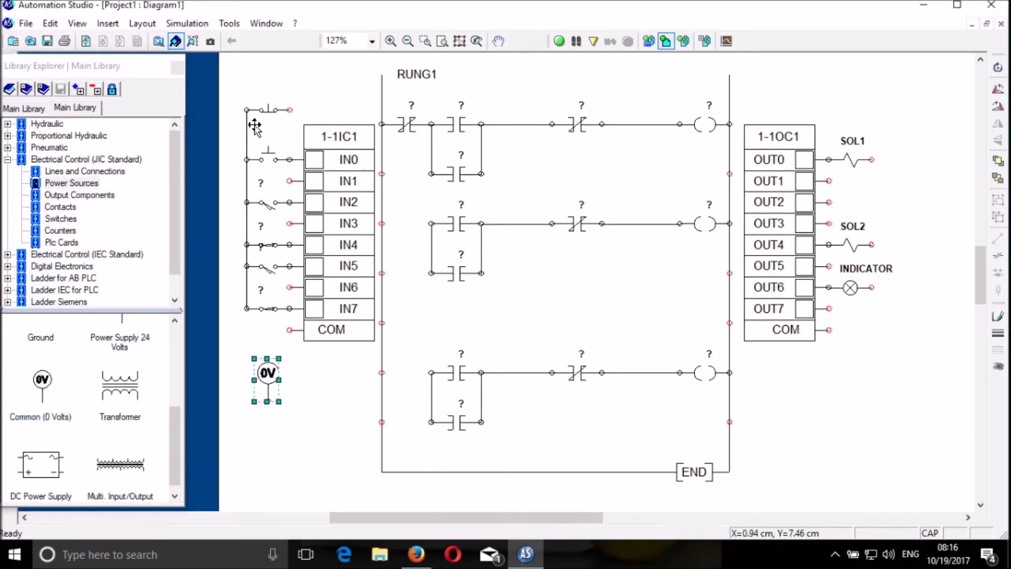
right_click(274, 385)
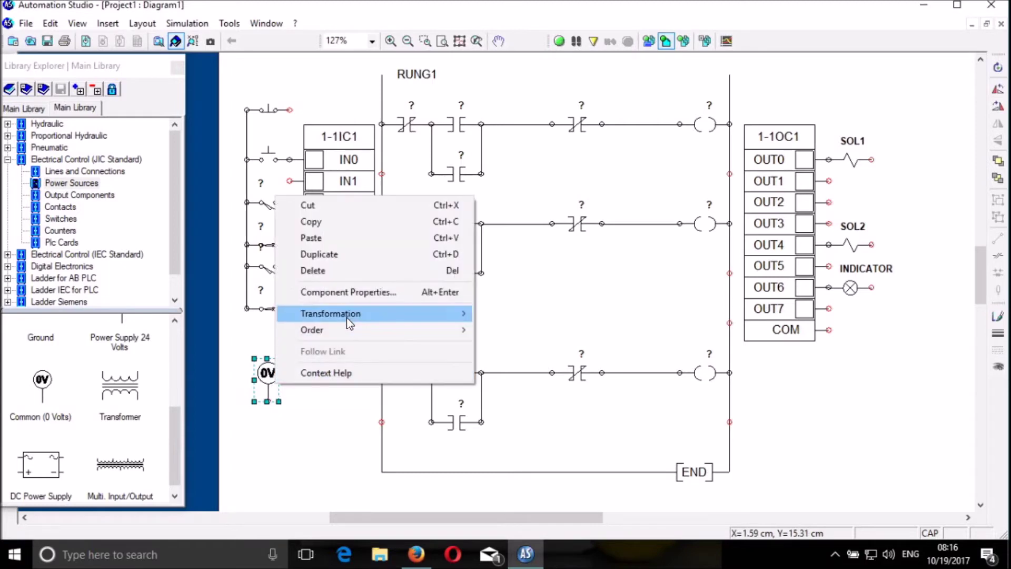
mouse_move(347, 319)
left_click(528, 335)
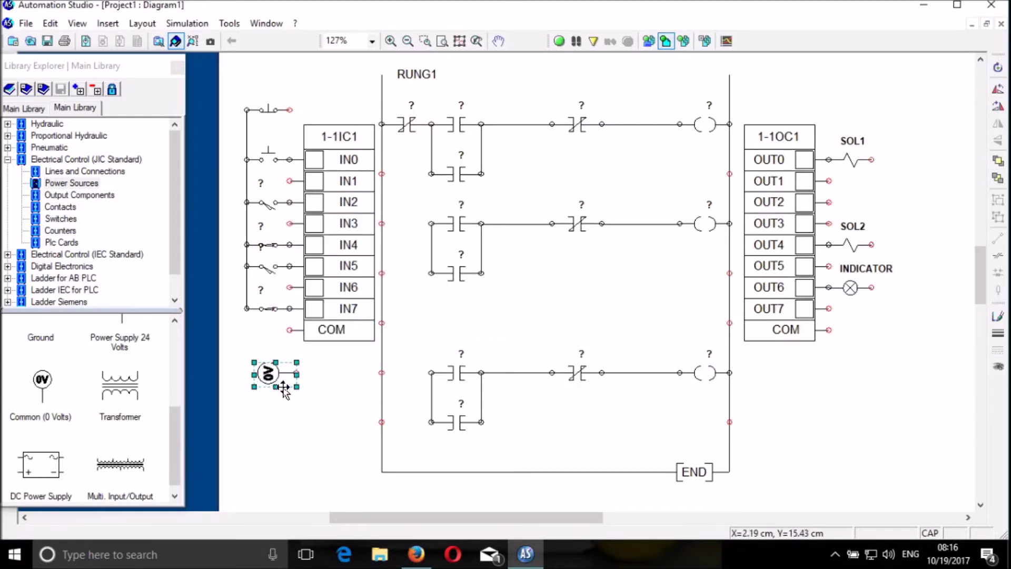
left_click_drag(268, 381, 262, 335)
left_click(299, 406)
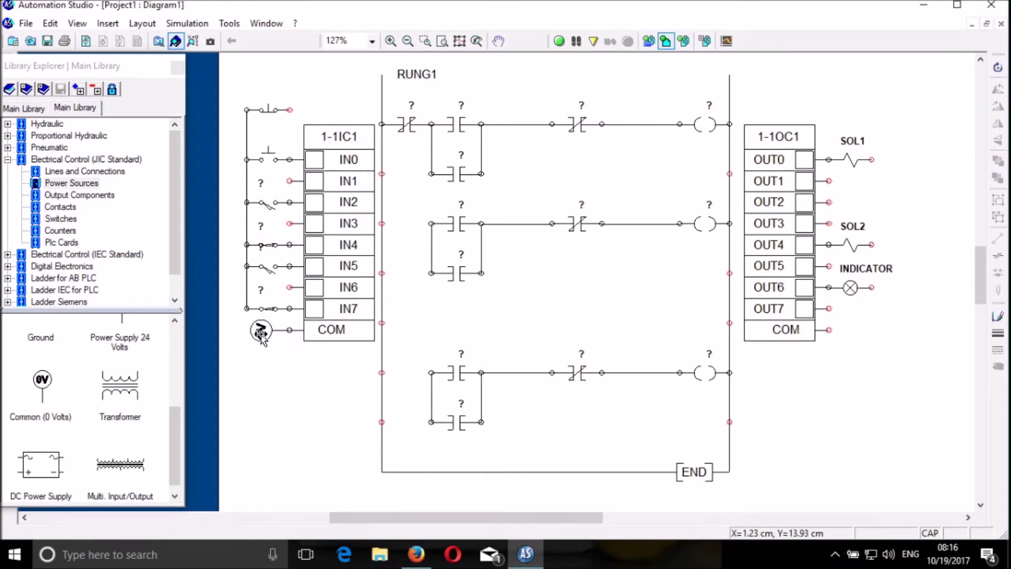
Place another Common (0 Volts) source, rotate it right and connect it to the output card's COM terminal.
left_click(53, 383)
left_click_drag(45, 385, 880, 352)
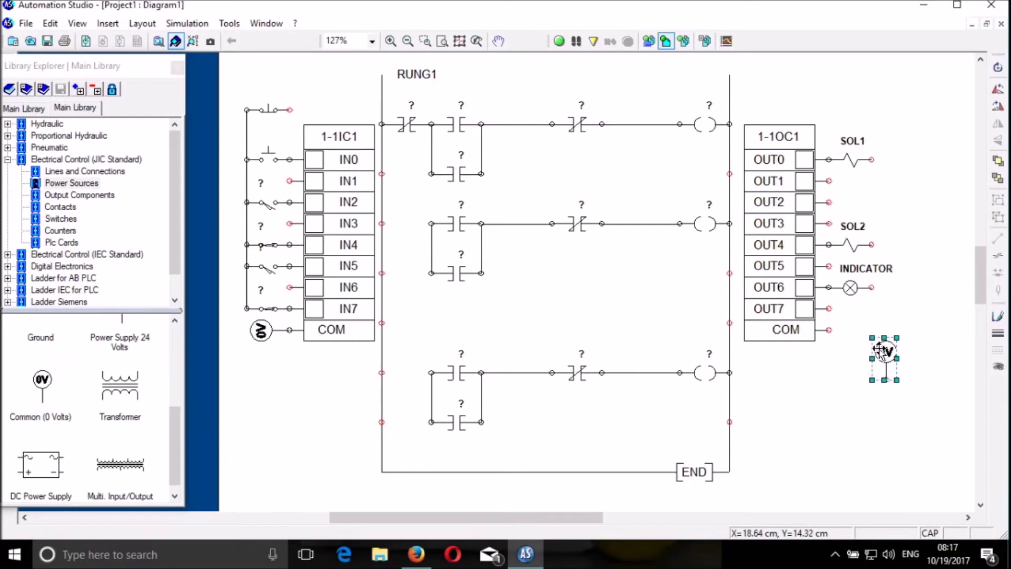
right_click(880, 351)
mouse_move(893, 468)
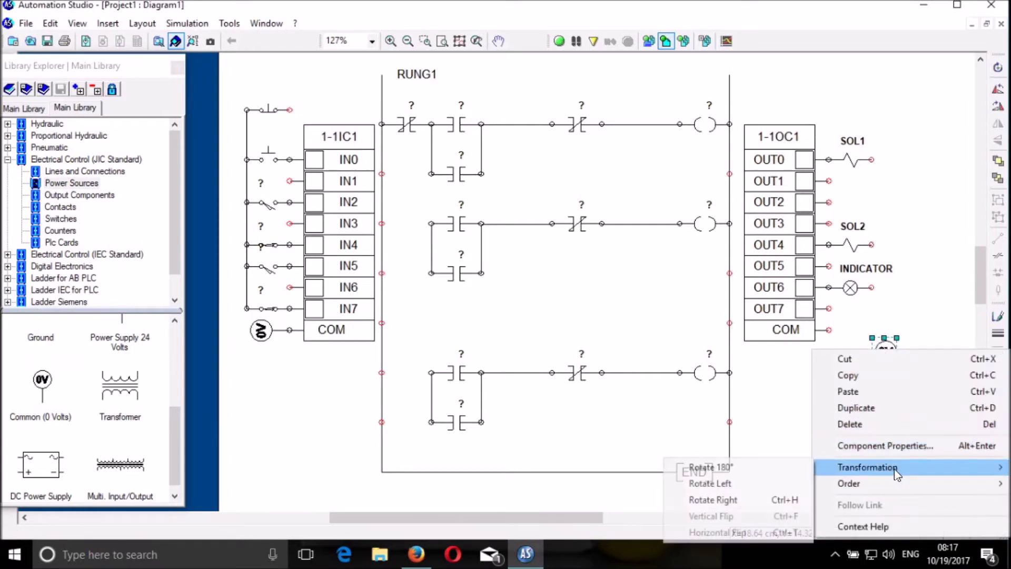
left_click(756, 499)
left_click_drag(885, 351, 858, 331)
left_click(858, 387)
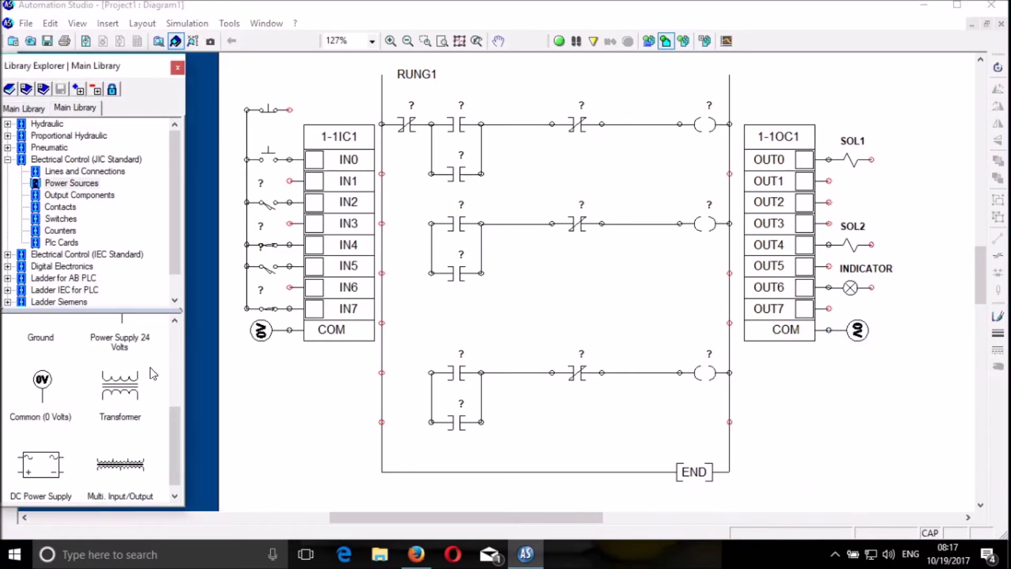
Connect a Power Supply 24 Volts to the normally closed pushbutton and wire another to the free ends of SOL1, SOL2 and INDICATOR.
left_click(159, 379)
mouse_move(133, 352)
left_click_drag(125, 342, 298, 138)
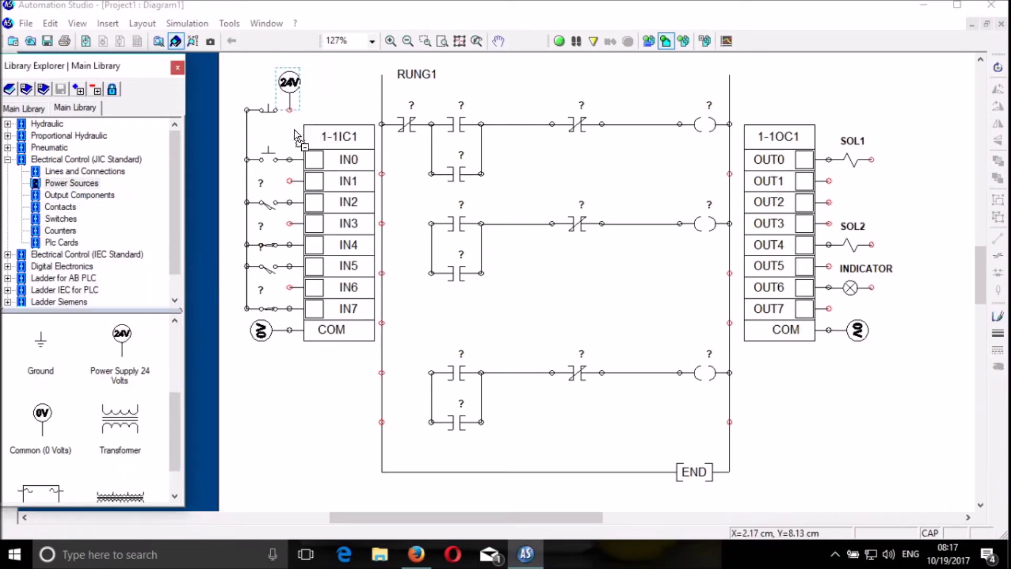
left_click(125, 342)
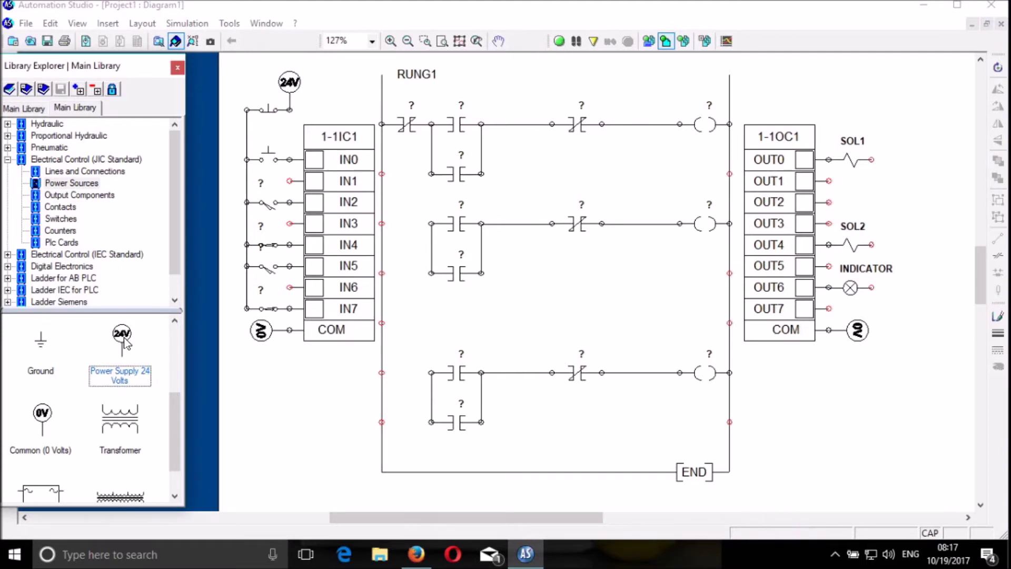
mouse_move(125, 342)
left_mouse_down()
mouse_move(910, 116)
mouse_move(917, 294)
mouse_move(871, 287)
left_mouse_up()
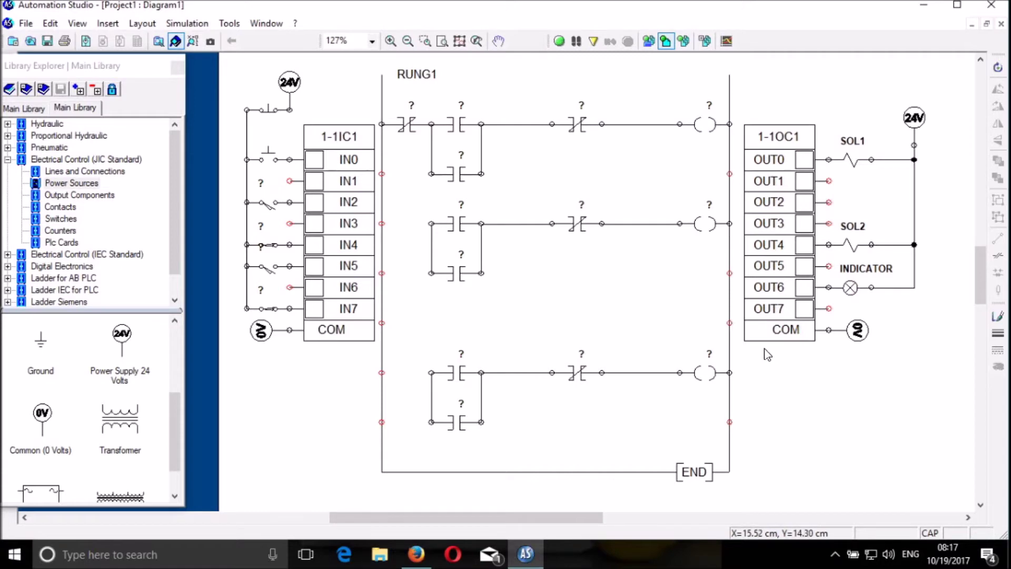
Link the first output coil of the ladder to OUT0 of the output card and shift its label left, clear of the card.
double_click(704, 126)
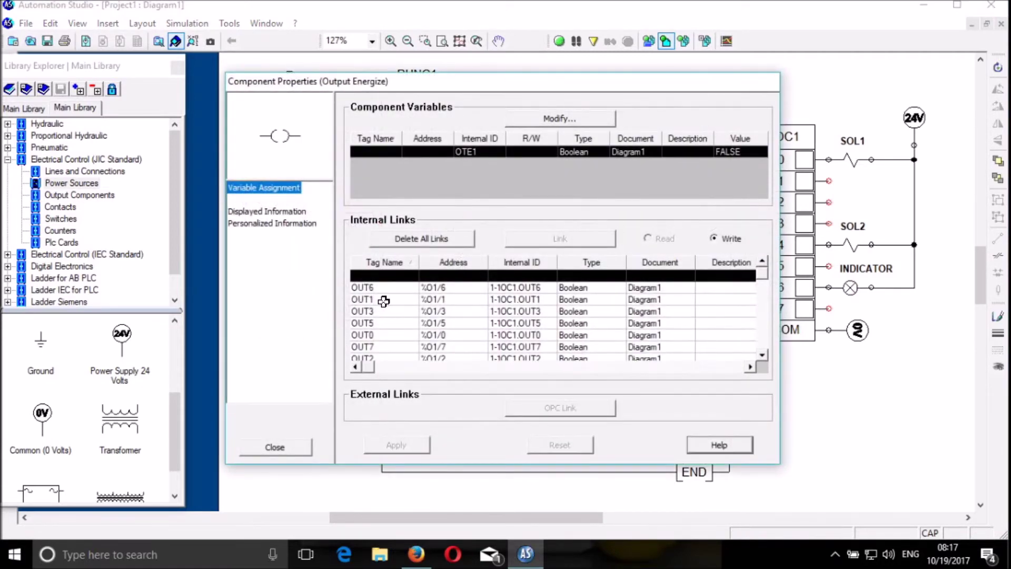
left_click(398, 335)
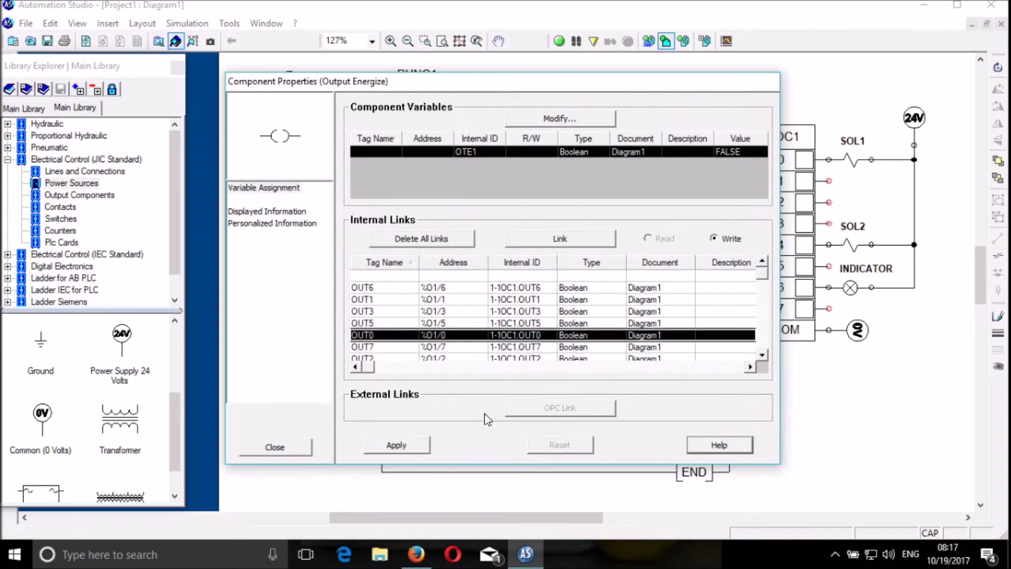
left_click(577, 241)
left_click(296, 448)
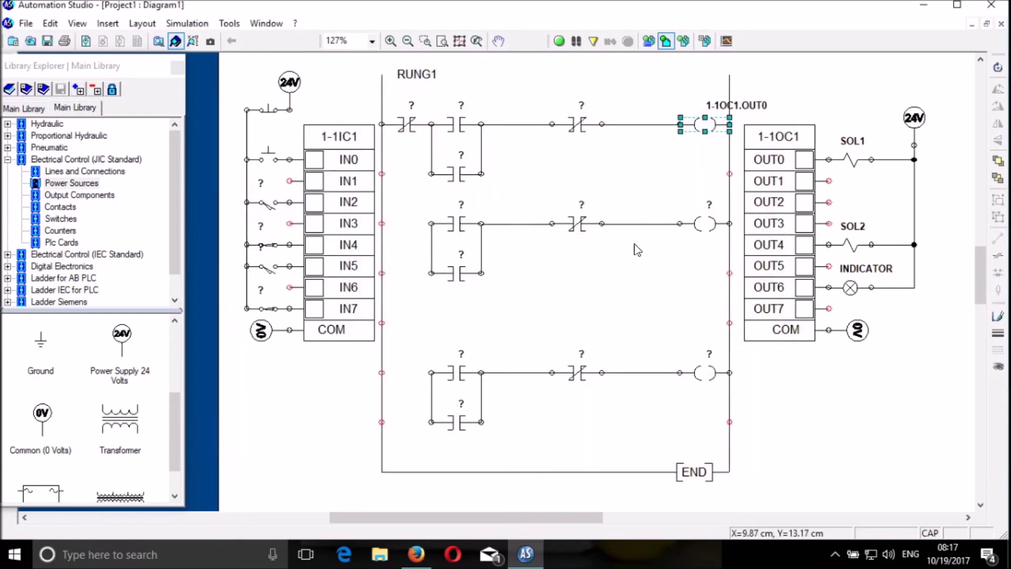
left_click_drag(716, 104, 673, 105)
left_click(668, 160)
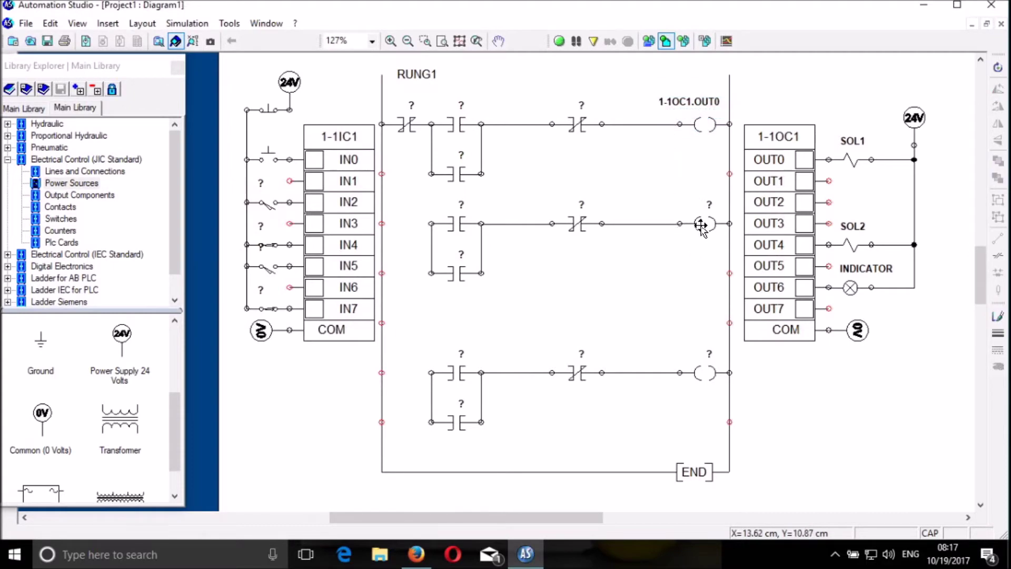
Link the second output coil of the ladder to OUT4 and shift its label left, clear of the output card.
double_click(704, 225)
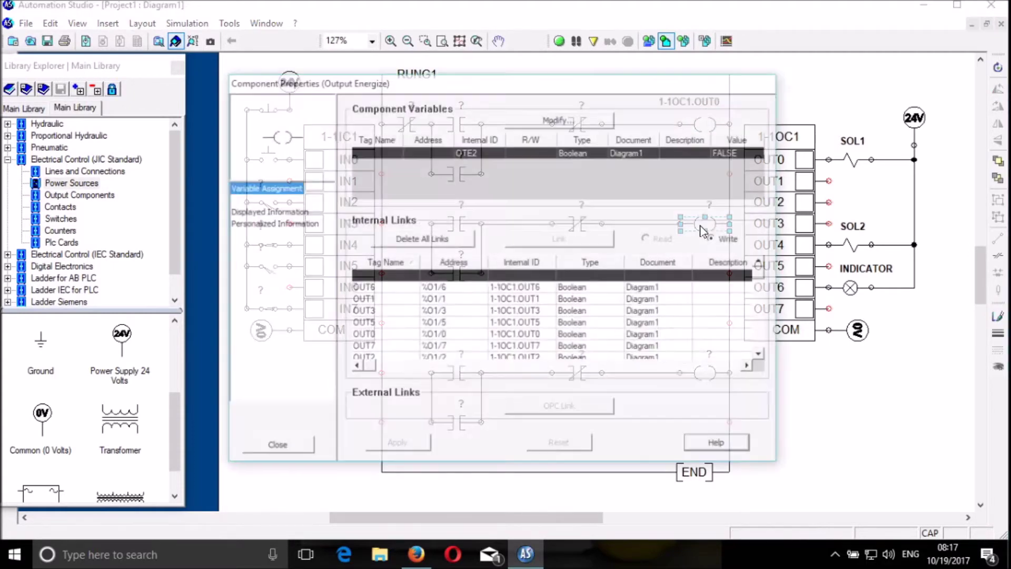
scroll(422, 343, "down", 1)
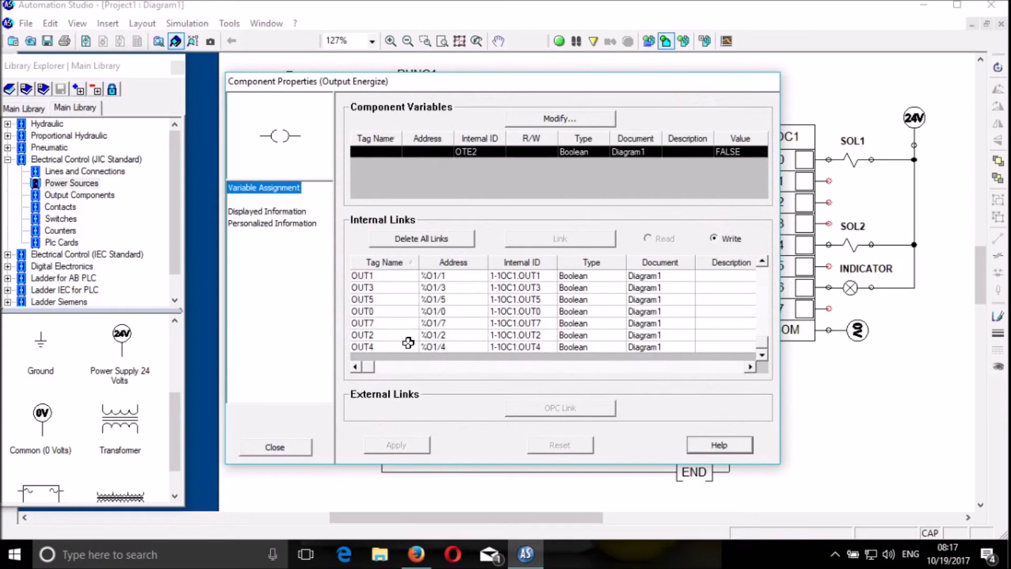
left_click(417, 346)
left_click(584, 238)
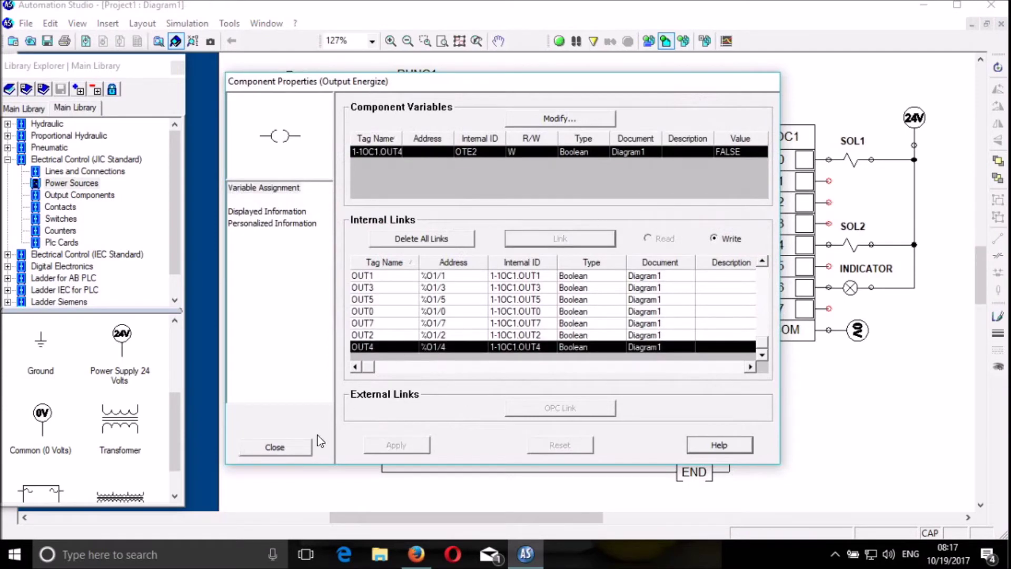
left_click(301, 448)
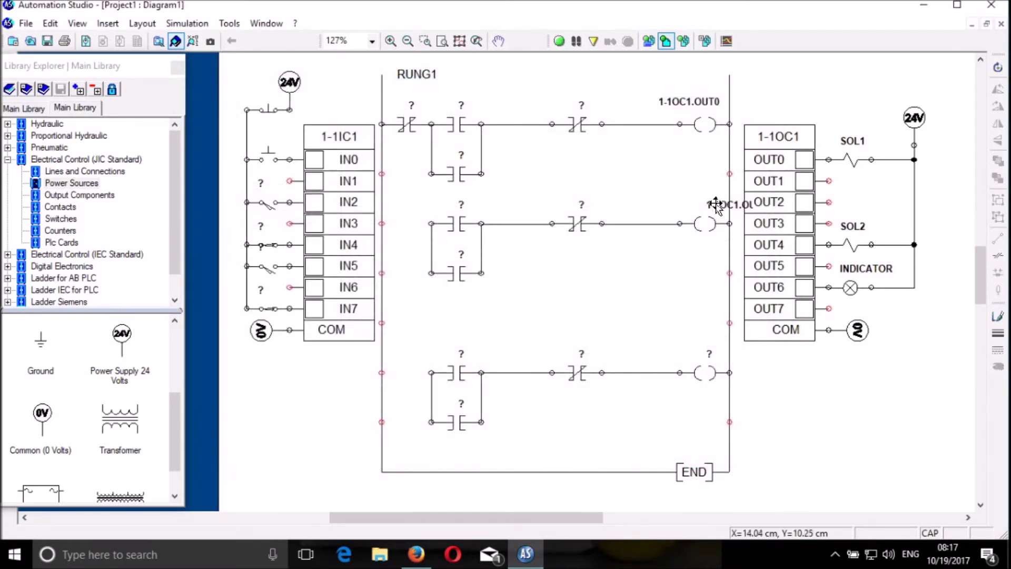
left_click_drag(718, 208, 670, 205)
Link the third output coil of the ladder to OUT6 and shift its label left, clear of the output card.
left_click(705, 373)
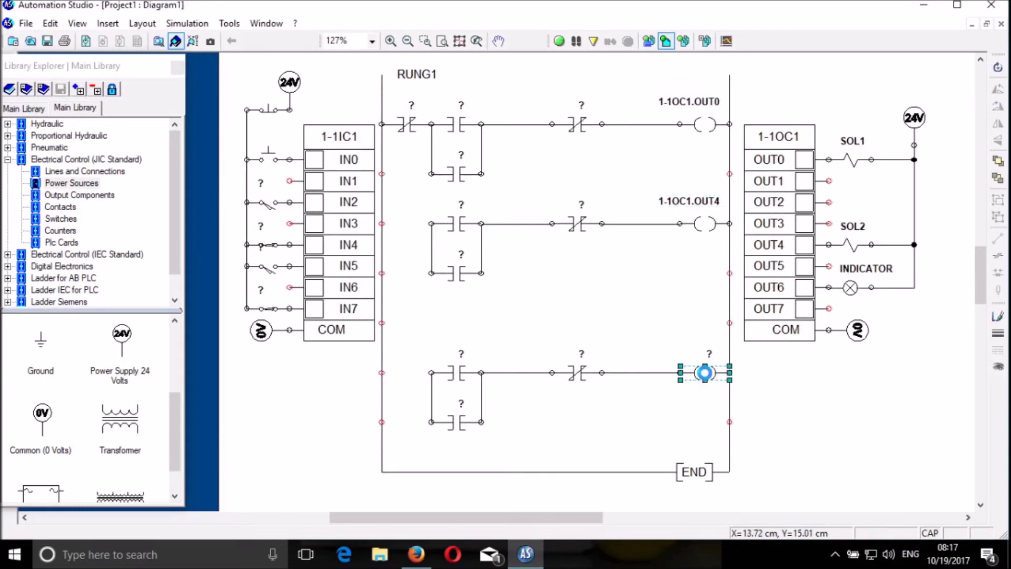
double_click(705, 373)
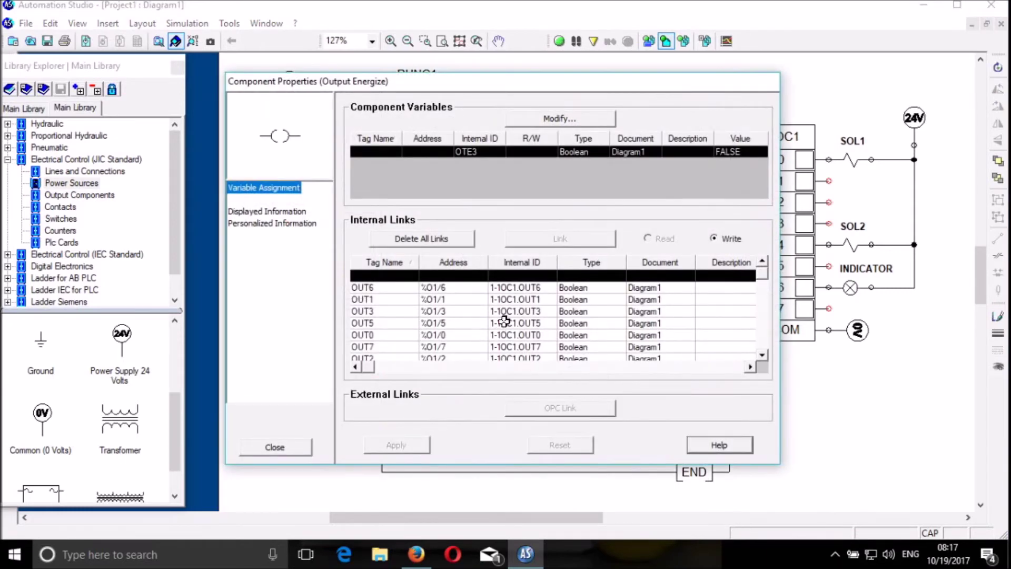
left_click(540, 289)
left_click(571, 239)
left_click(279, 447)
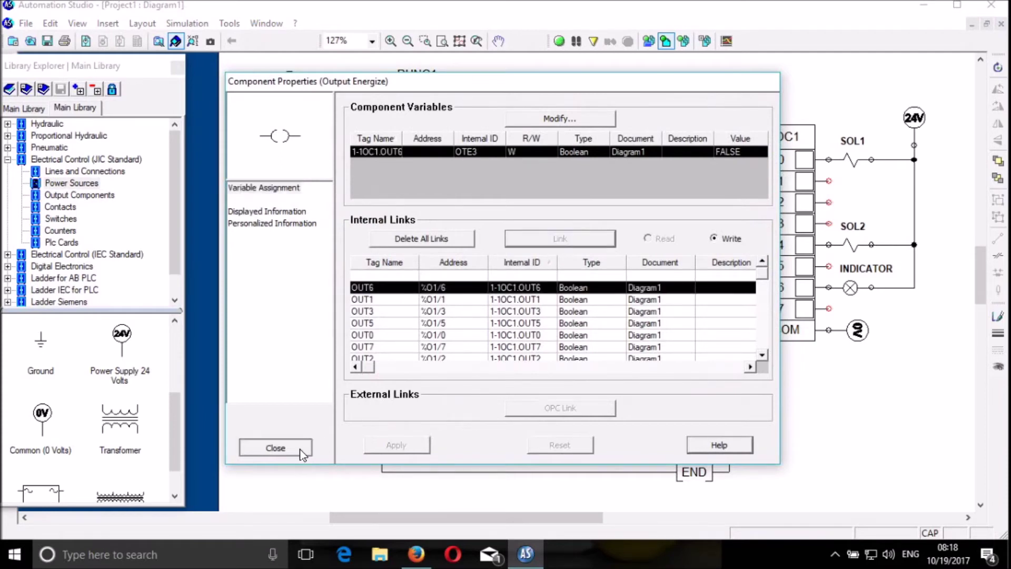
left_click(677, 323)
left_click_drag(712, 358, 663, 354)
left_click(642, 288)
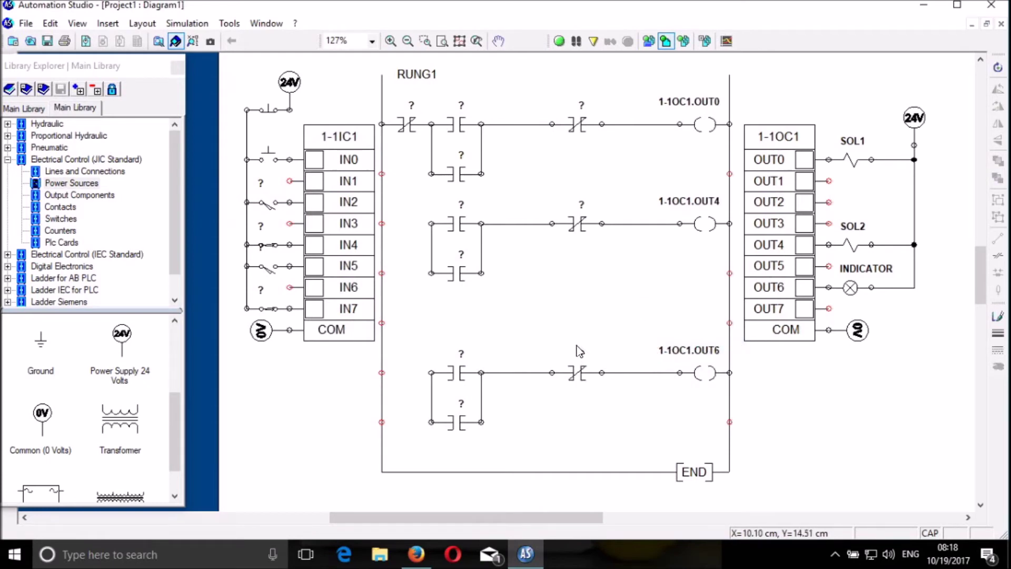
Link the normally closed contact before the first output coil to OUT4 and shift its label left, clear of the coil's label.
double_click(577, 125)
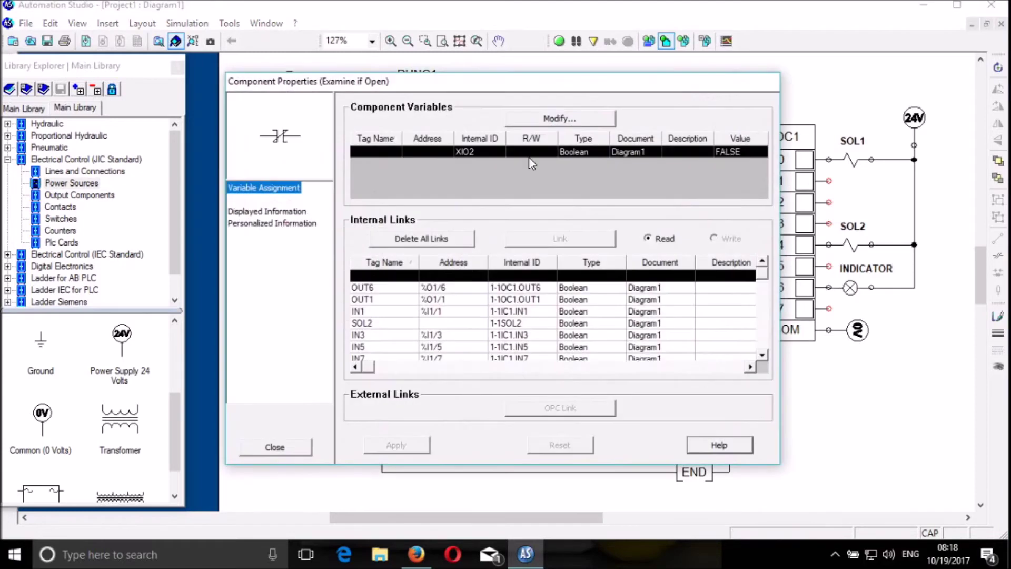
scroll(397, 327, "down", 2)
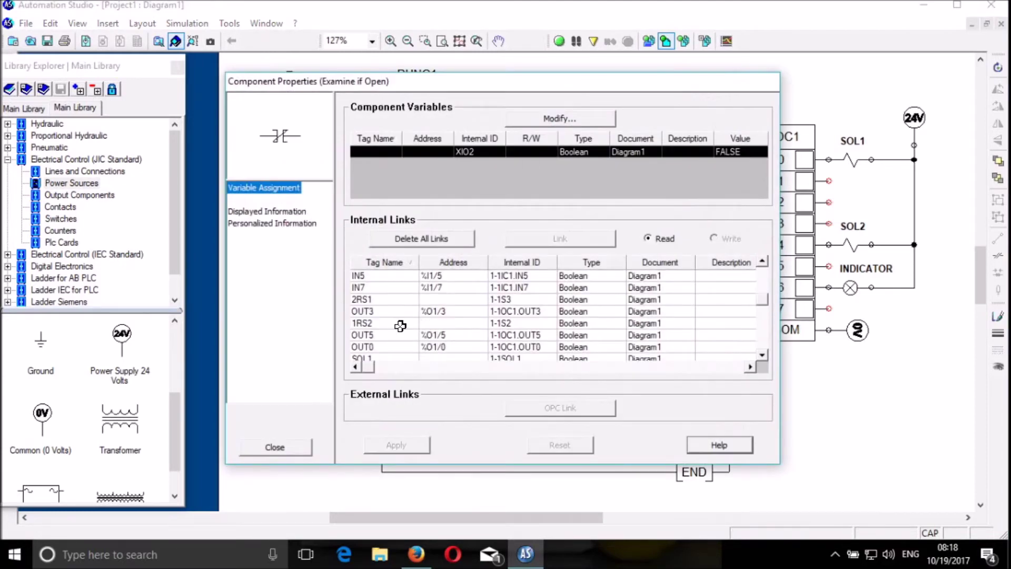
scroll(398, 327, "down", 3)
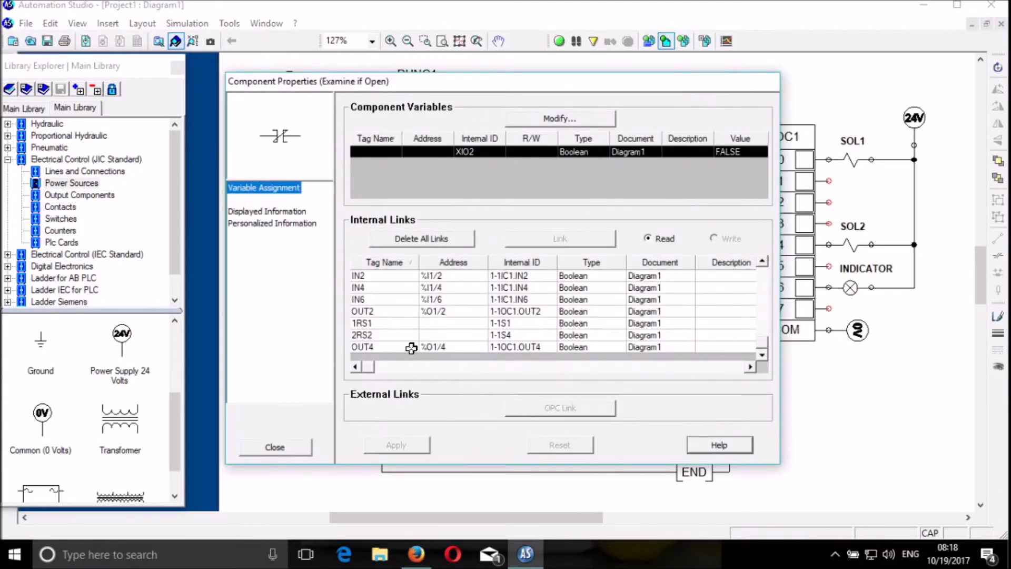
left_click(411, 348)
left_click(576, 242)
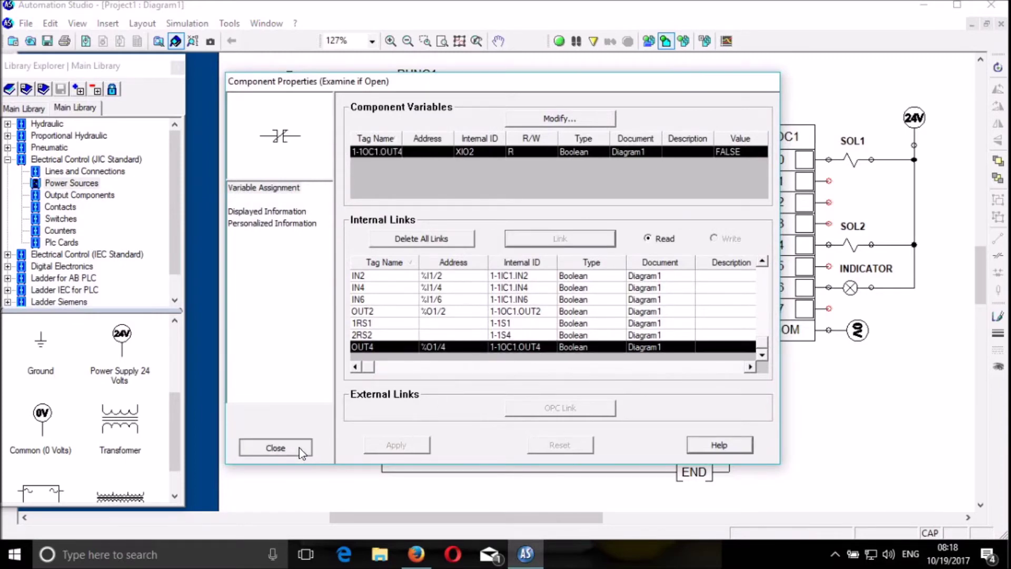
left_click(302, 452)
left_click_drag(614, 104, 586, 101)
left_click(610, 168)
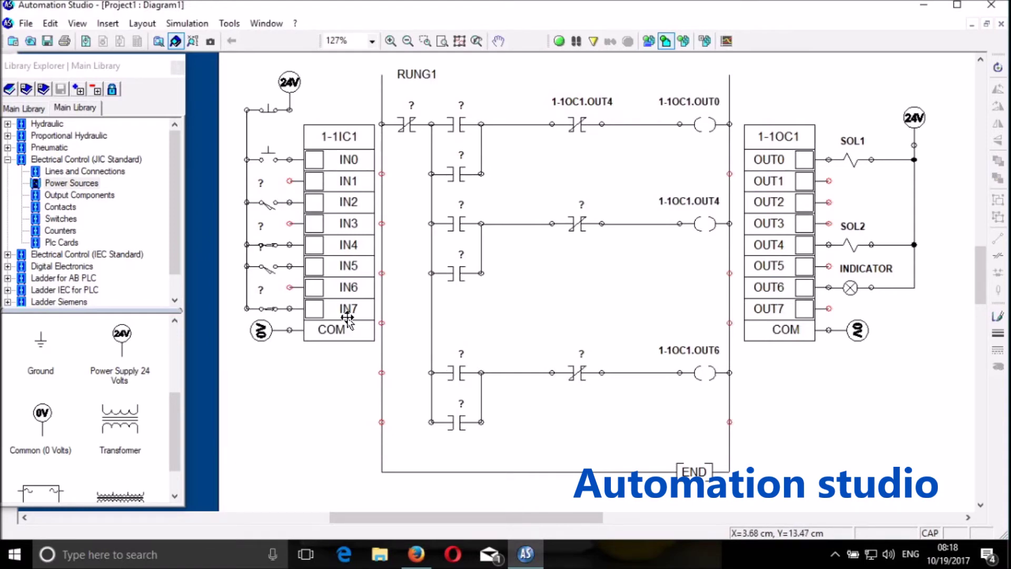
Move the third ladder branch up one connection row and shorten the ladder frame by raising its END line one row.
left_click_drag(413, 356, 759, 443)
left_click_drag(600, 375, 584, 332)
left_click(802, 438)
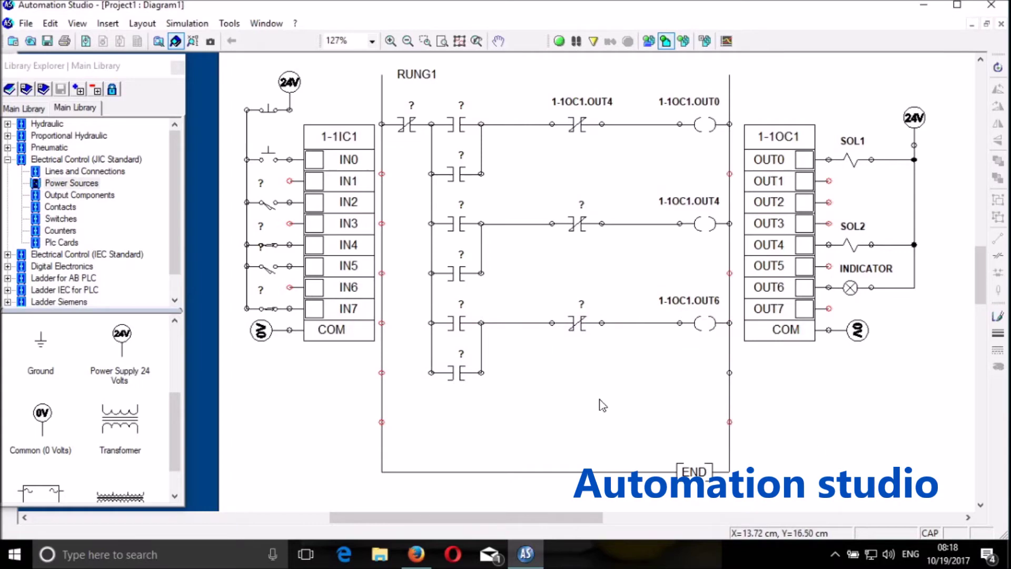
left_click(578, 471)
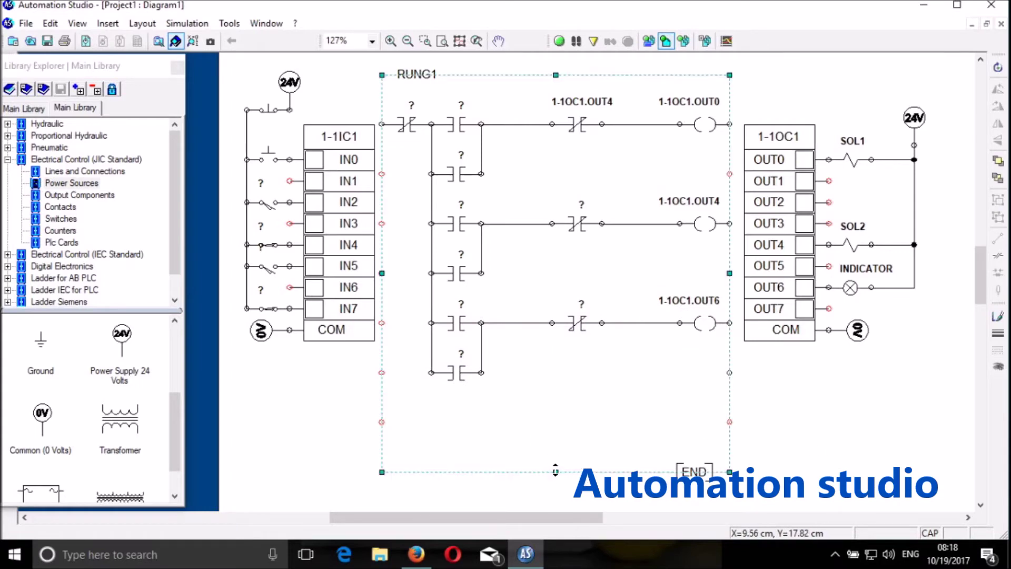
left_click_drag(554, 469, 557, 422)
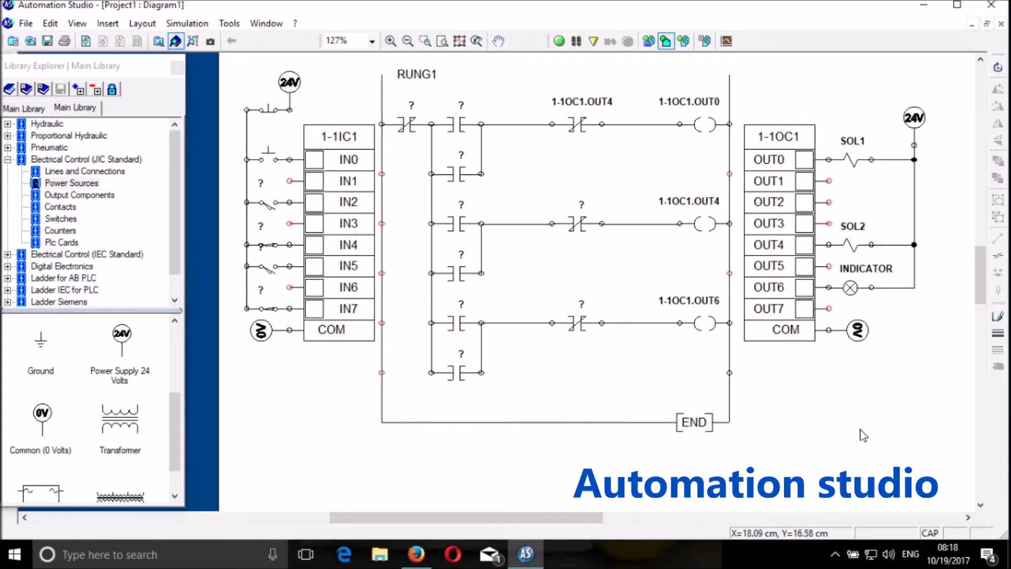
Give the normally closed pushbutton the tag name STOP.
scroll(863, 435, "up", 1)
scroll(901, 475, "up", 1)
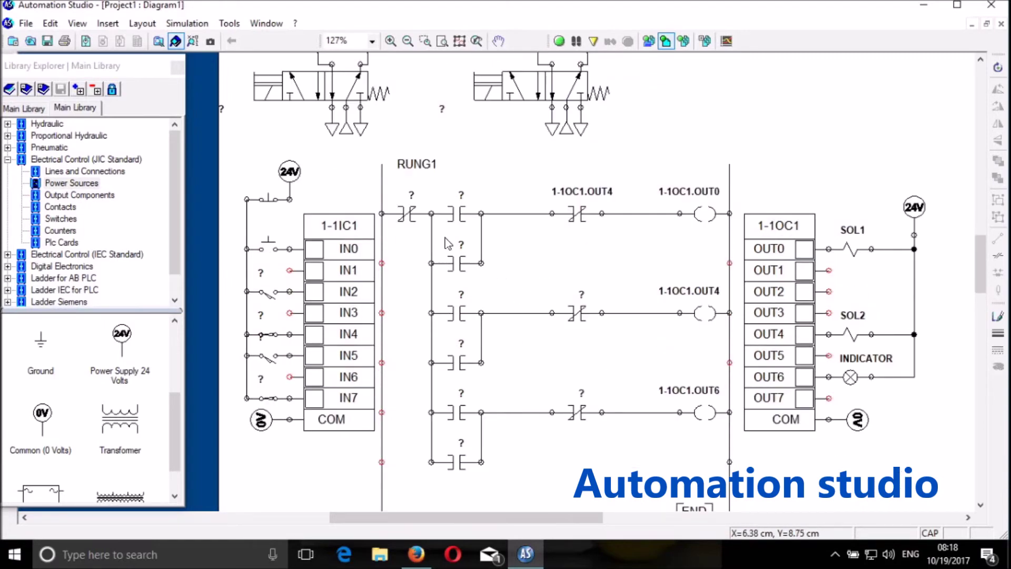
double_click(269, 199)
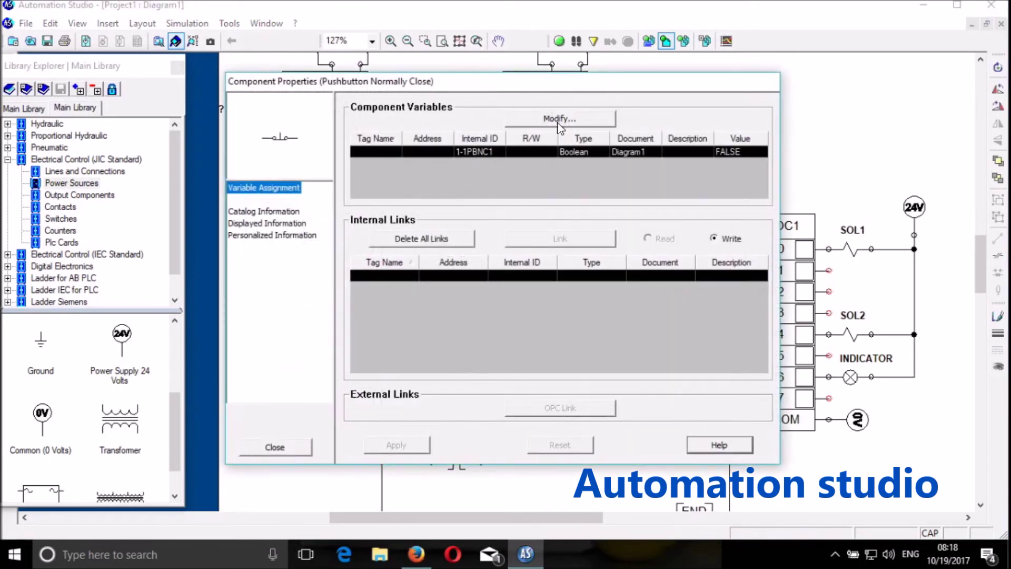
left_click(559, 121)
type("STOP")
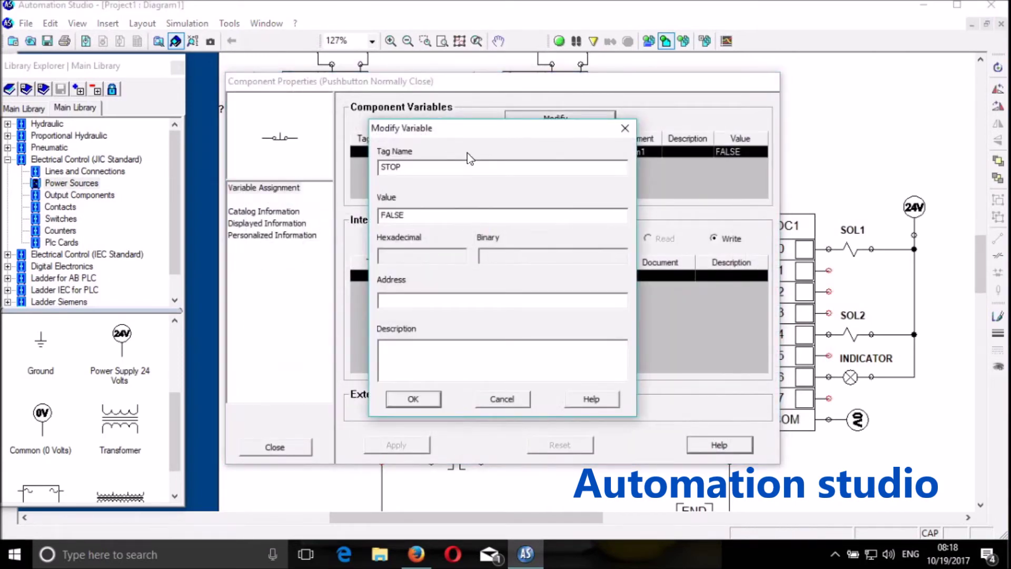
key("Return")
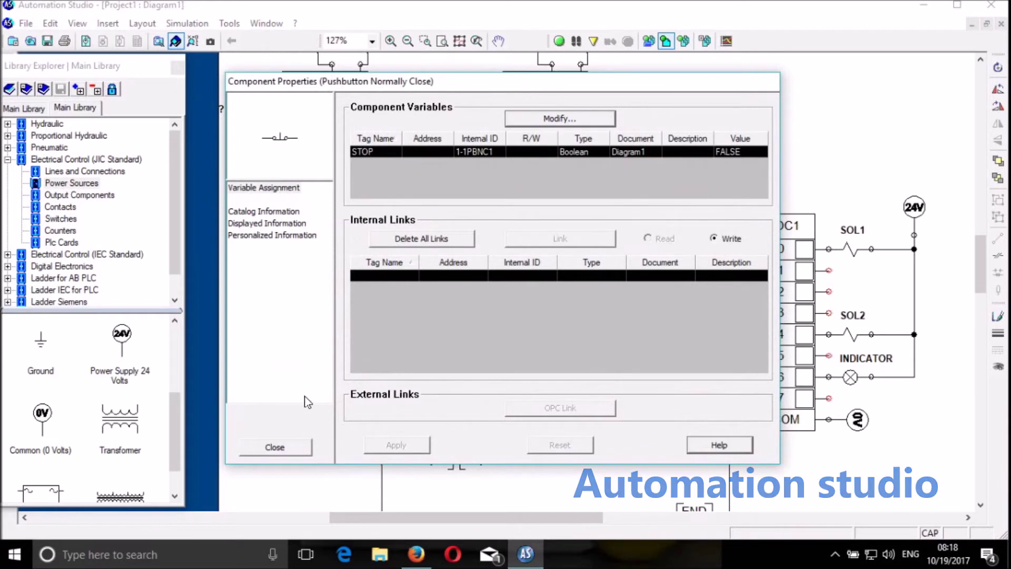
left_click(285, 447)
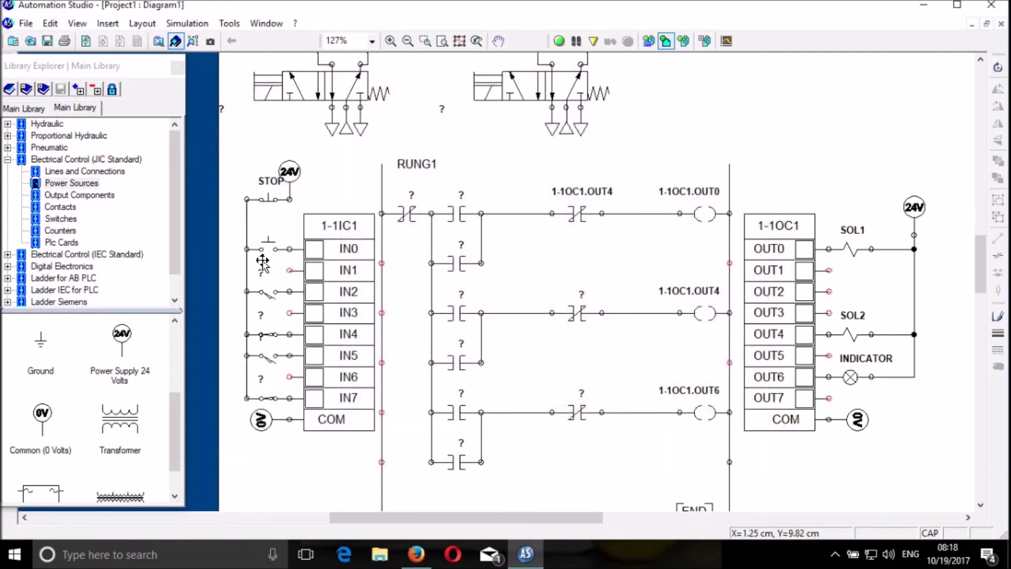
Give the normally open pushbutton wired to IN0 the tag name START.
double_click(268, 243)
left_click(574, 119)
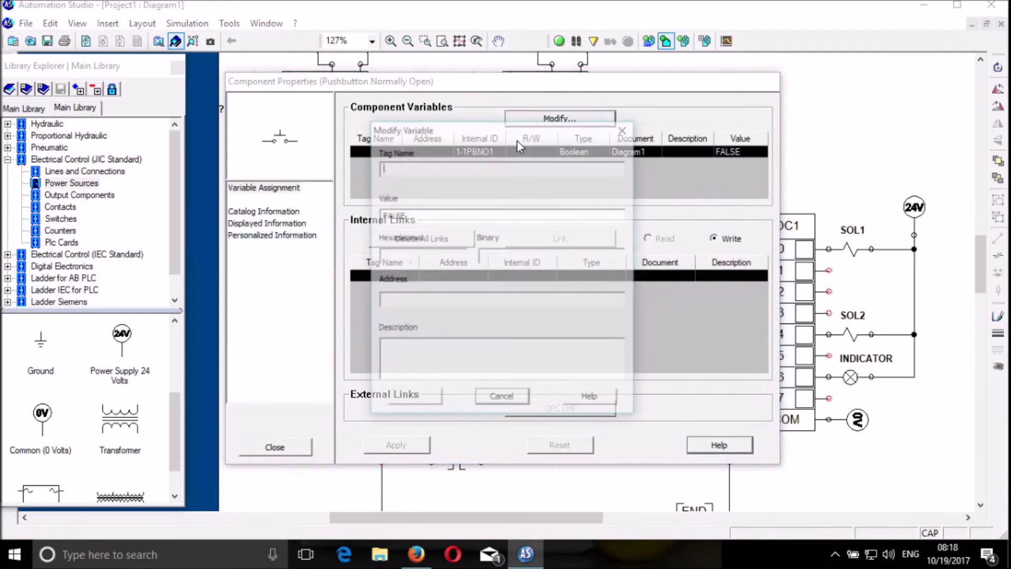
type("START")
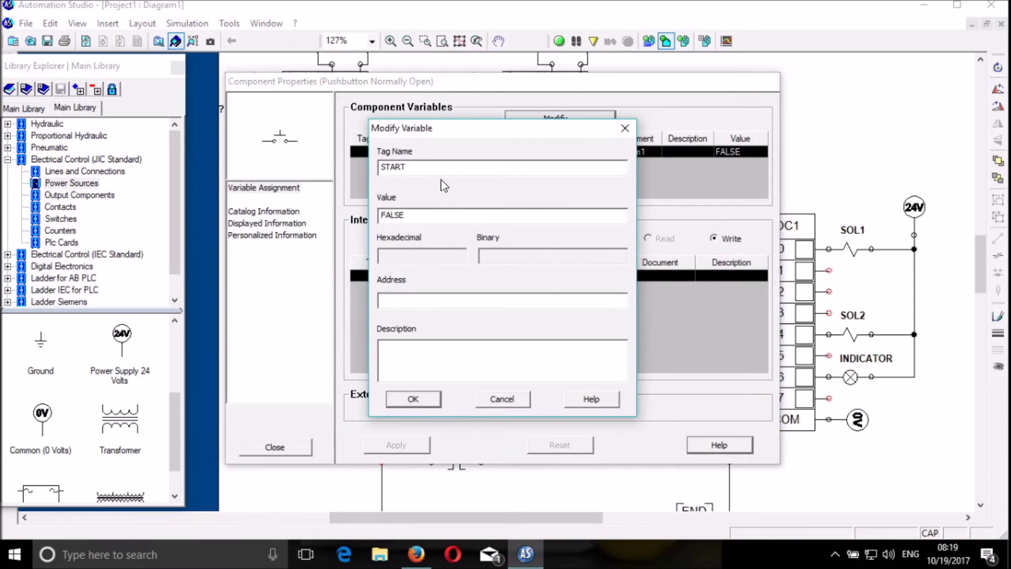
key("Return")
left_click(274, 446)
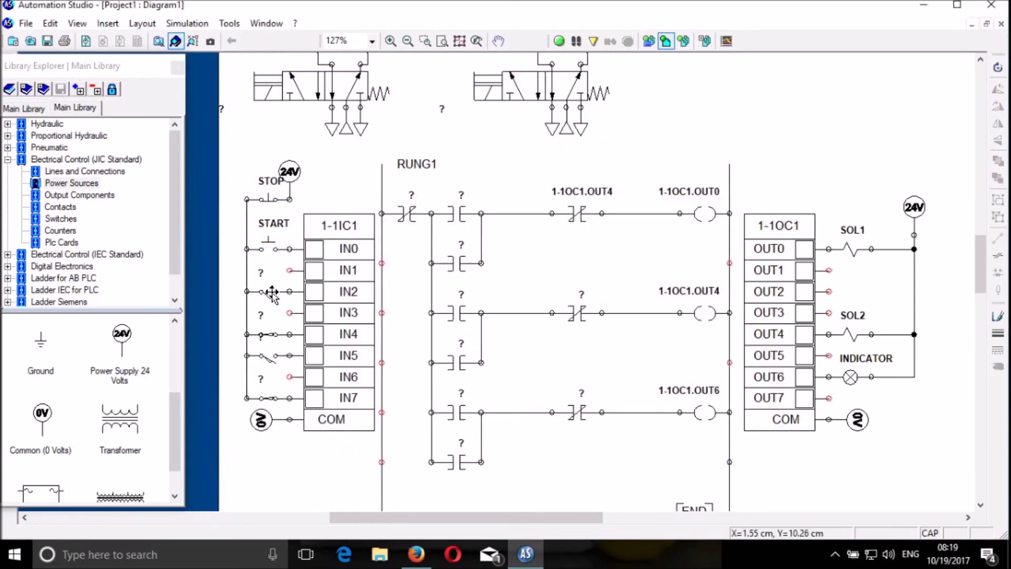
Link the normally open proximity switch wired to IN2 to the sensor variable 1RS2.
double_click(272, 293)
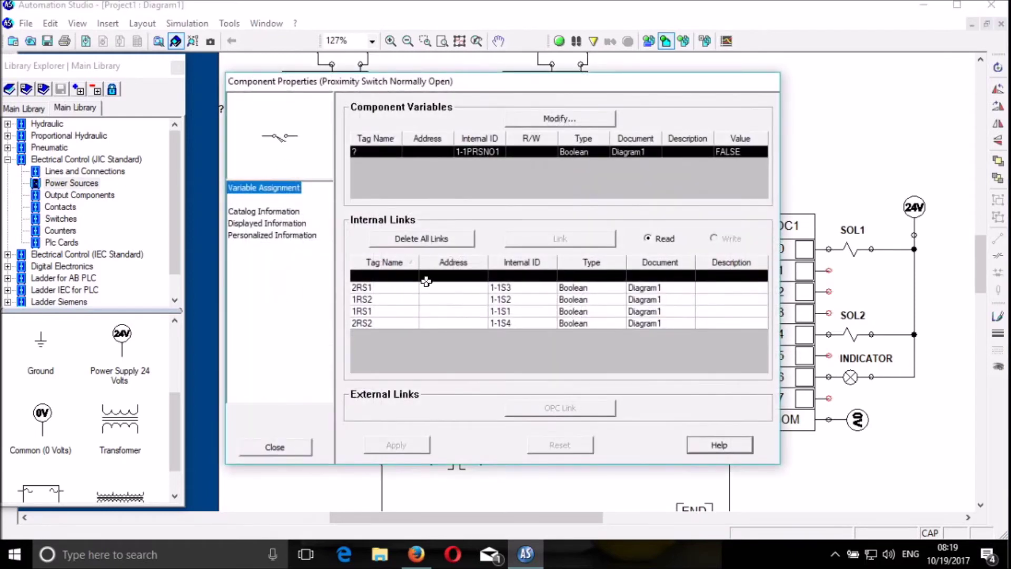
left_click(388, 300)
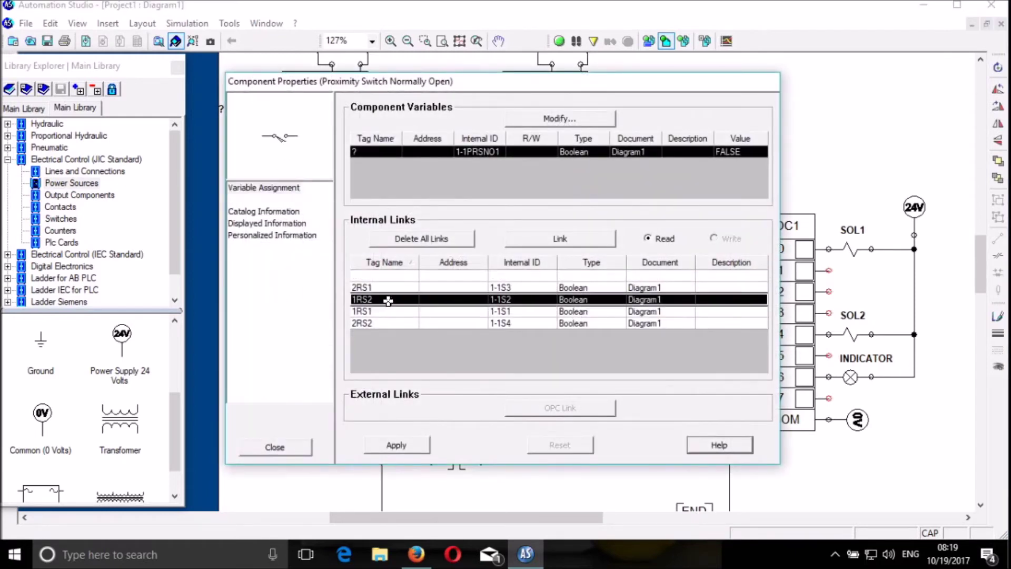
left_click(569, 240)
left_click(395, 446)
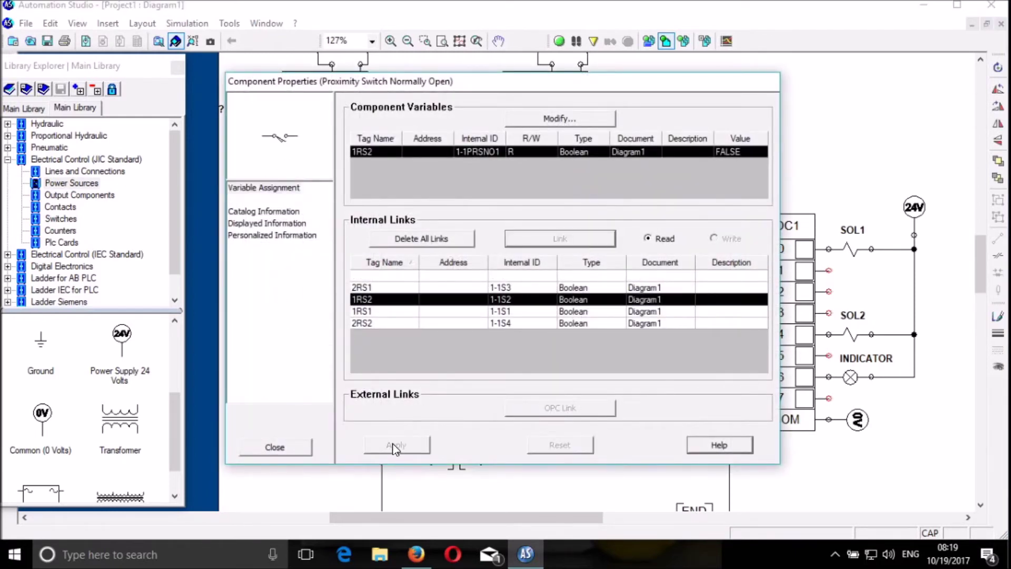
left_click(275, 447)
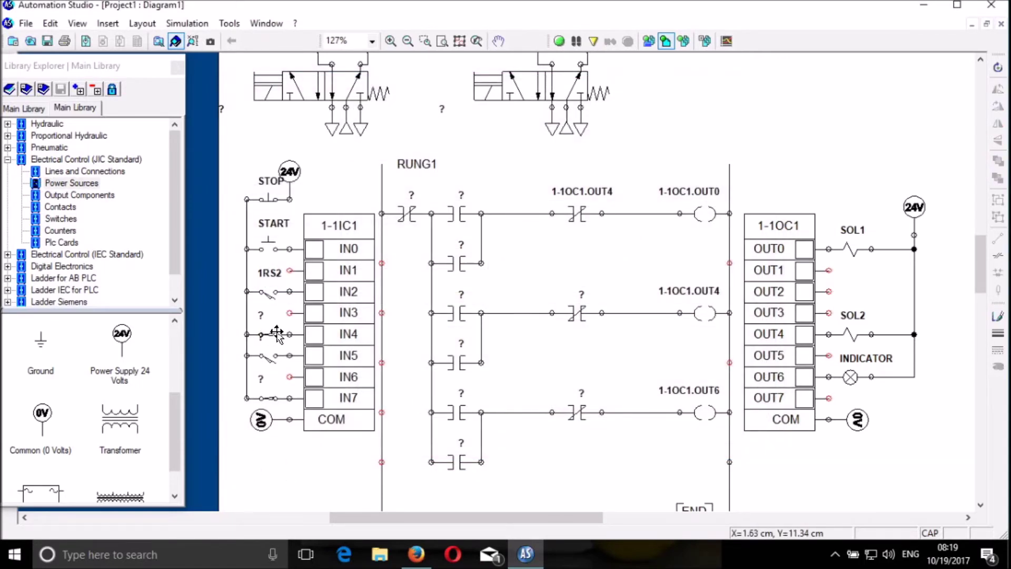
Link the normally closed proximity switch wired to IN4 to the sensor variable 1RS1.
double_click(270, 334)
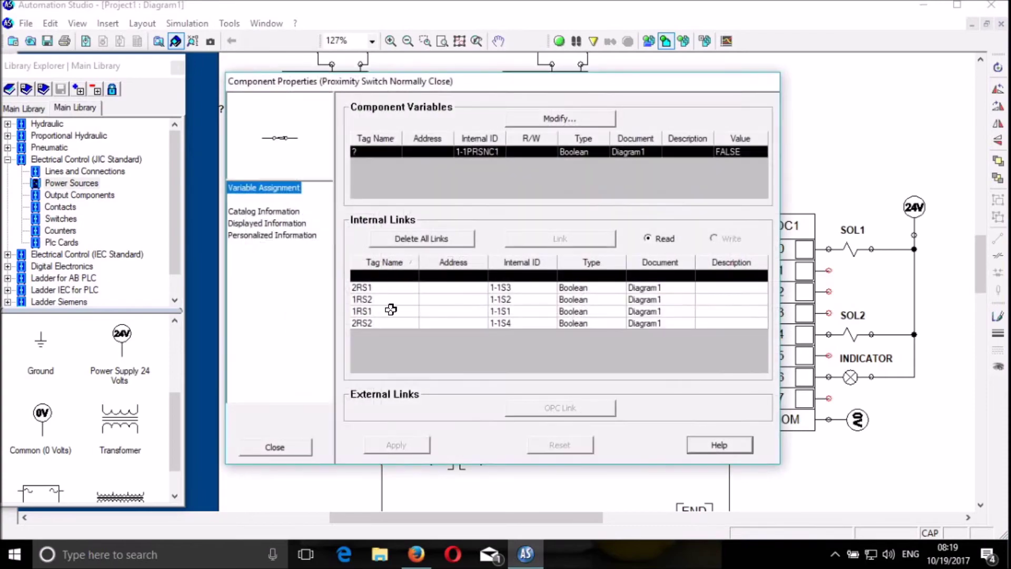
left_click(381, 311)
left_click(555, 240)
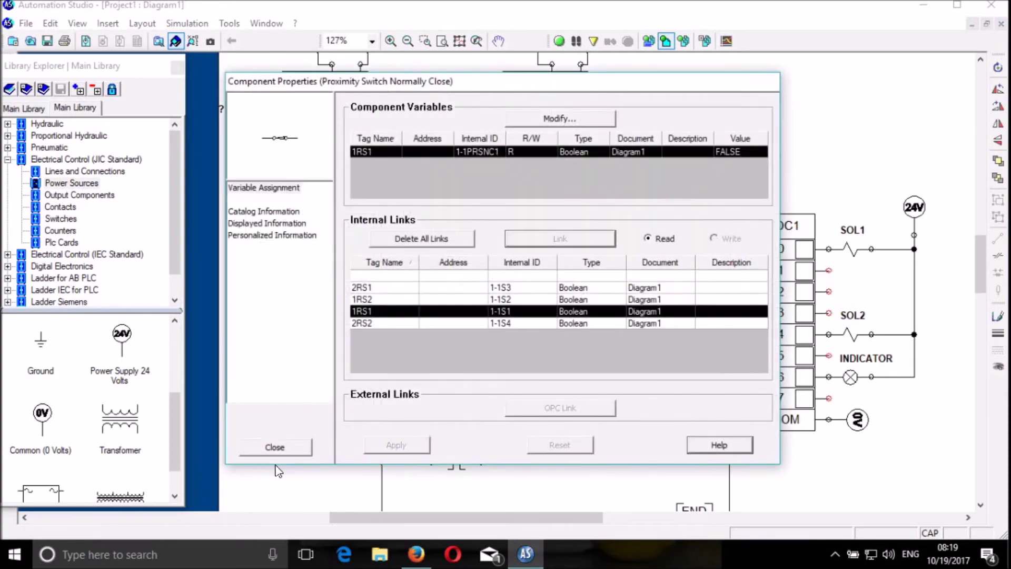
left_click(275, 447)
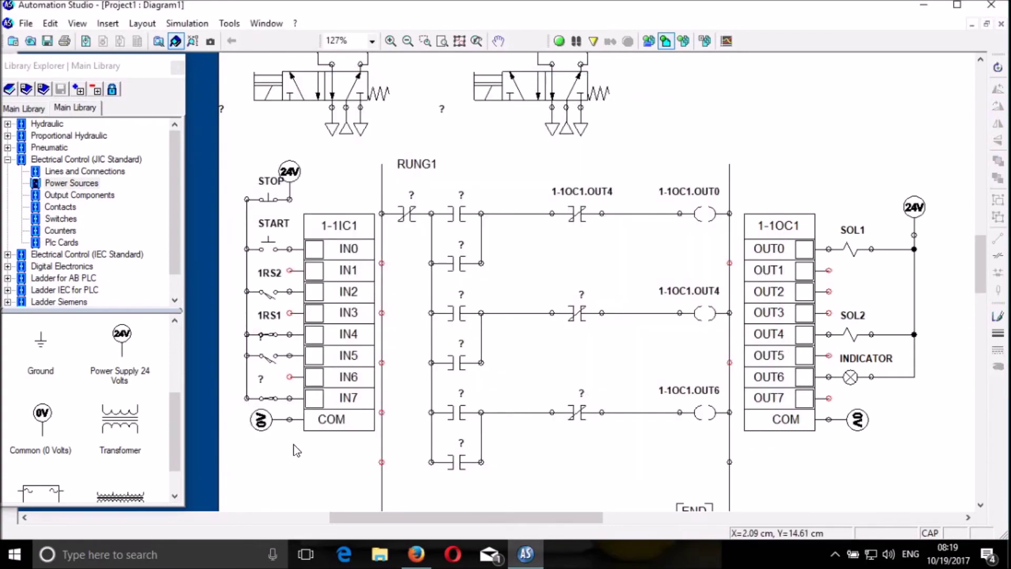
Link the normally open proximity switch wired to IN5 to the sensor variable 2RS2.
double_click(269, 356)
left_click(406, 324)
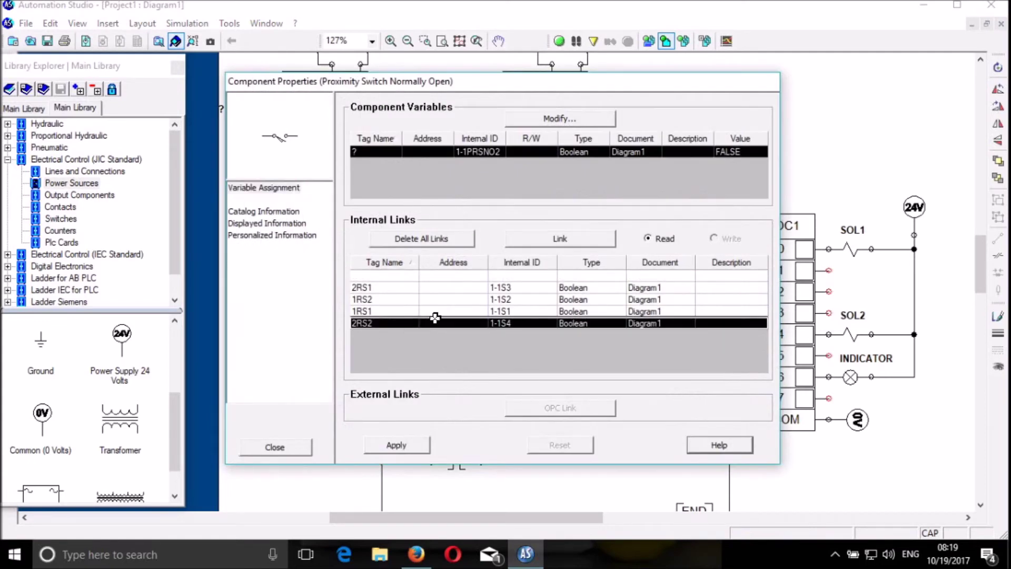
left_click(572, 241)
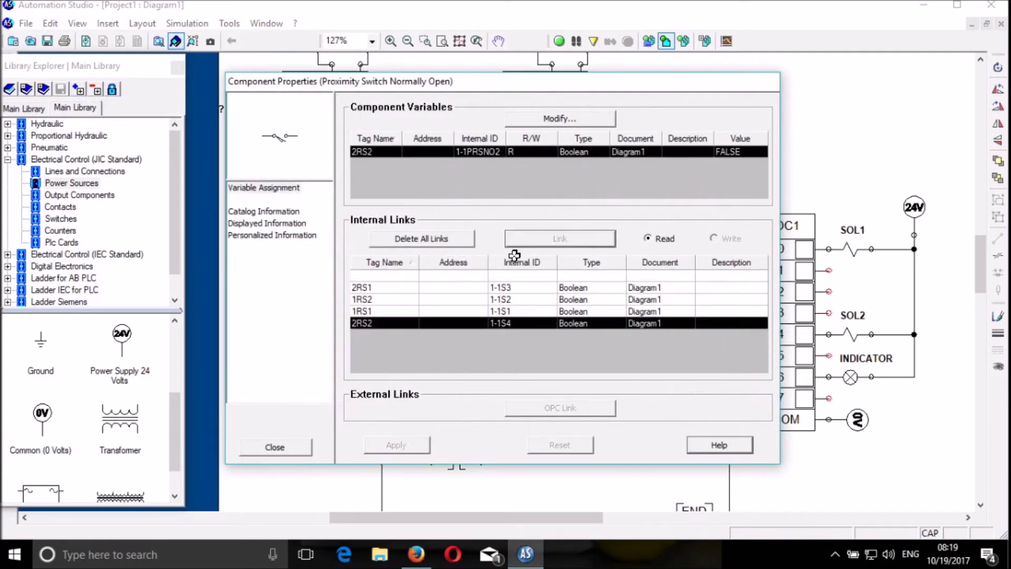
left_click(275, 447)
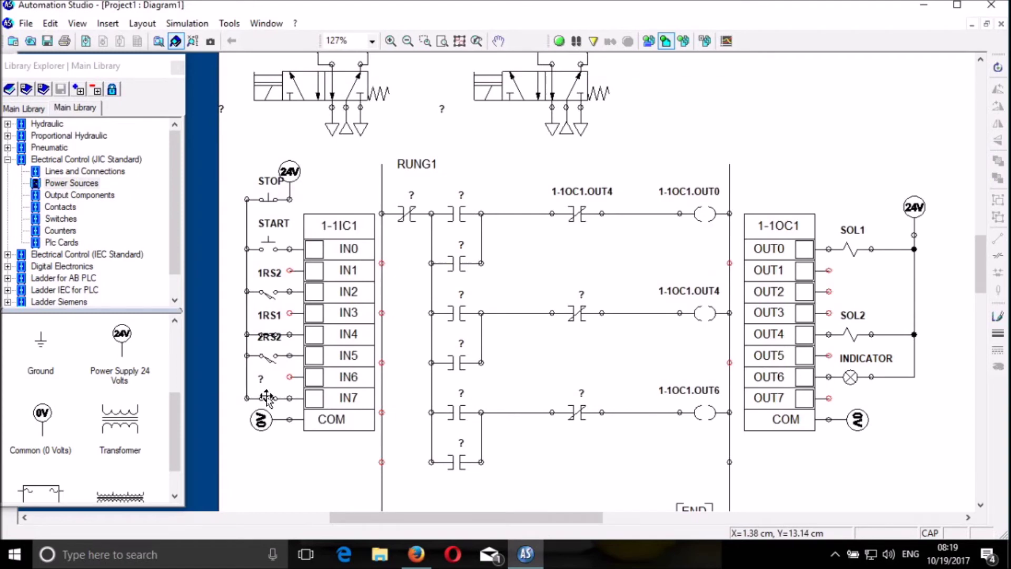
Link the normally closed proximity switch wired to IN7 to the sensor variable 2RS1.
double_click(266, 397)
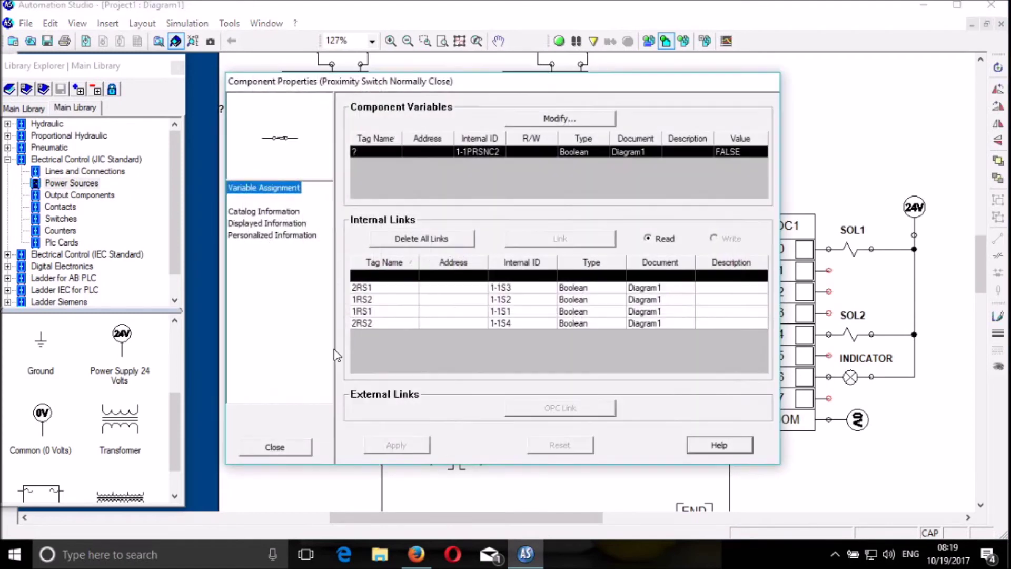
left_click(380, 287)
left_click(561, 238)
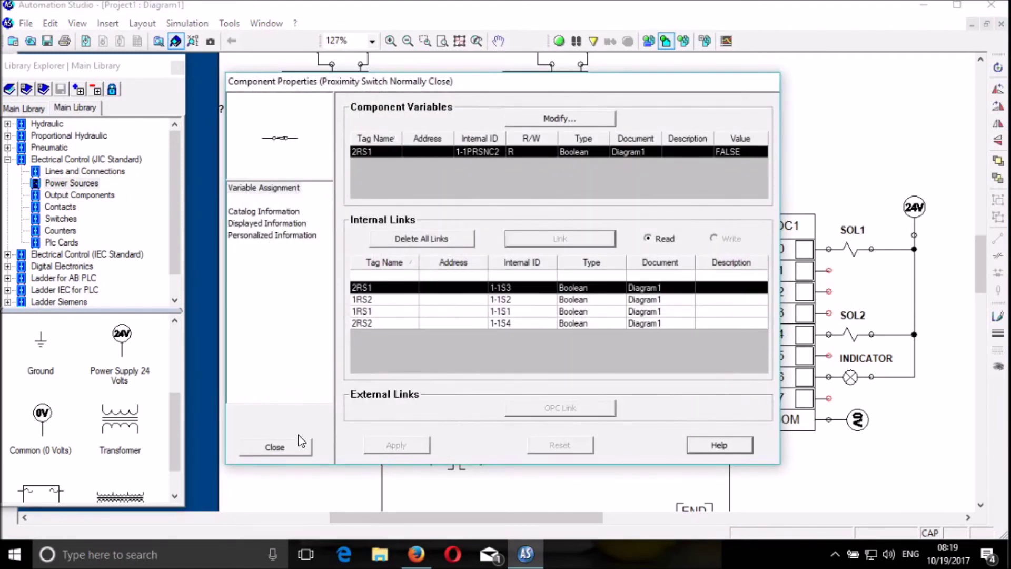
left_click(274, 446)
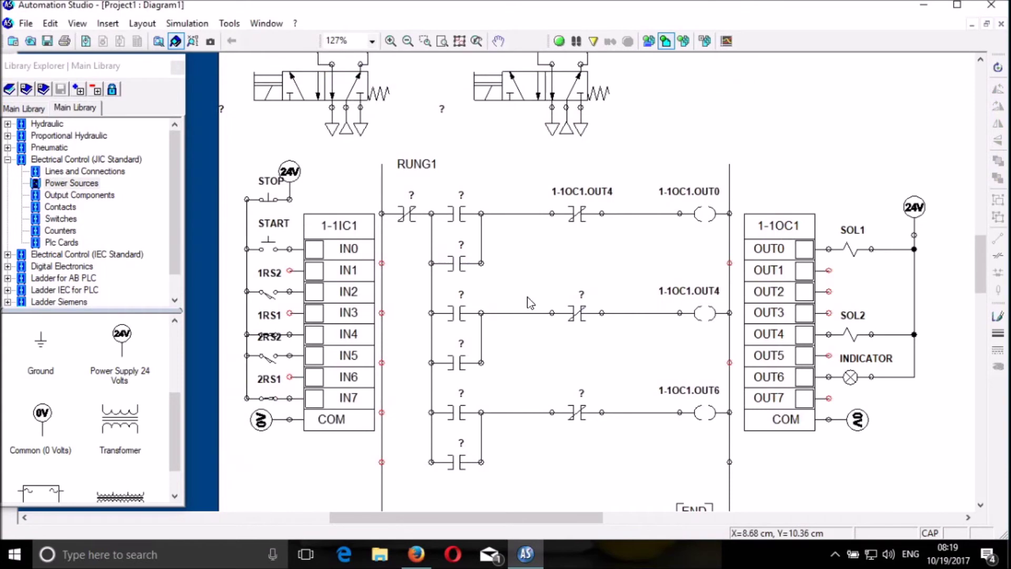
Link the normally closed contact at the start of the first rung to the STOP pushbutton variable.
double_click(408, 214)
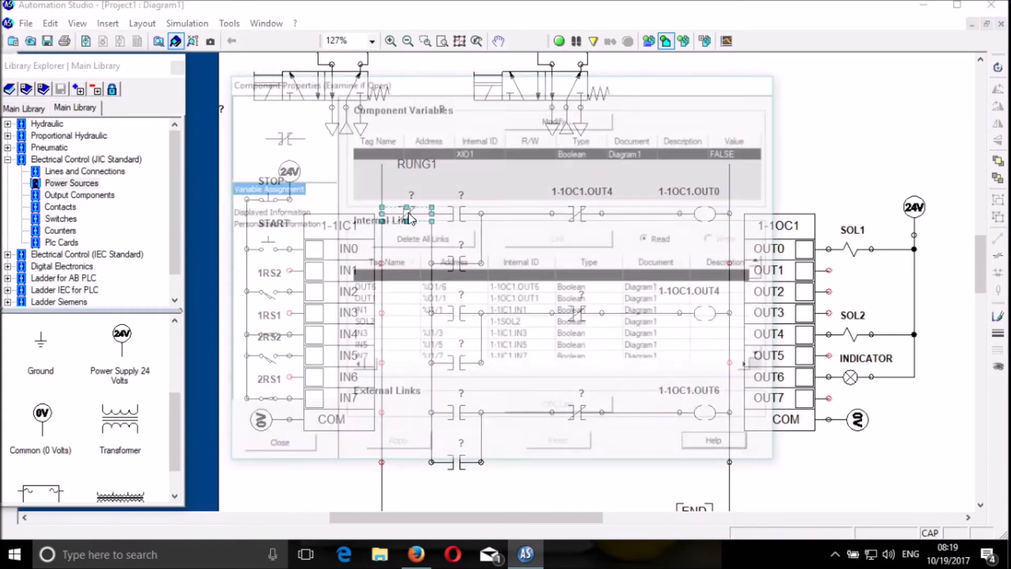
scroll(377, 349, "down", 5)
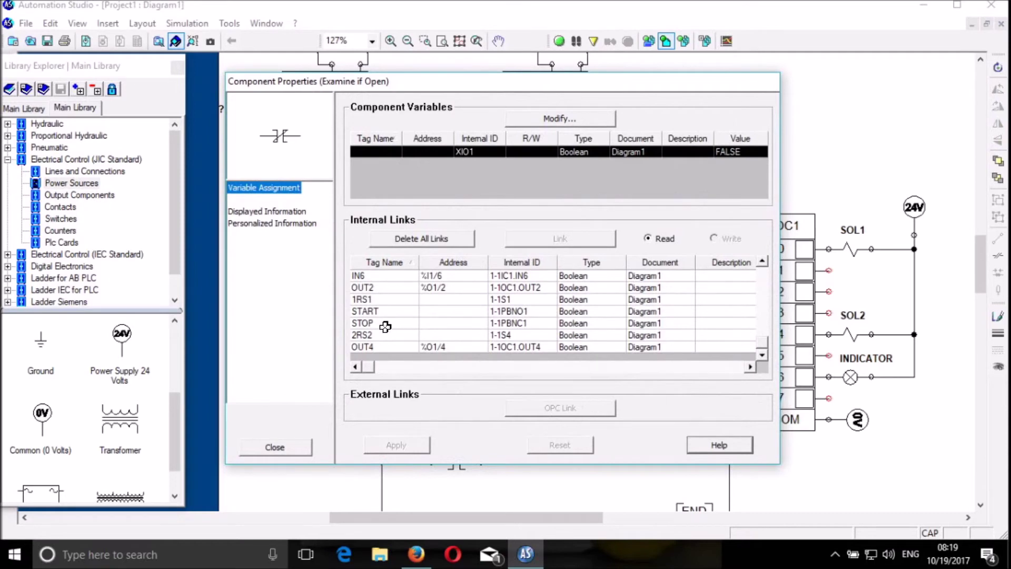
left_click(386, 323)
left_click(539, 233)
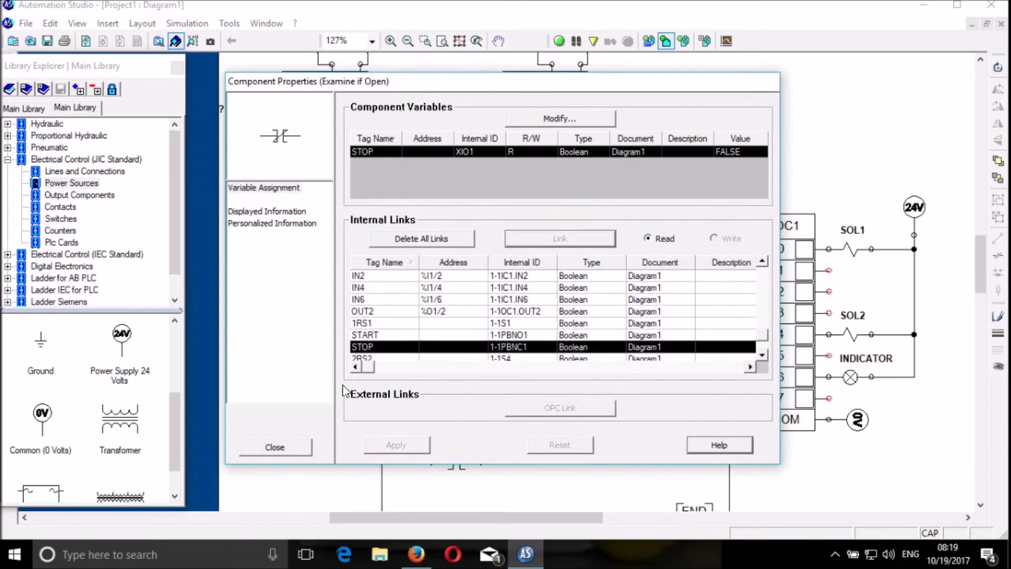
left_click(274, 447)
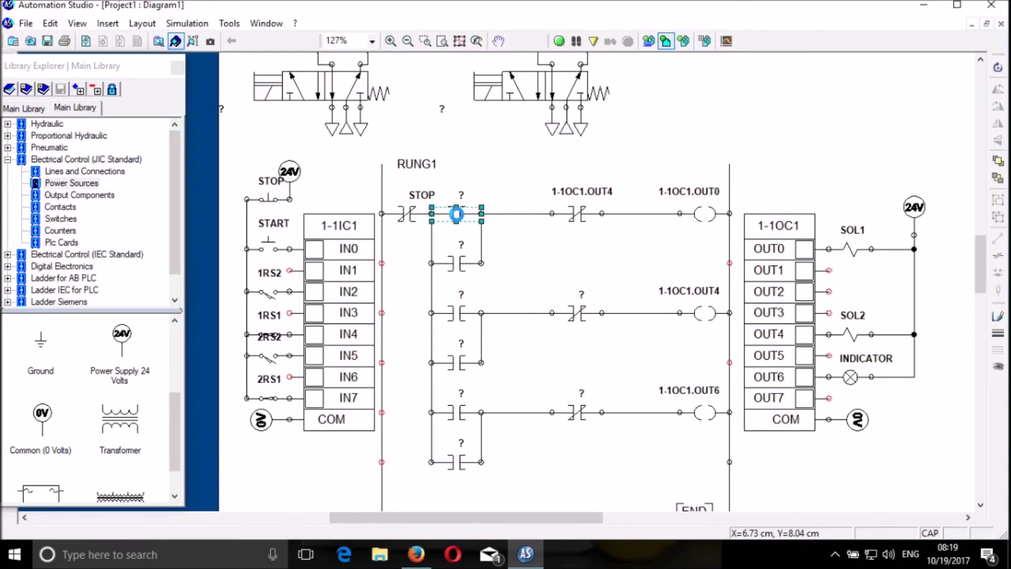
Link the upper normally open contact of the first rung to the START pushbutton variable.
double_click(455, 213)
scroll(394, 350, "down", 3)
left_click(413, 347)
left_click(527, 239)
left_click(274, 447)
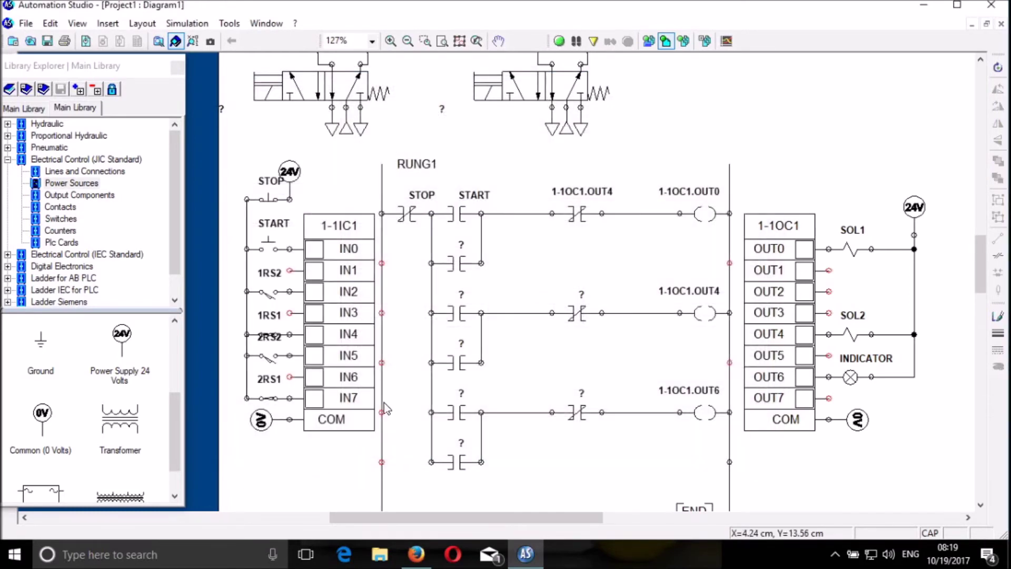
Link the lower parallel normally open contact of the first rung to output OUT6 and centre its label above the contact.
double_click(455, 264)
scroll(436, 334, "up", 5)
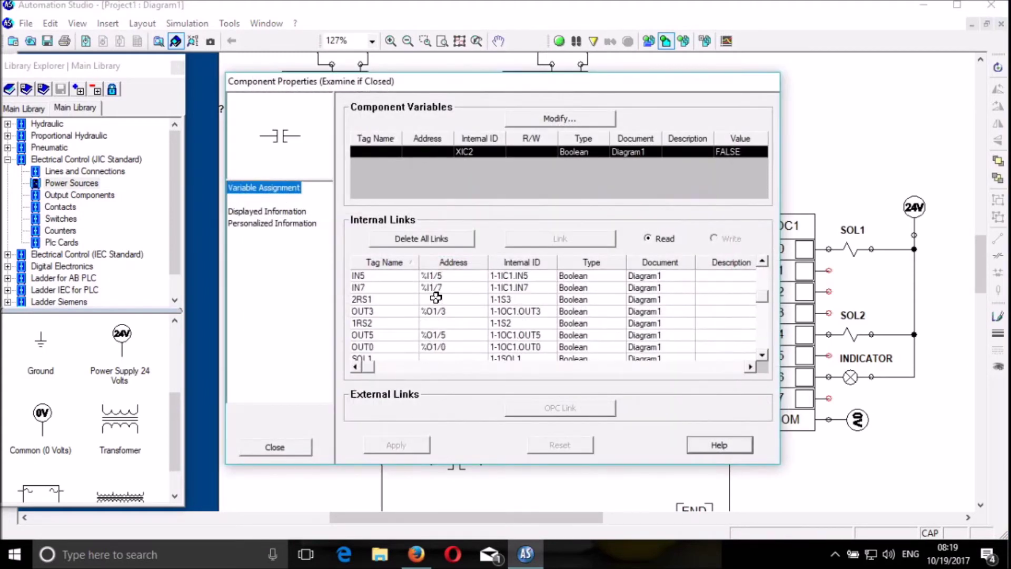
left_click(398, 288)
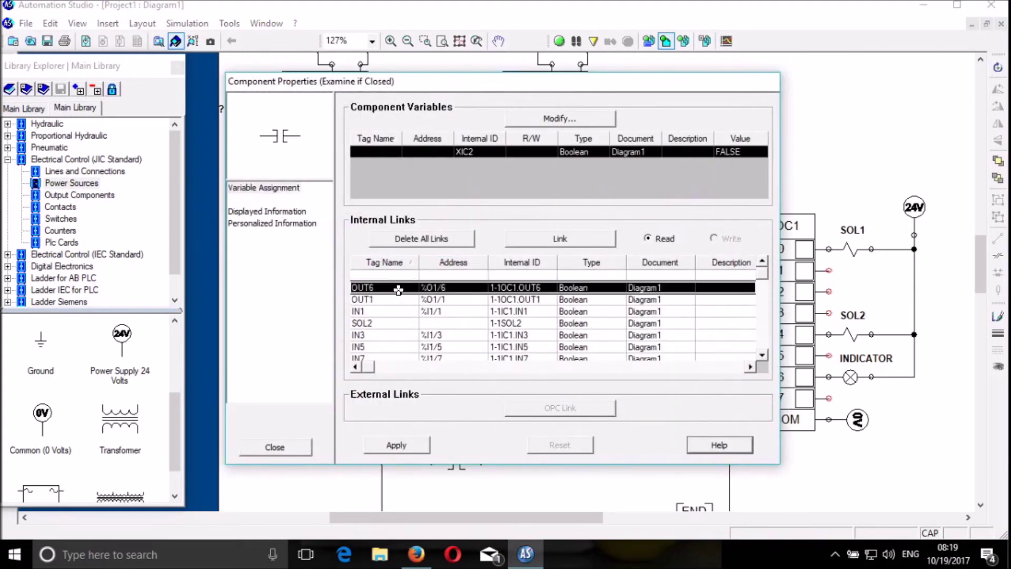
left_click(546, 243)
left_click(291, 450)
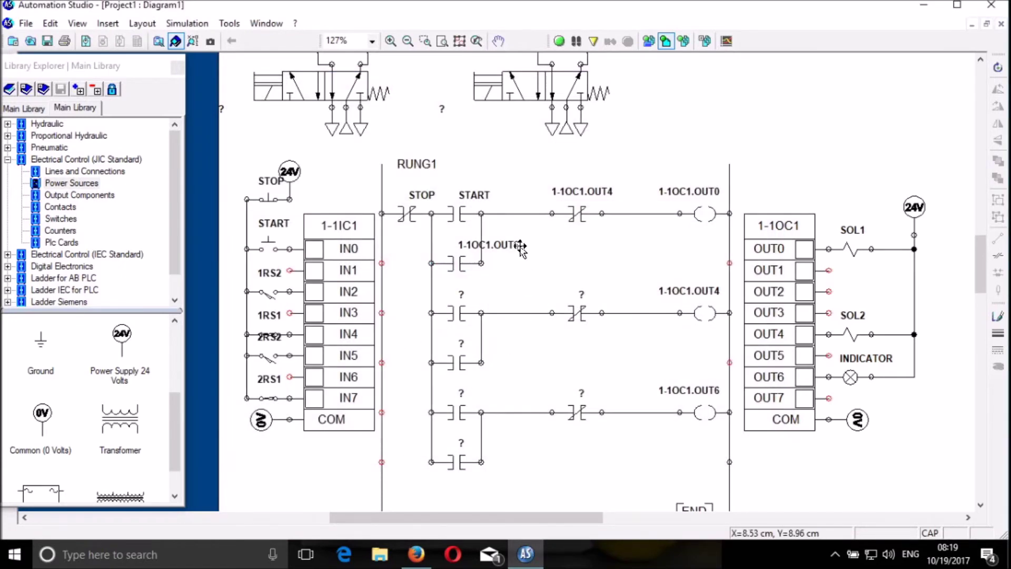
mouse_move(469, 247)
left_mouse_down()
mouse_move(490, 250)
mouse_move(461, 247)
left_mouse_up()
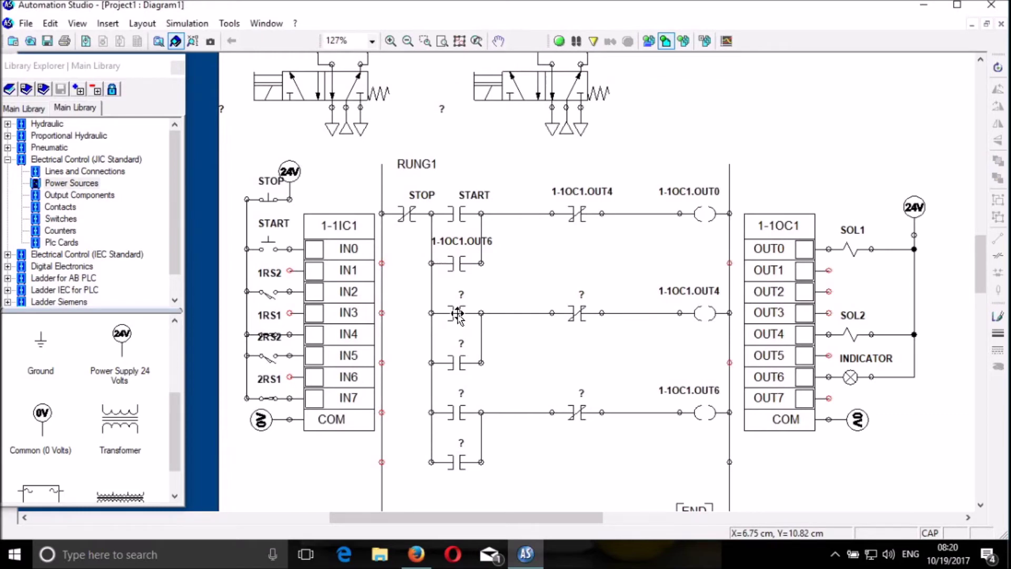
Link the upper normally open contact of the second rung to the sensor variable 1RS2.
double_click(461, 314)
scroll(424, 338, "down", 5)
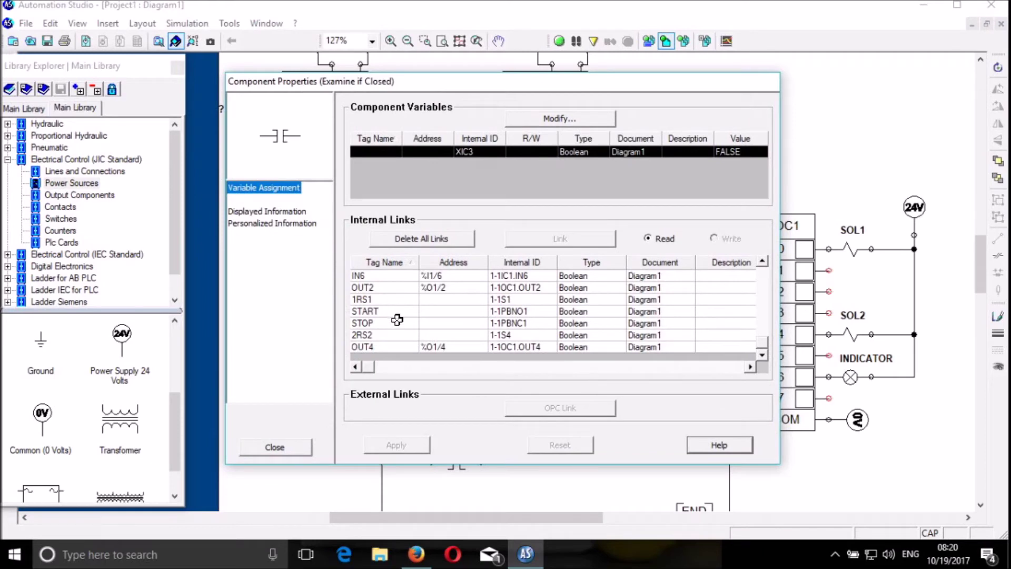
scroll(402, 336, "up", 1)
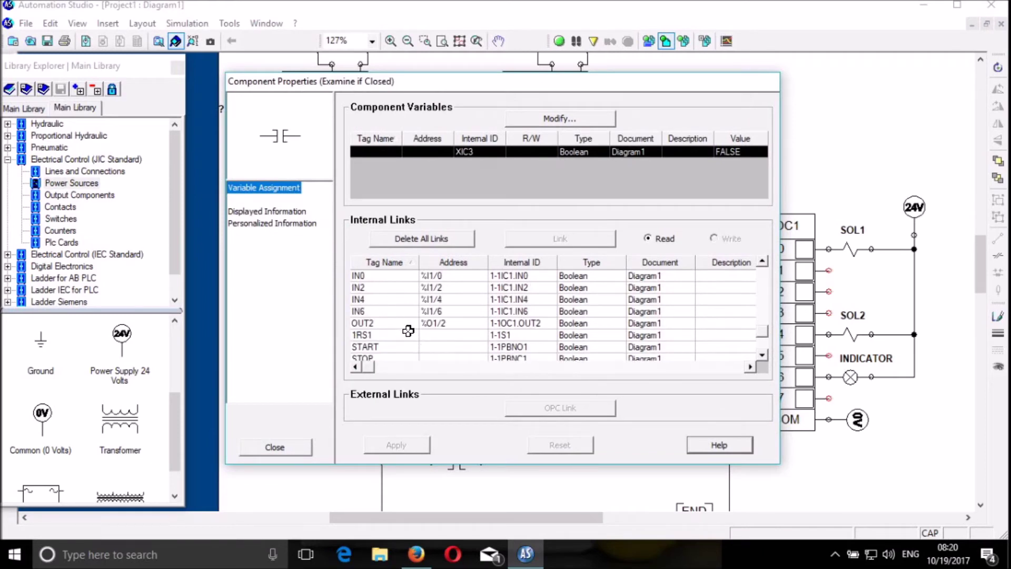
scroll(408, 331, "up", 1)
scroll(408, 331, "up", 2)
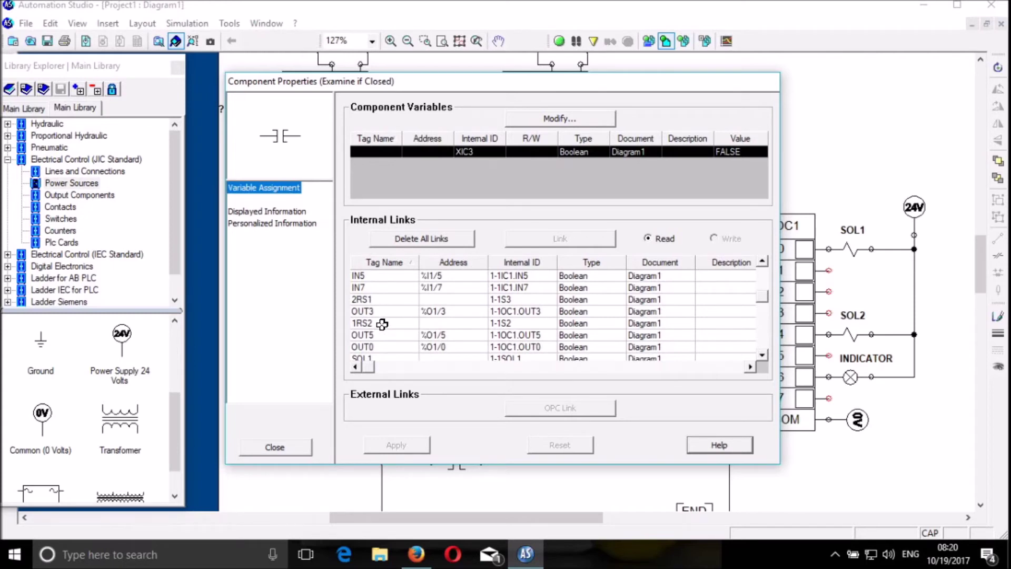
left_click(395, 323)
left_click(545, 242)
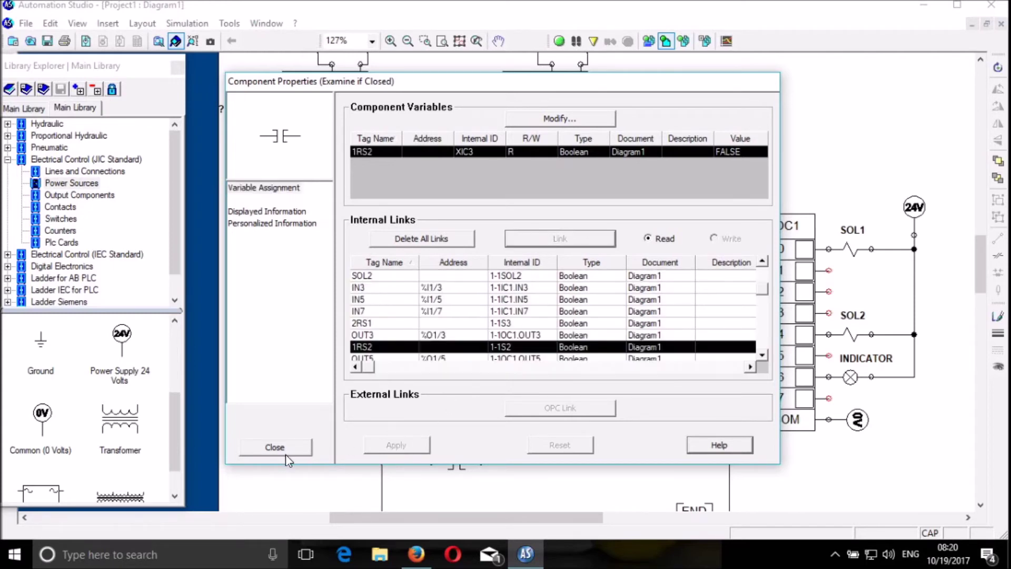
left_click(274, 446)
Link the normally closed contact of the second rung to the sensor variable 1RS1.
double_click(579, 313)
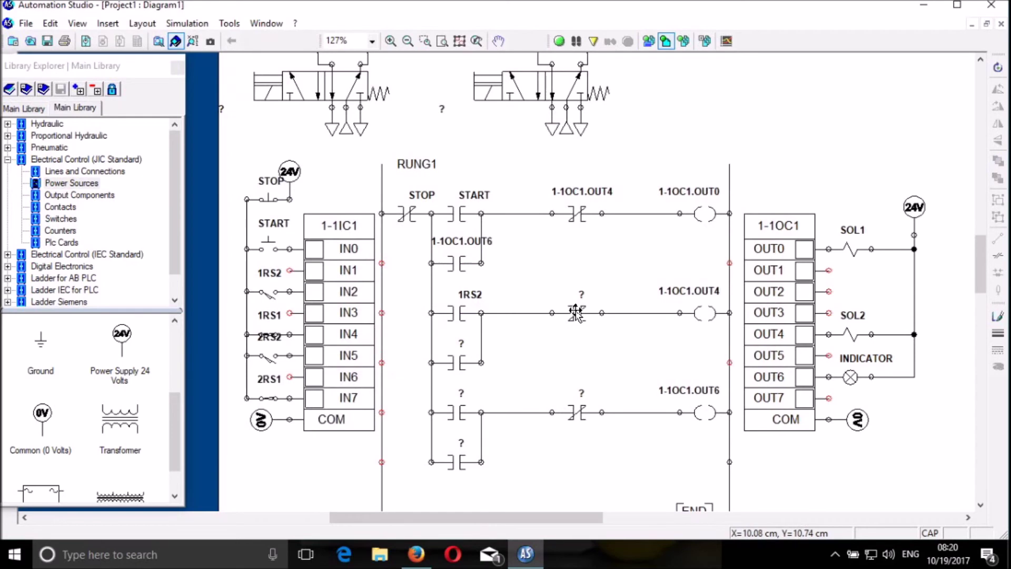
scroll(402, 337, "down", 2)
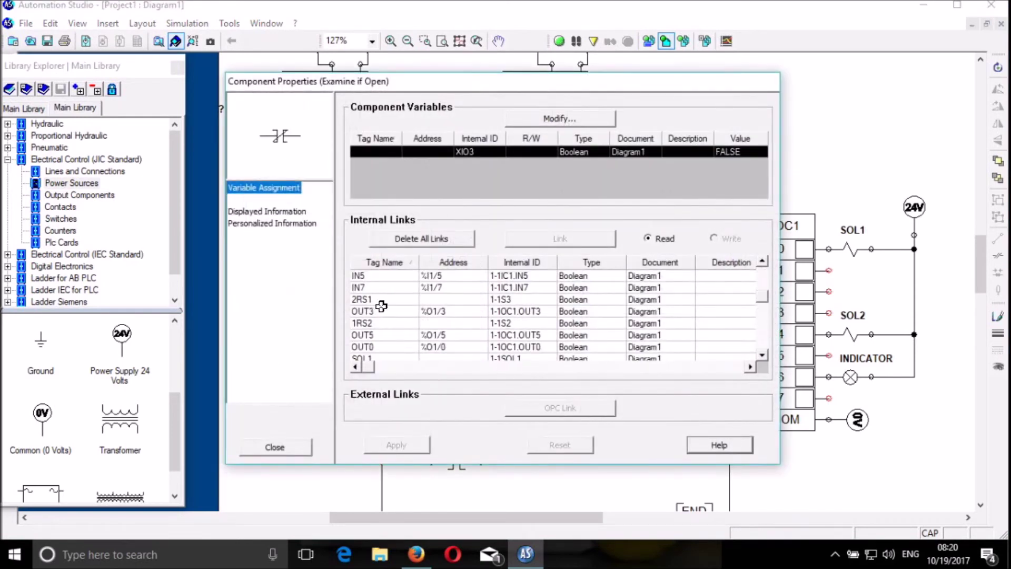
scroll(404, 330, "down", 4)
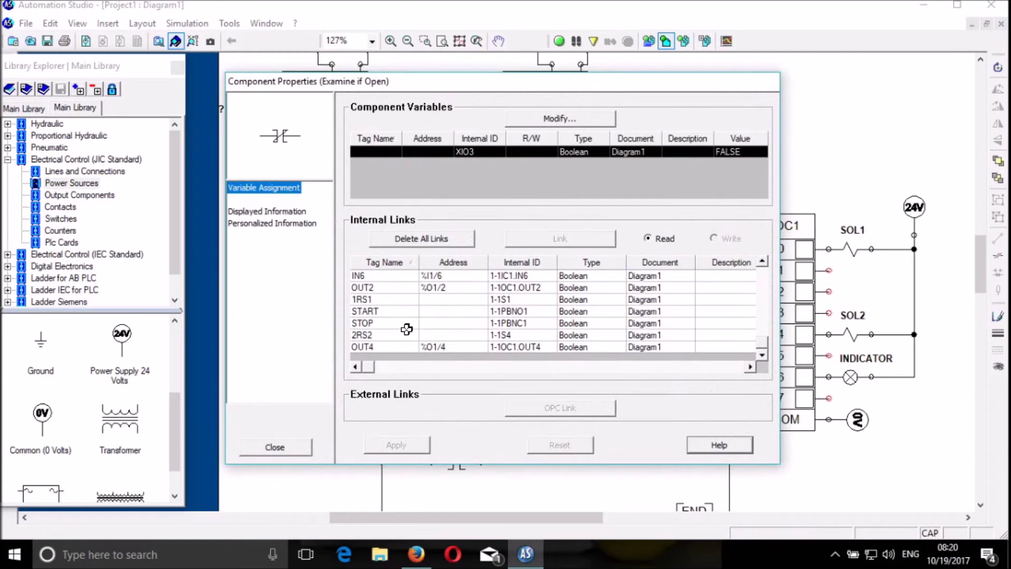
scroll(406, 329, "up", 1)
scroll(407, 329, "up", 2)
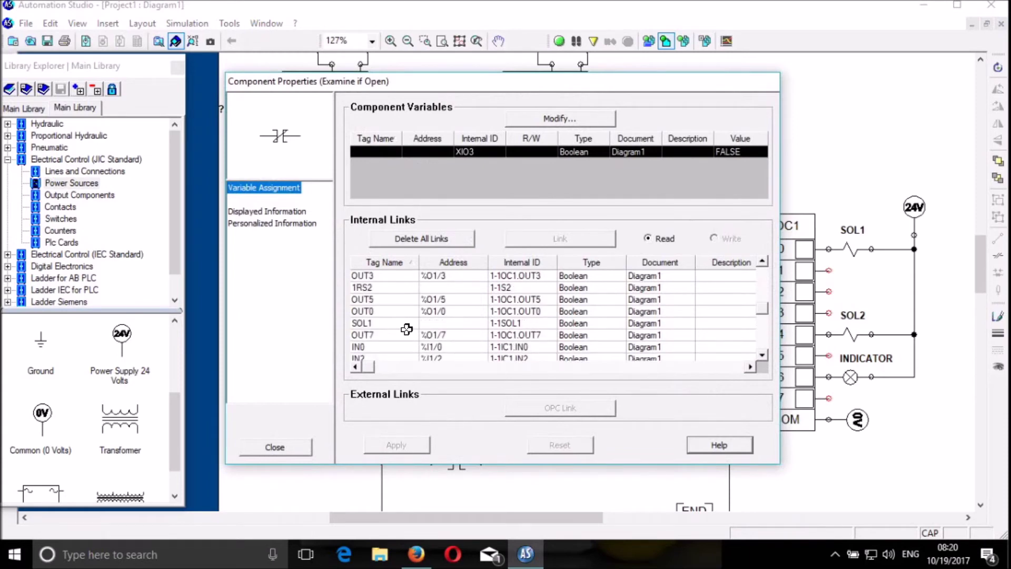
scroll(407, 329, "up", 1)
scroll(407, 329, "up", 2)
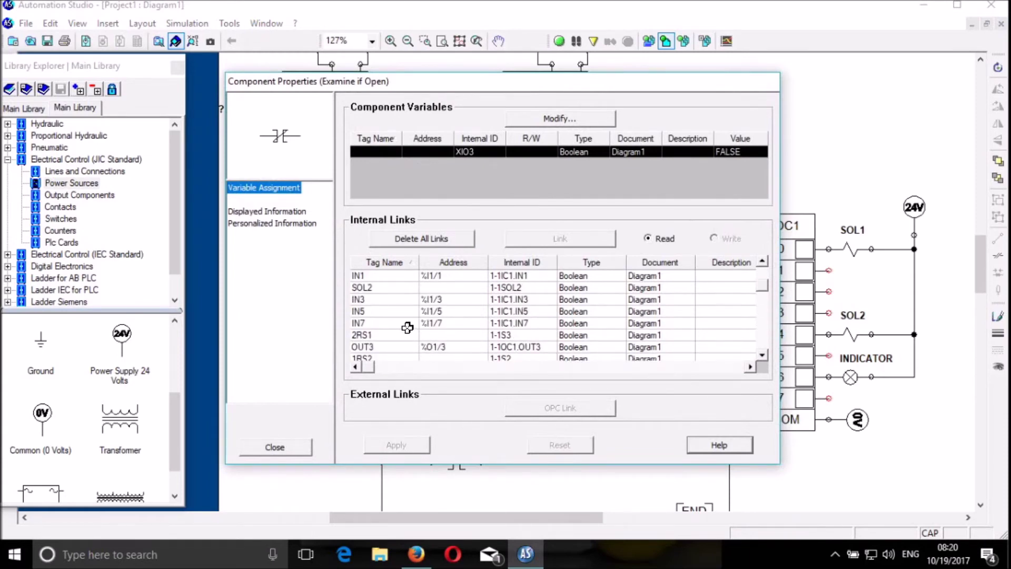
scroll(407, 328, "down", 3)
scroll(407, 327, "down", 2)
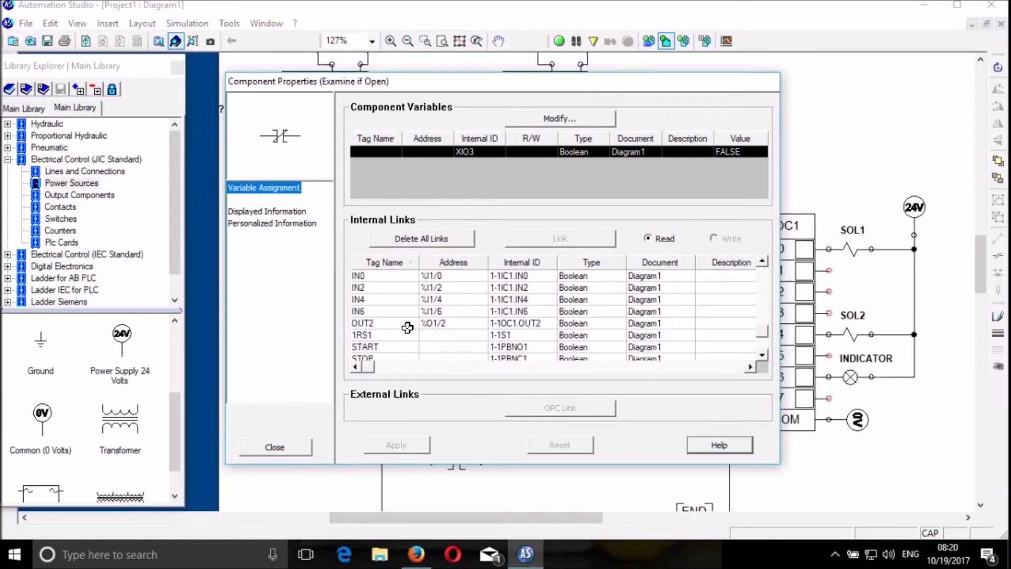
scroll(407, 327, "down", 1)
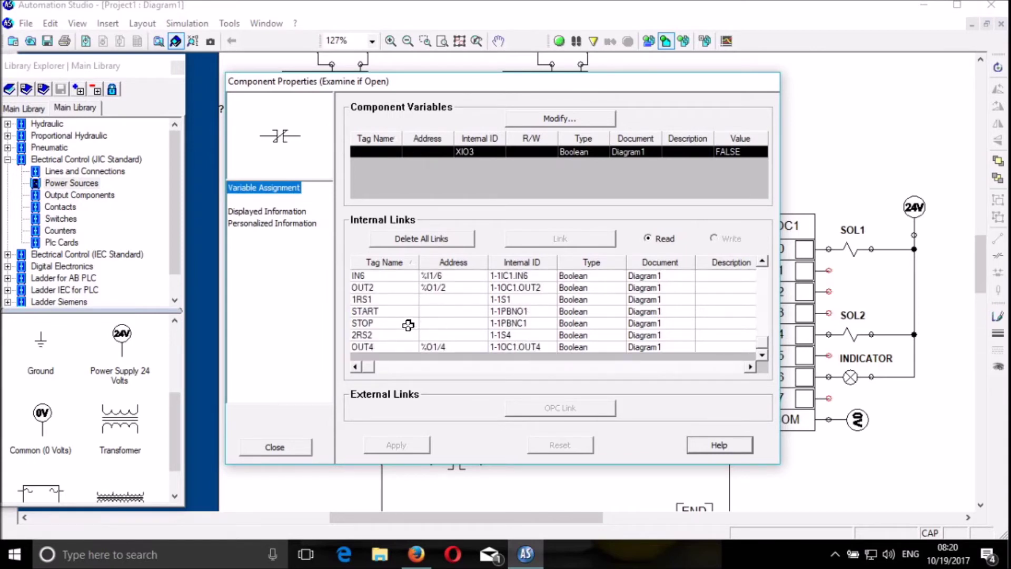
scroll(408, 324, "up", 1)
left_click(376, 335)
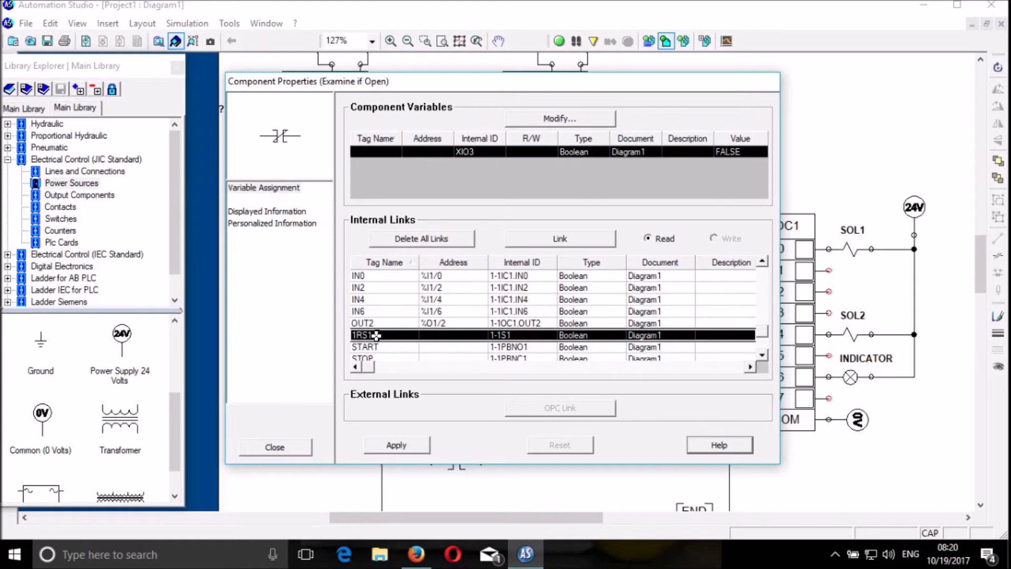
left_click(572, 244)
left_click(279, 449)
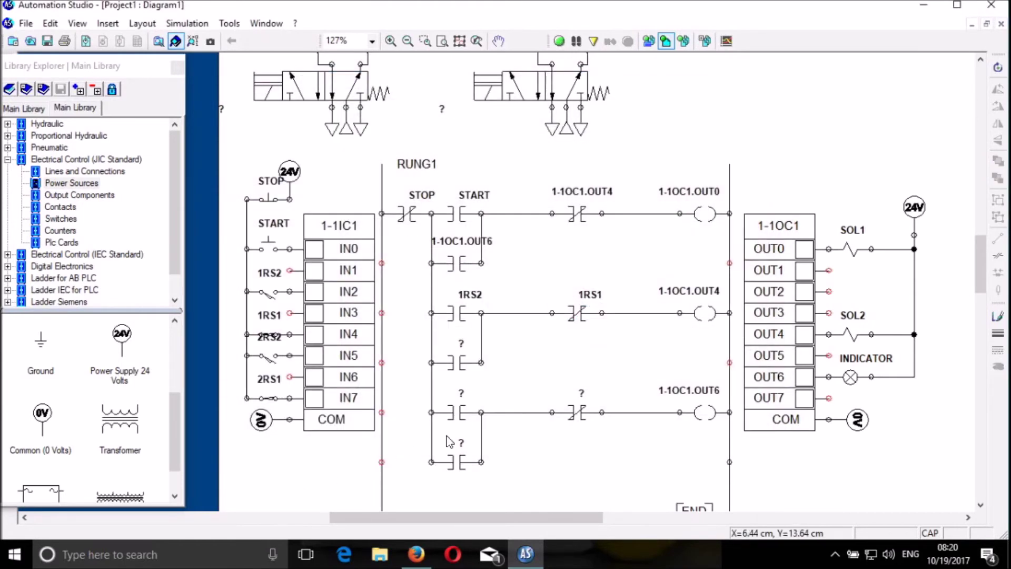
Link the lower parallel normally open contact of the second rung to the output variable OUT4.
double_click(457, 361)
scroll(401, 310, "down", 5)
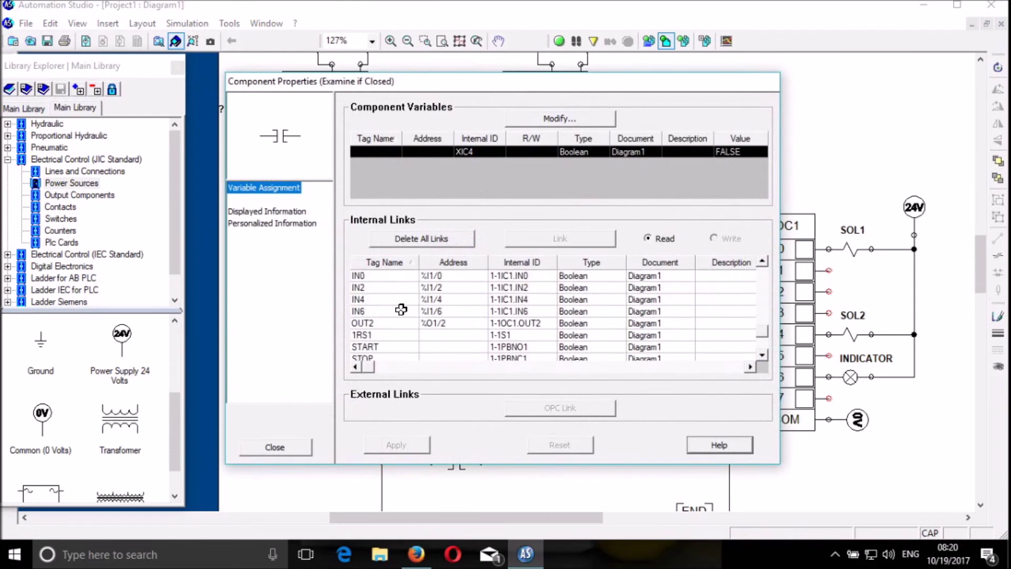
left_click(398, 347)
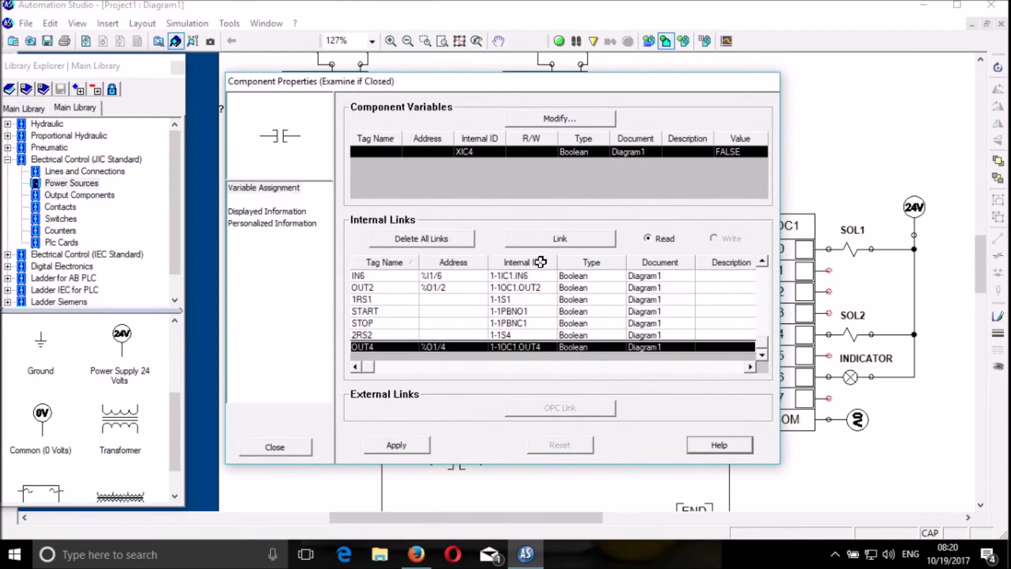
left_click(565, 239)
left_click(279, 446)
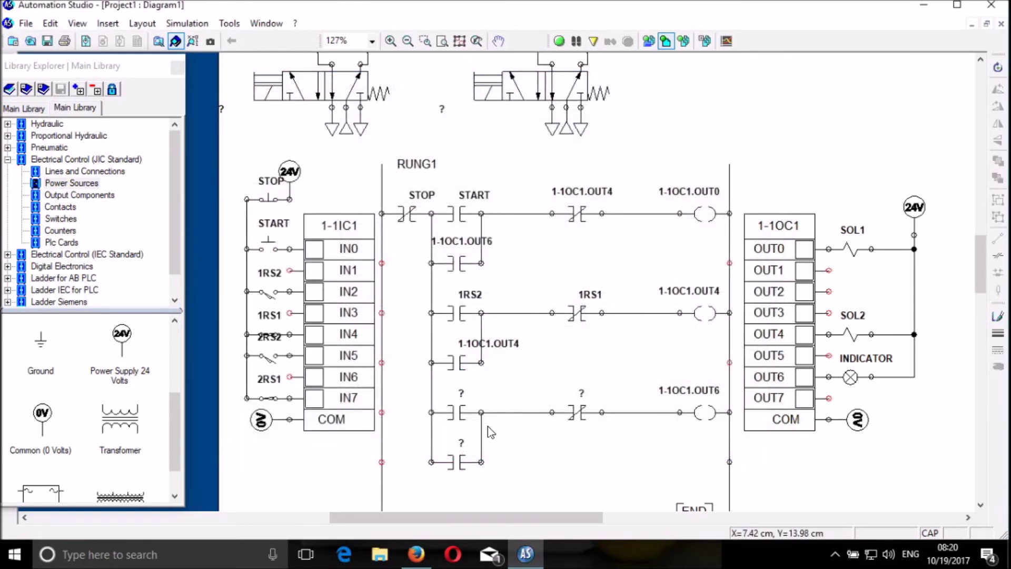
Link the upper normally open contact of the third rung to the sensor variable 2RS2.
double_click(454, 415)
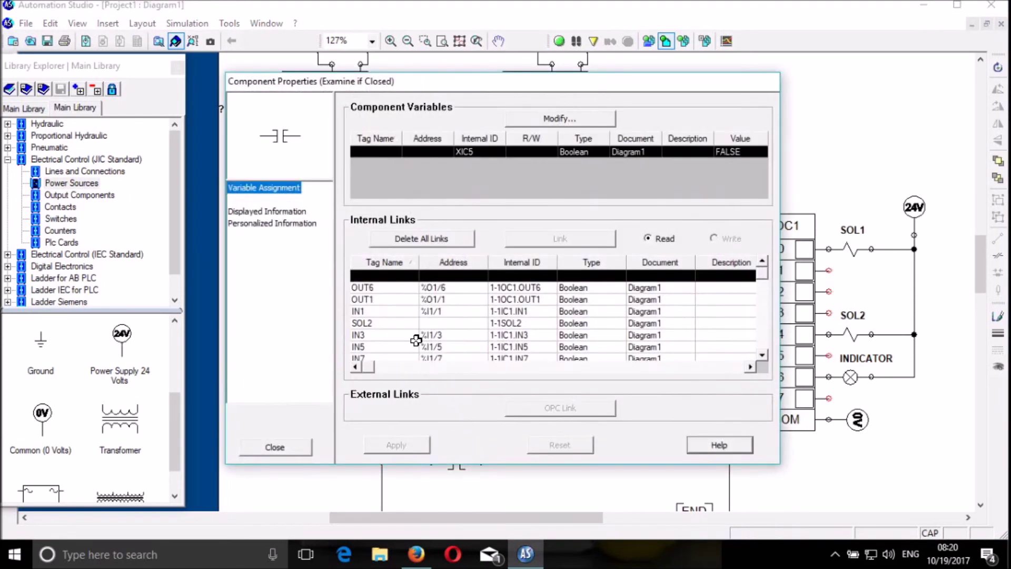
scroll(409, 335, "down", 5)
left_click(410, 336)
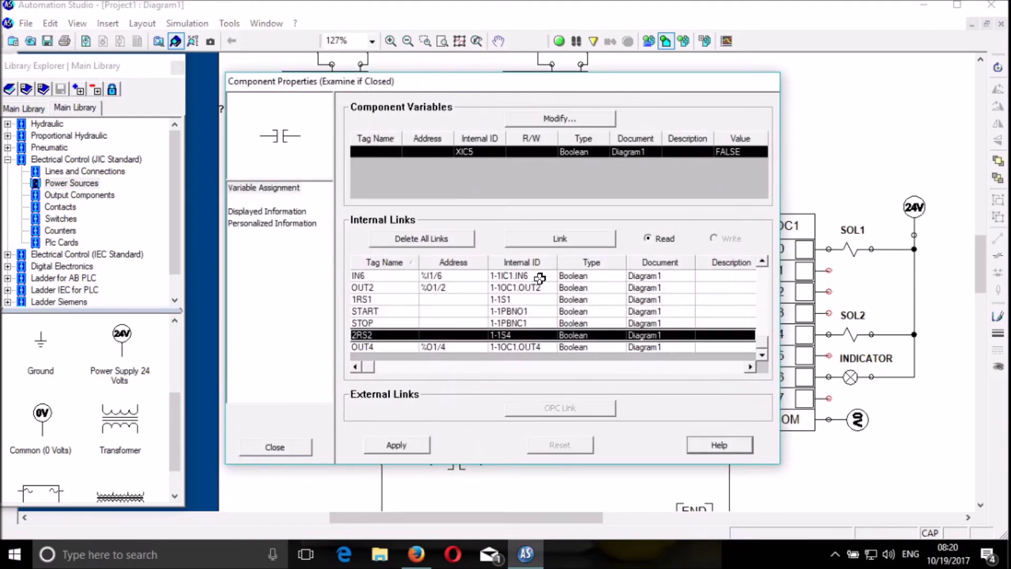
left_click(557, 240)
left_click(289, 447)
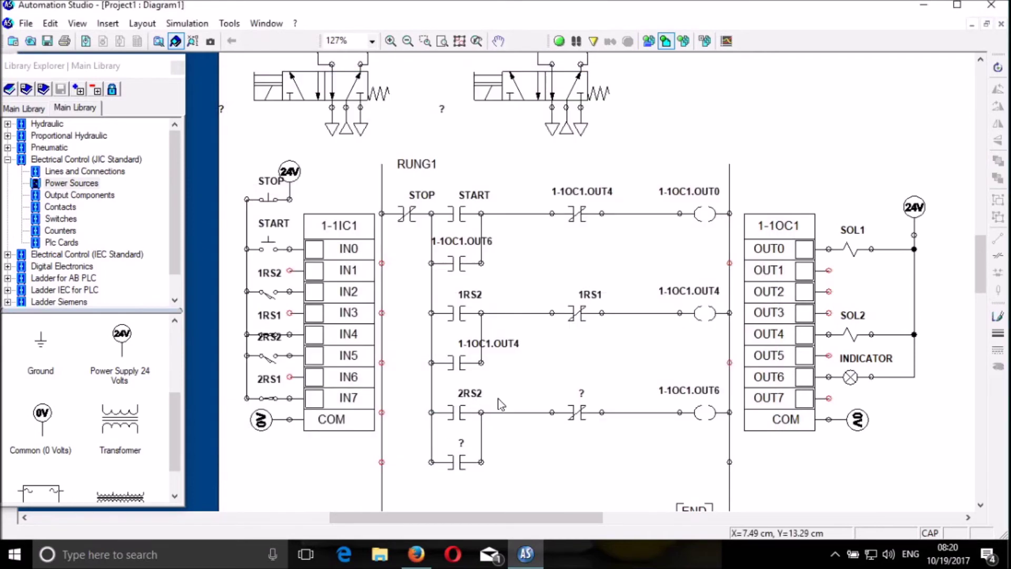
Link the normally closed contact of the third rung to the sensor variable 2RS1.
double_click(577, 412)
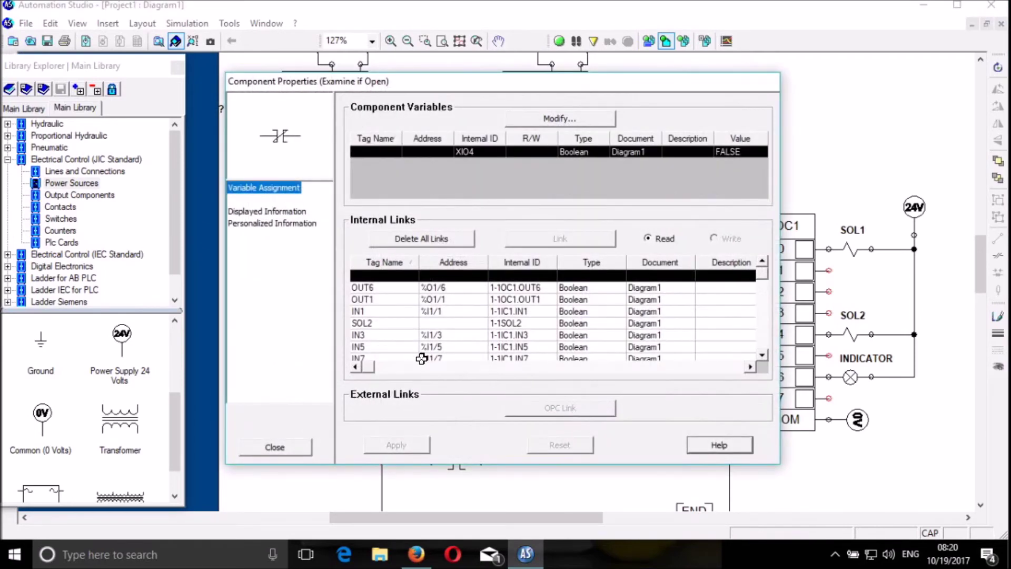
scroll(436, 341, "down", 1)
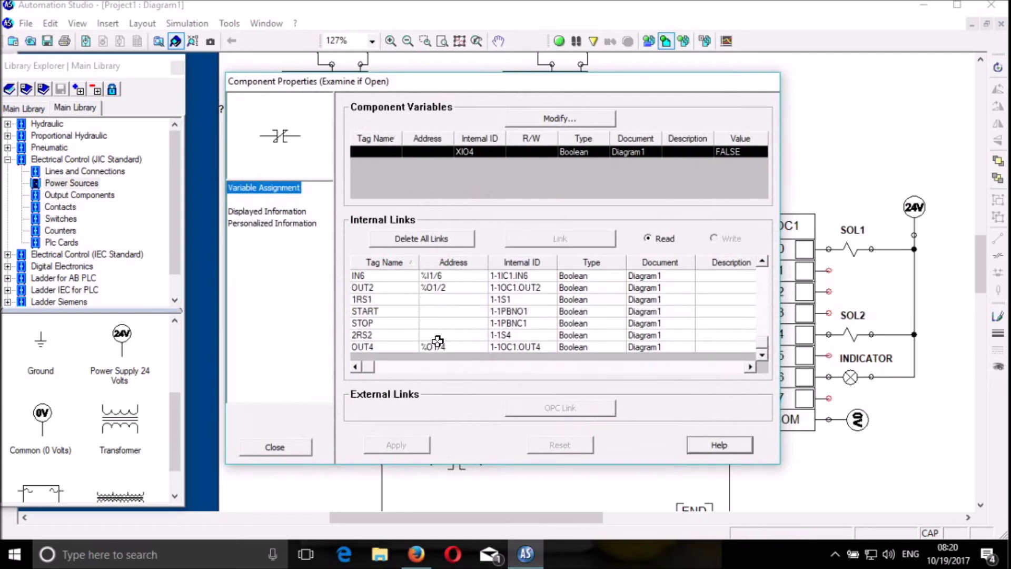
scroll(405, 322, "up", 1)
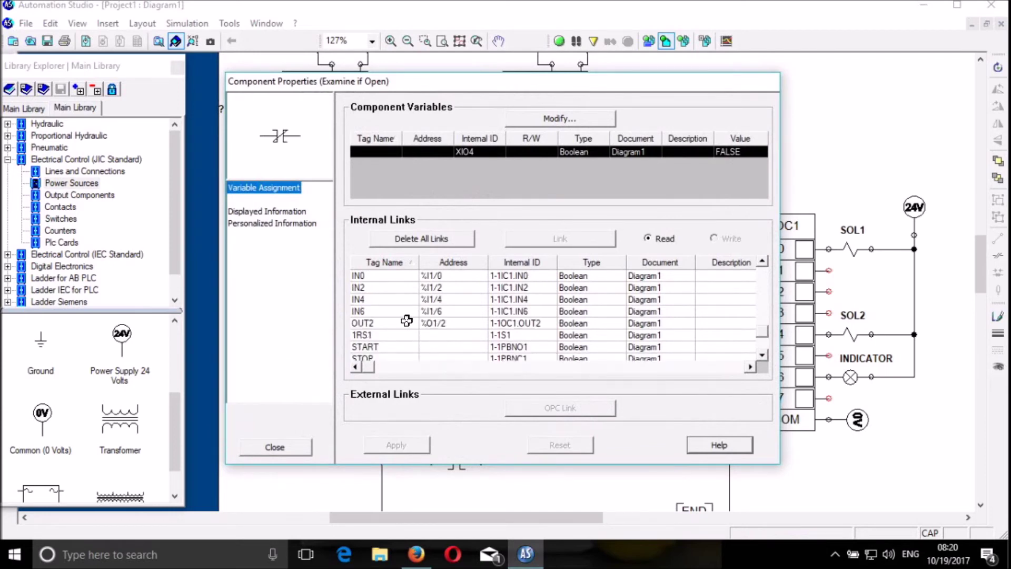
scroll(406, 320, "up", 1)
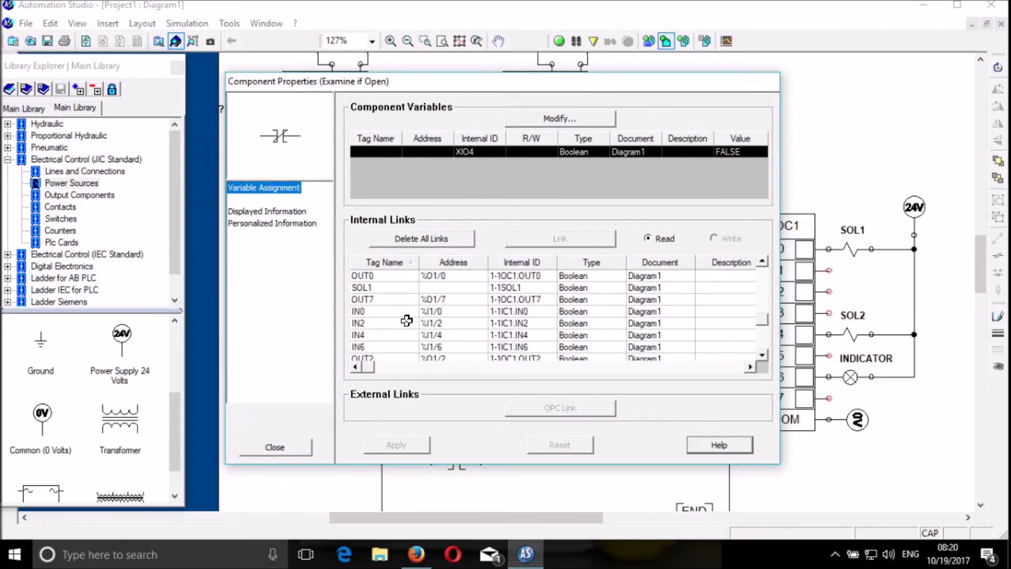
scroll(406, 321, "up", 2)
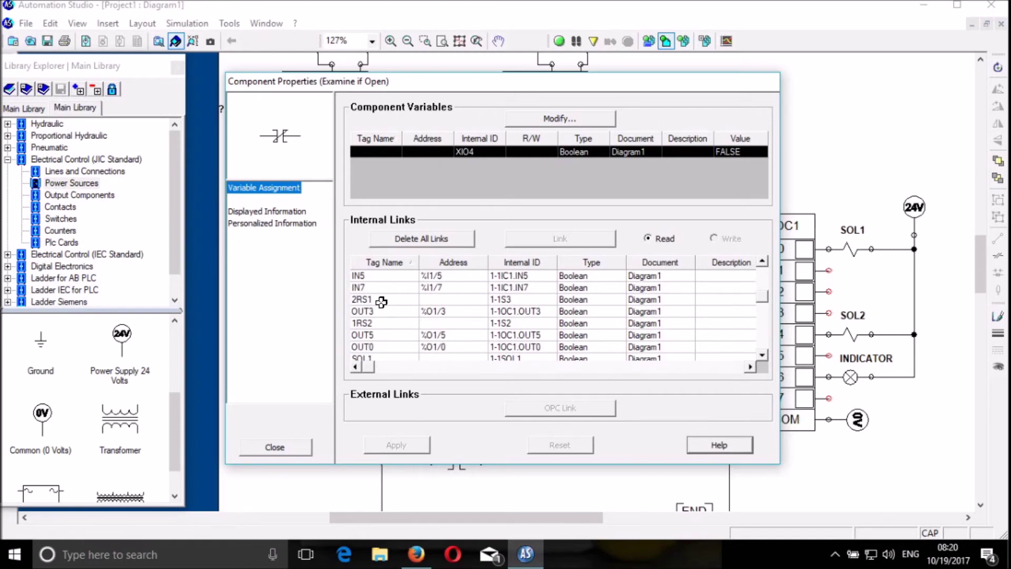
left_click(403, 297)
left_click(568, 242)
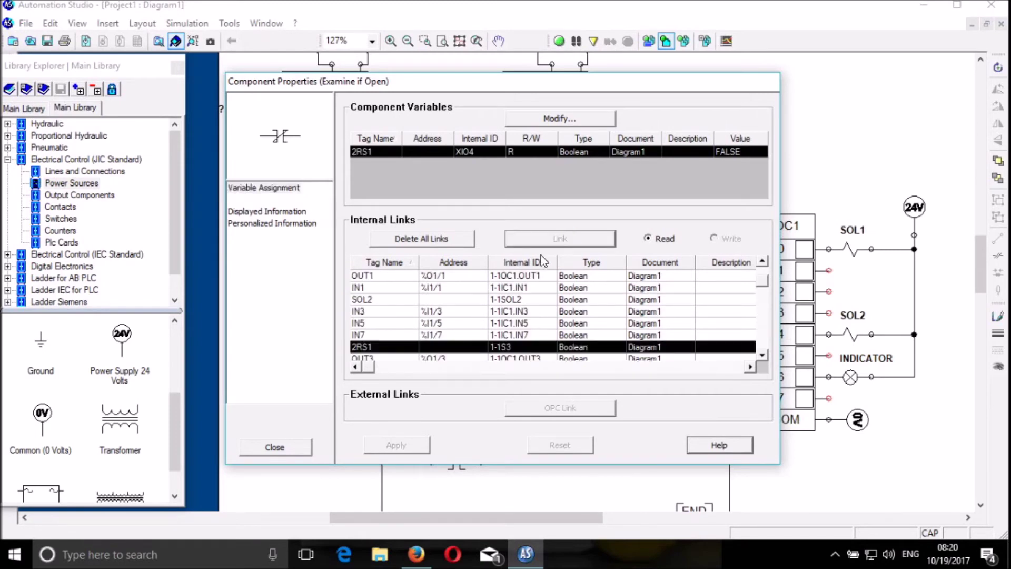
left_click(275, 447)
Link the lower parallel normally open contact of the third rung to the output variable OUT6.
double_click(457, 462)
left_click(435, 288)
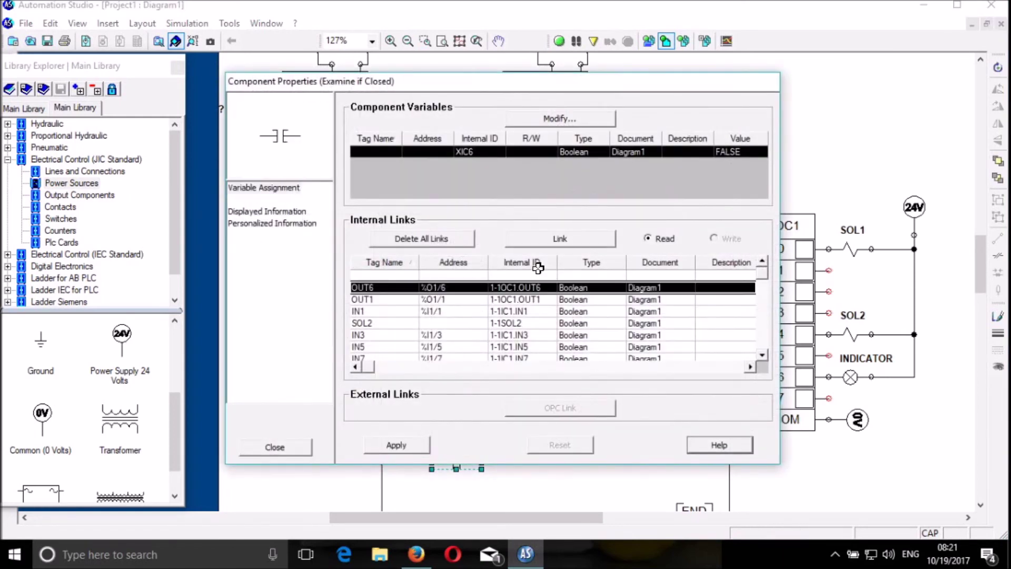
left_click(599, 239)
left_click(275, 446)
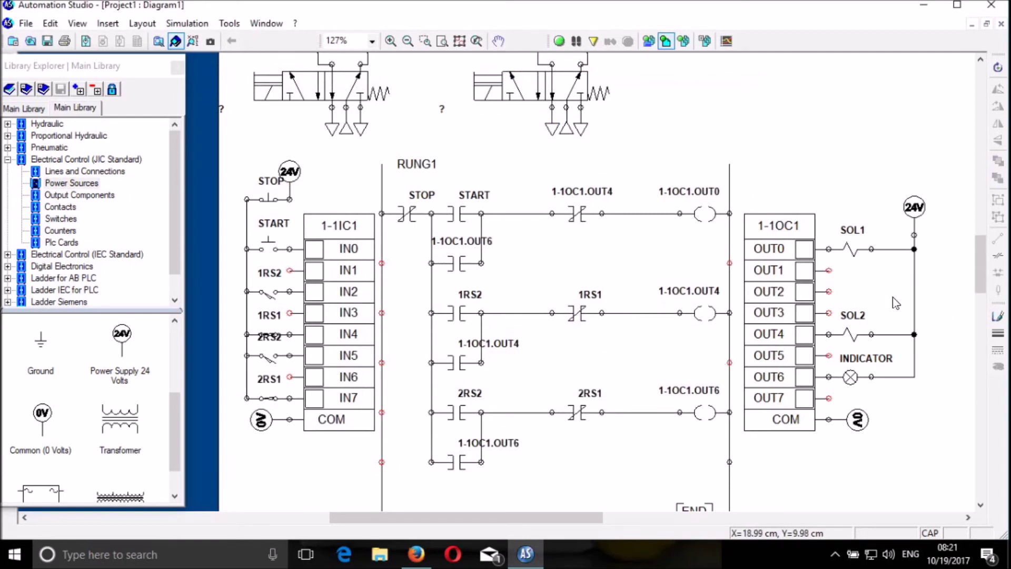
Link the solenoid of the first cylinder's 5/2-way valve to the variable SOL1.
scroll(900, 377, "down", 1)
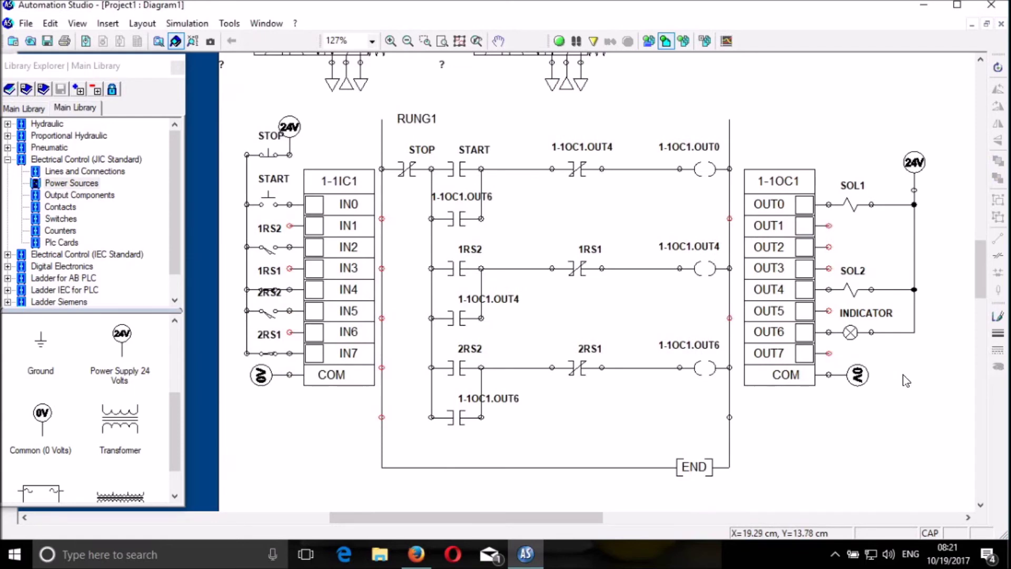
scroll(898, 392, "up", 3)
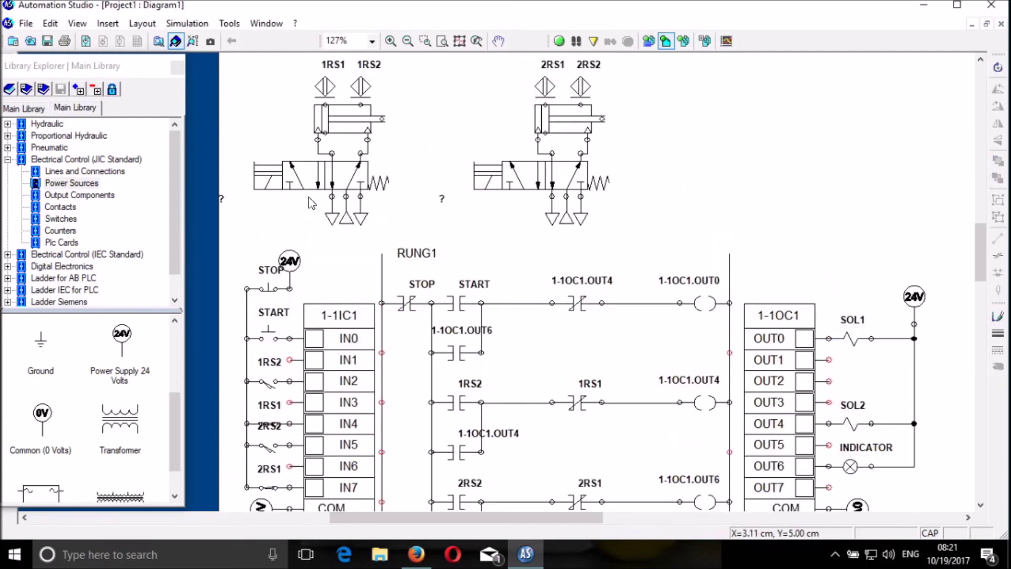
double_click(269, 186)
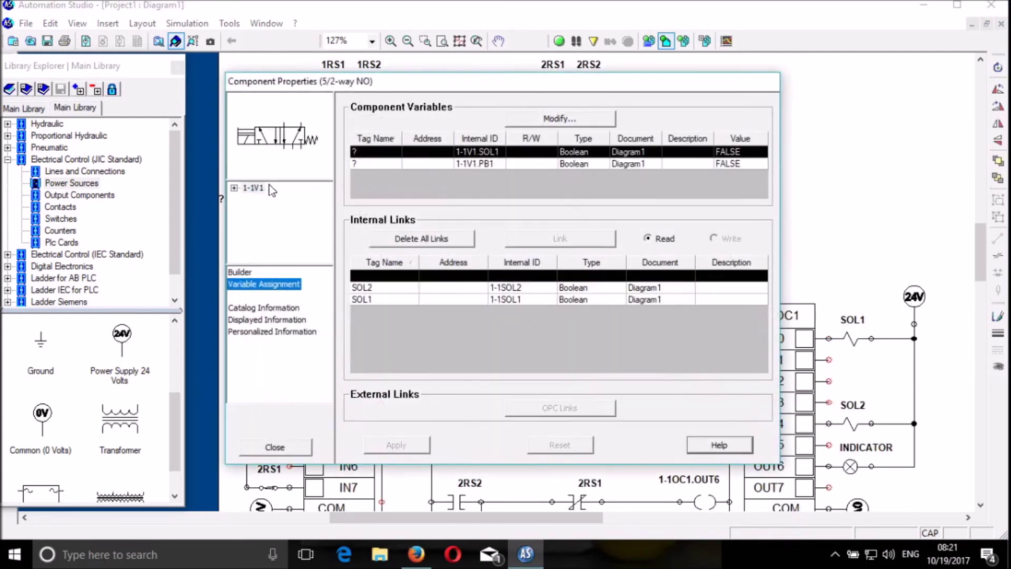
left_click(402, 301)
left_click(561, 240)
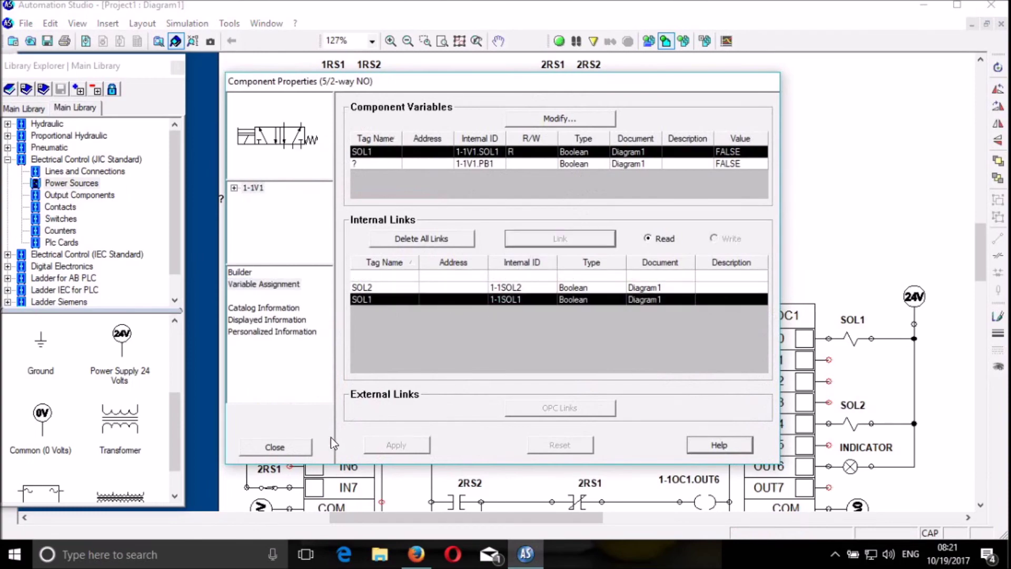
Link the solenoid of the second cylinder's 5/2-way valve to the variable SOL2.
left_click(292, 453)
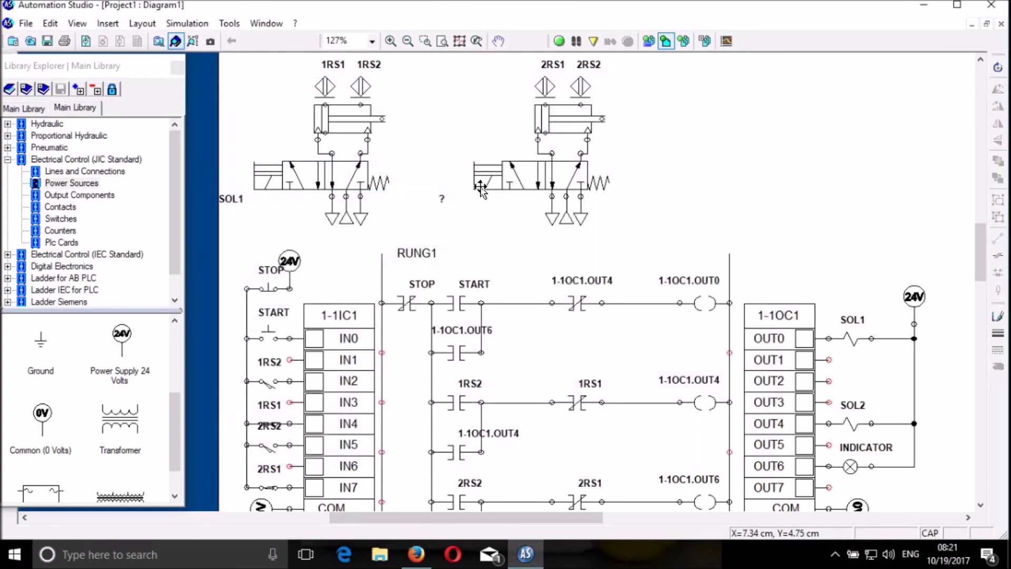
left_click(484, 190)
double_click(485, 190)
left_click(399, 287)
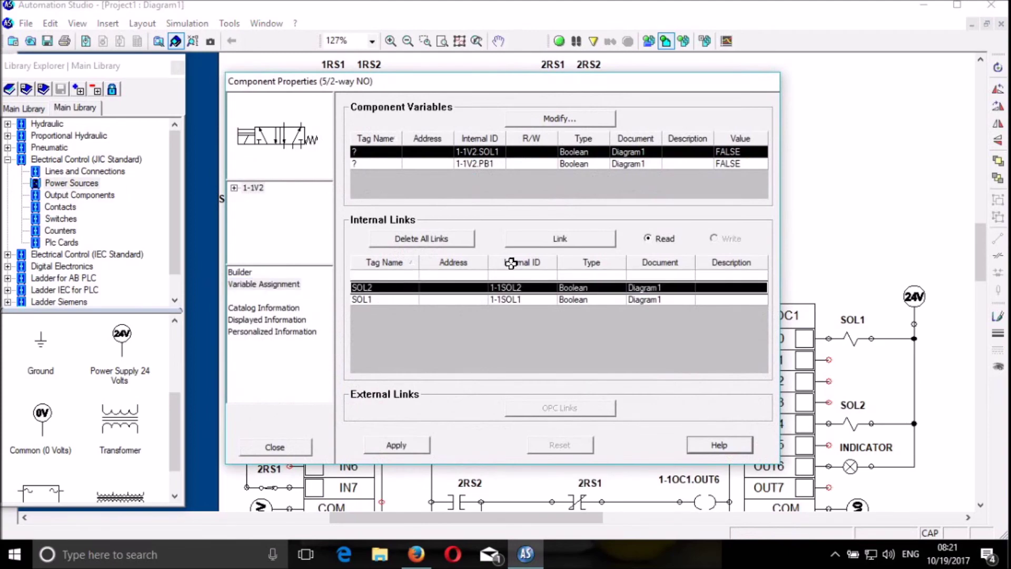
left_click(551, 244)
left_click(283, 450)
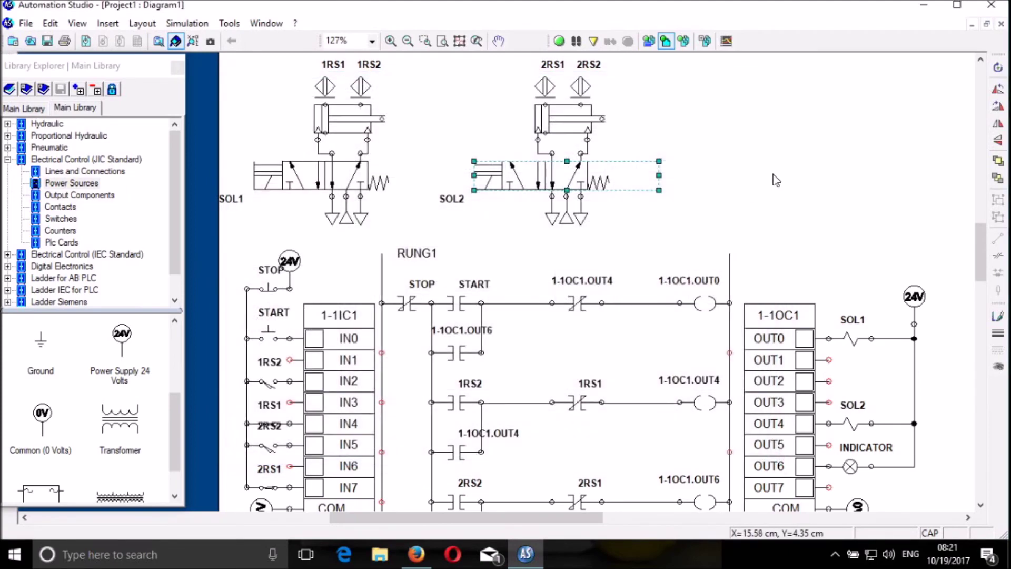
Select the entire circuit and nudge it slightly to the right on the page.
scroll(783, 179, "down", 4)
scroll(785, 174, "up", 2)
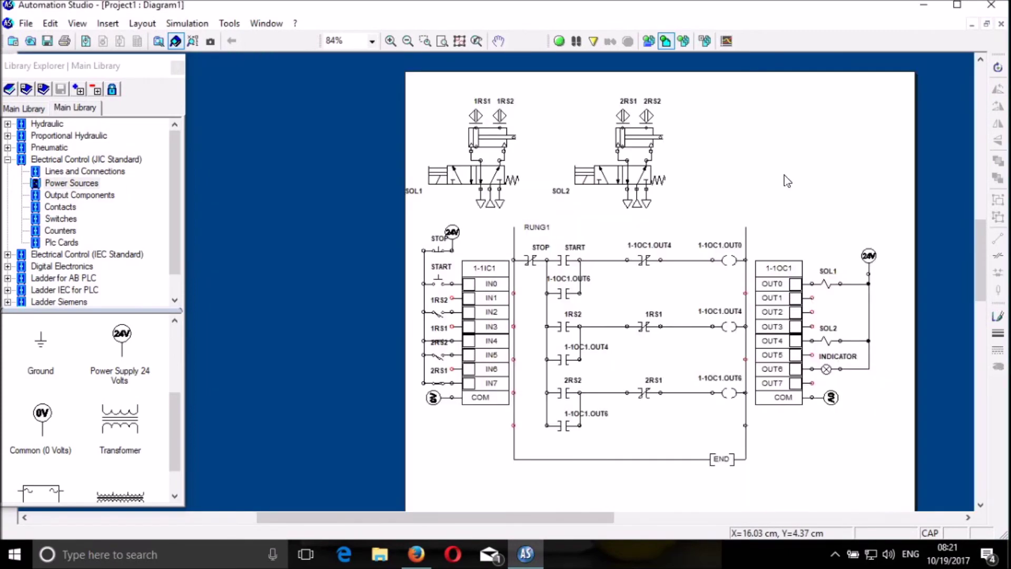
mouse_move(877, 483)
left_mouse_down()
mouse_move(637, 442)
mouse_move(250, 108)
mouse_move(245, 75)
left_mouse_up()
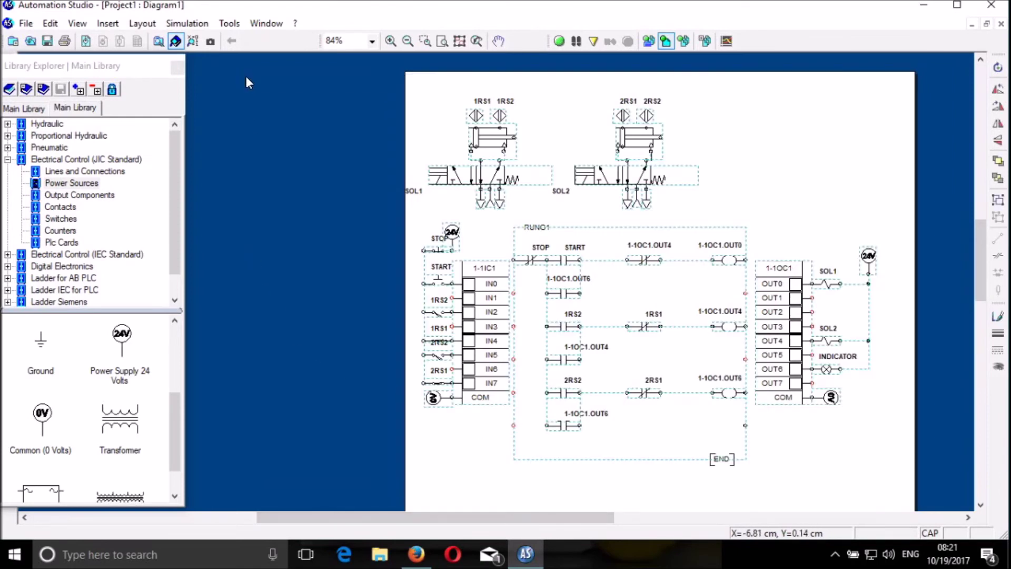
key("Right")
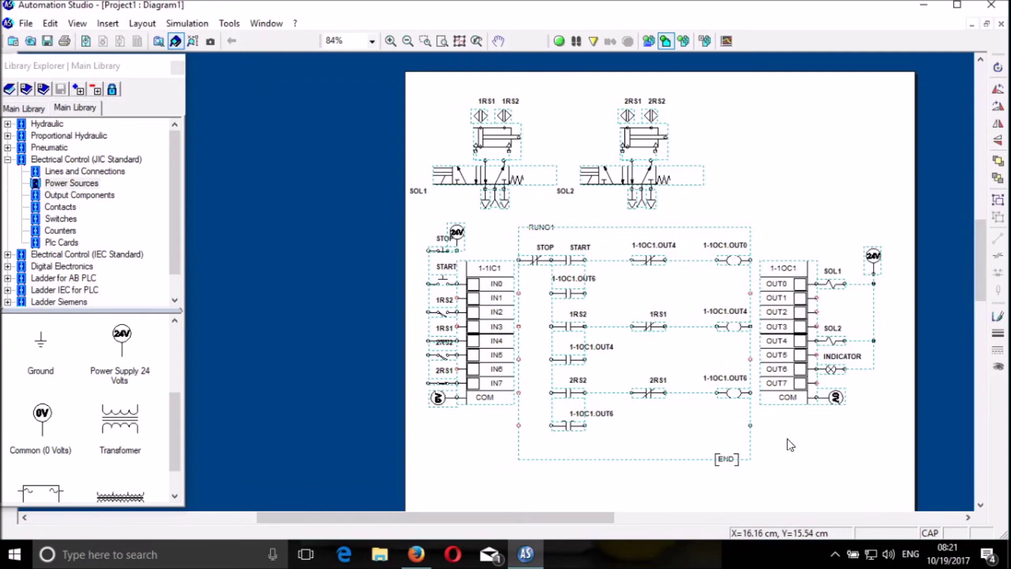
left_click(686, 487)
left_click_drag(592, 519, 627, 518)
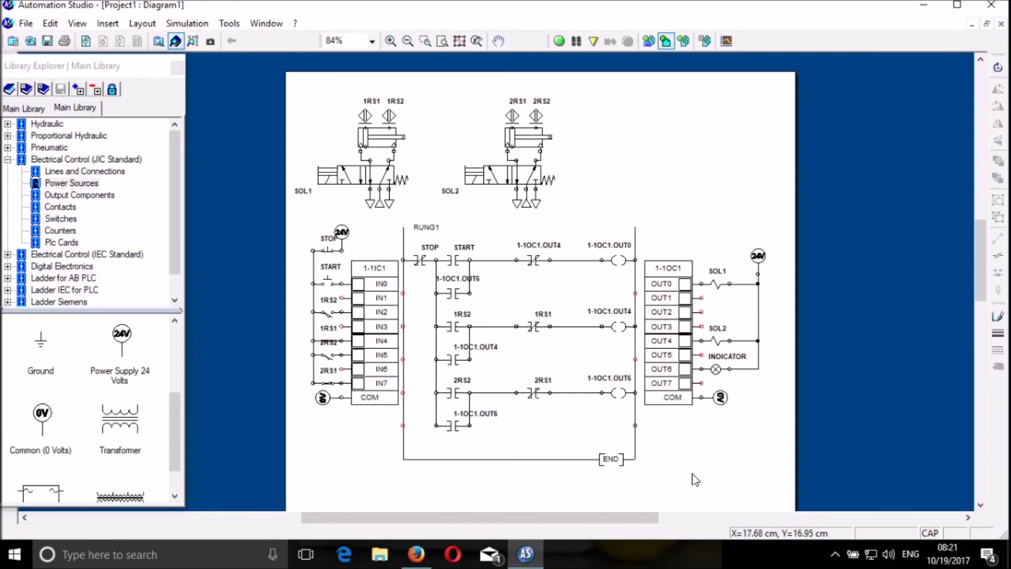
Start the simulation, dismiss the connector test messages and actuate the START pushbutton.
left_click(558, 42)
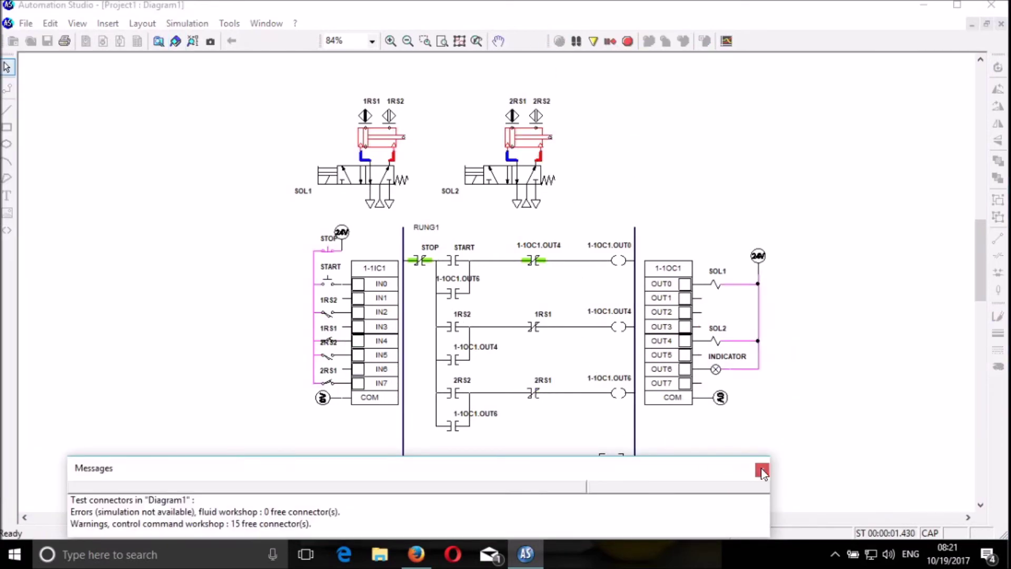
left_click(762, 470)
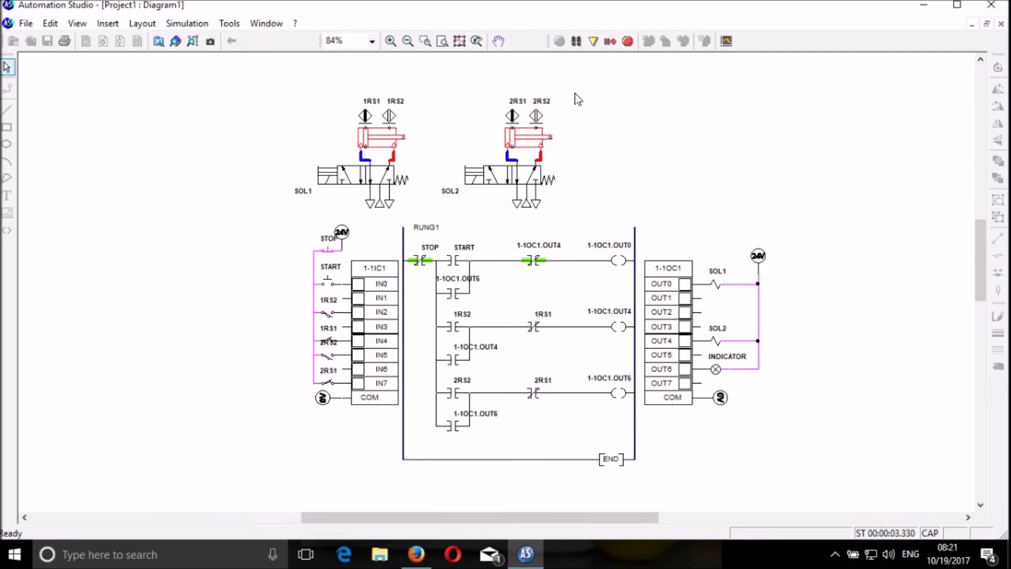
left_click(330, 286)
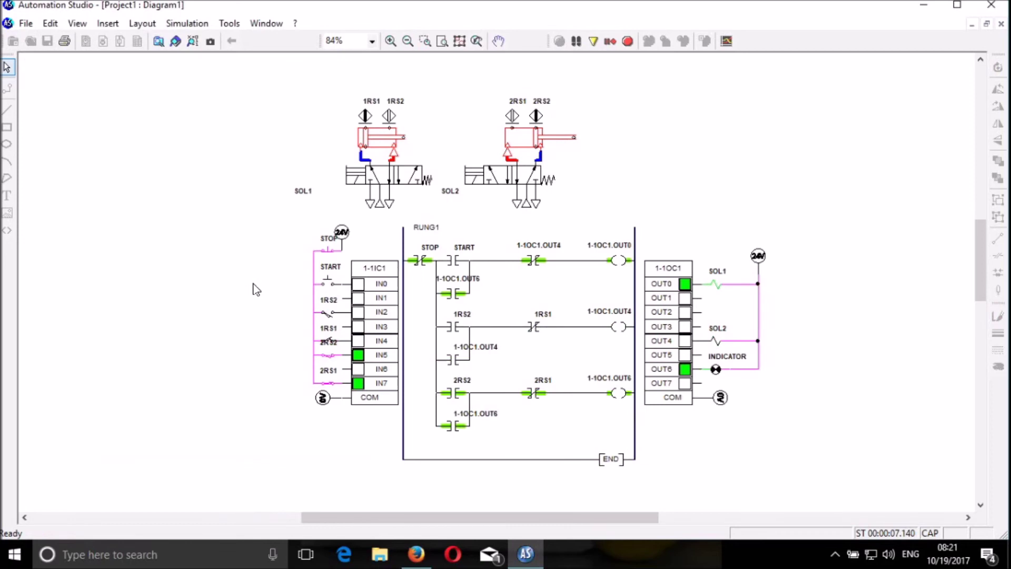
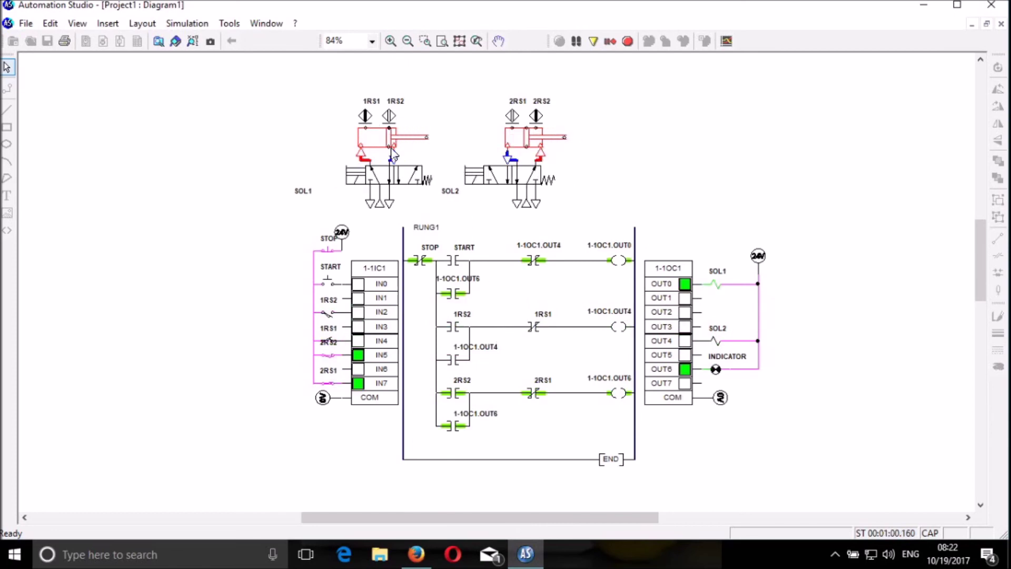
Watch the first cylinder's animation while operating the STOP and START pushbuttons, and close the animation.
right_click(380, 133)
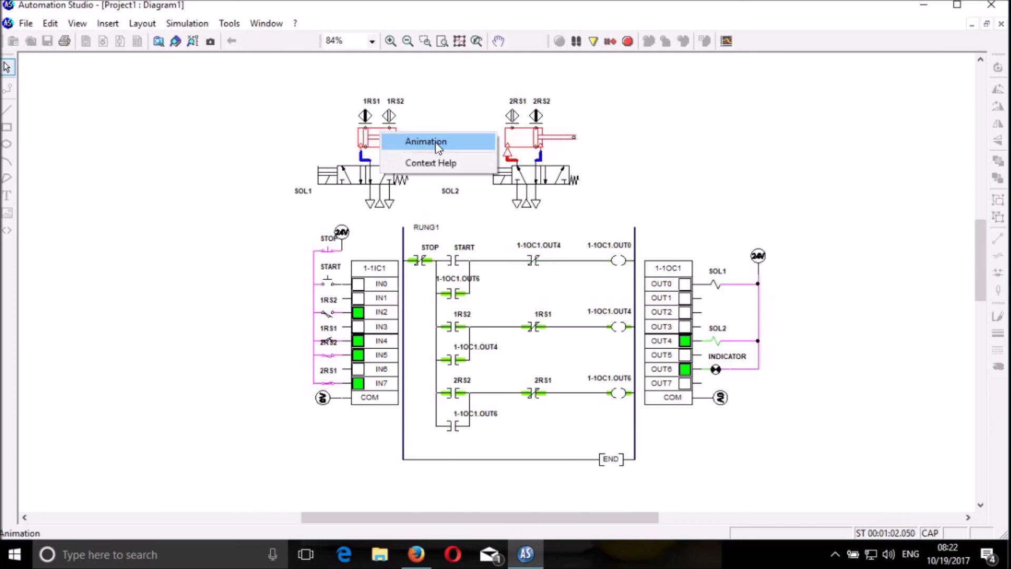
left_click(437, 143)
left_click_drag(153, 83, 166, 102)
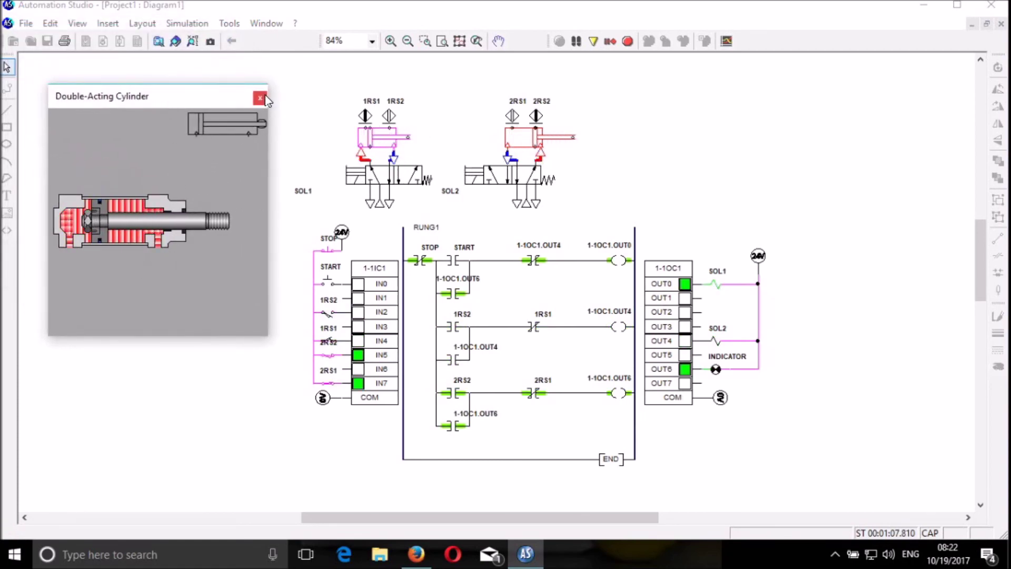
left_click(330, 255)
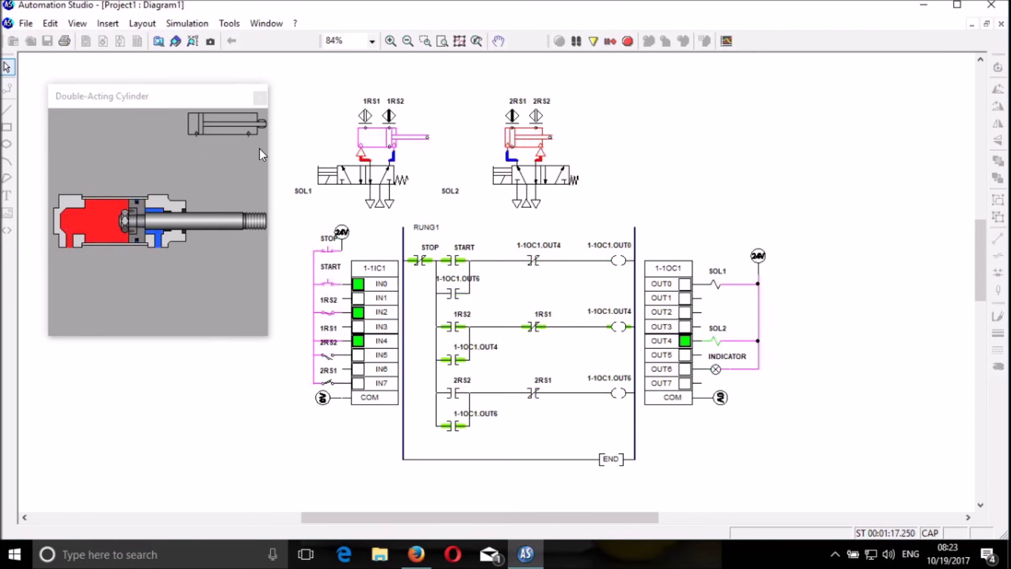
left_click(259, 99)
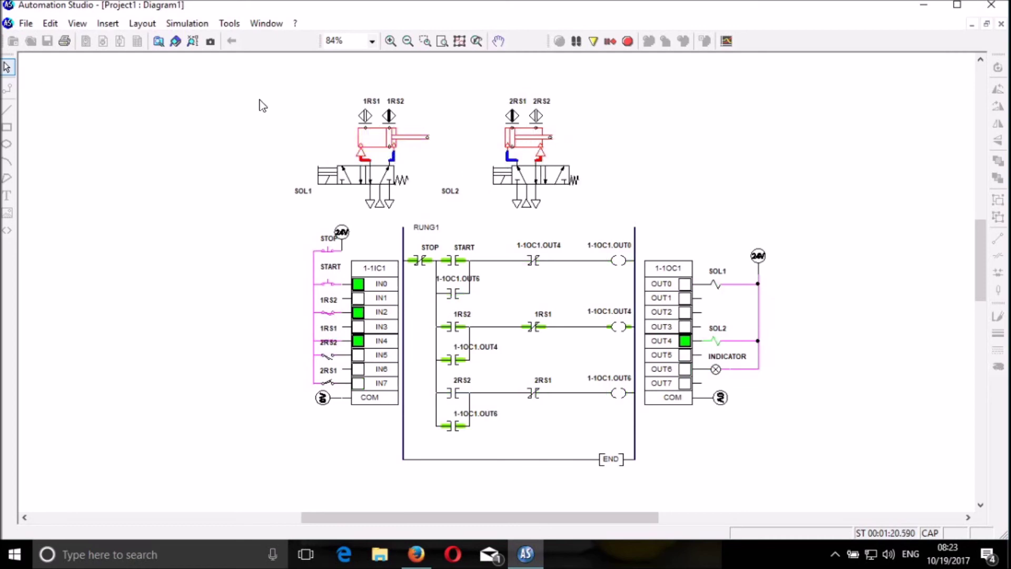
Watch the second double-acting cylinder's animation during the simulation and close it.
right_click(521, 136)
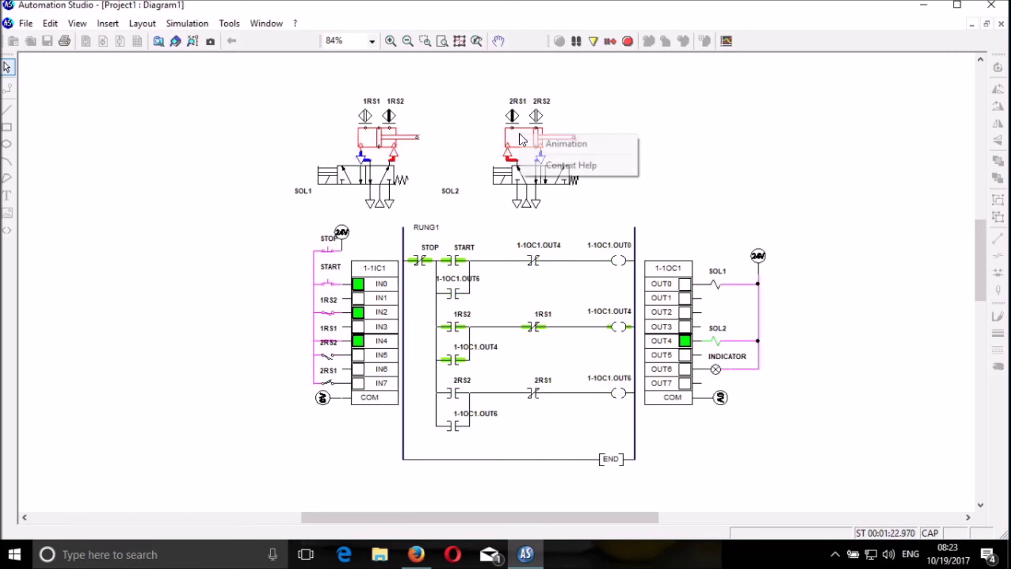
left_click(555, 143)
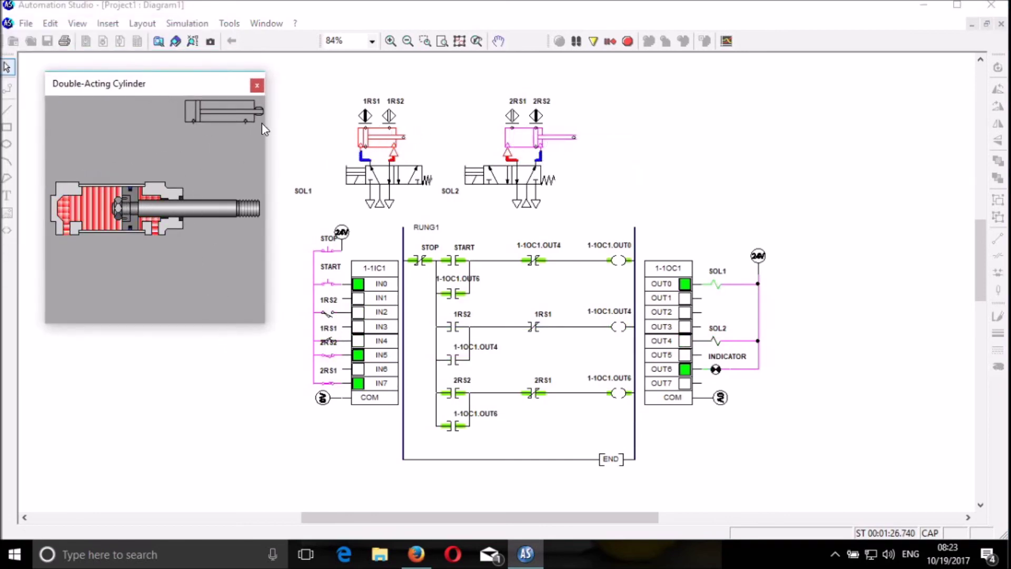
left_click(256, 87)
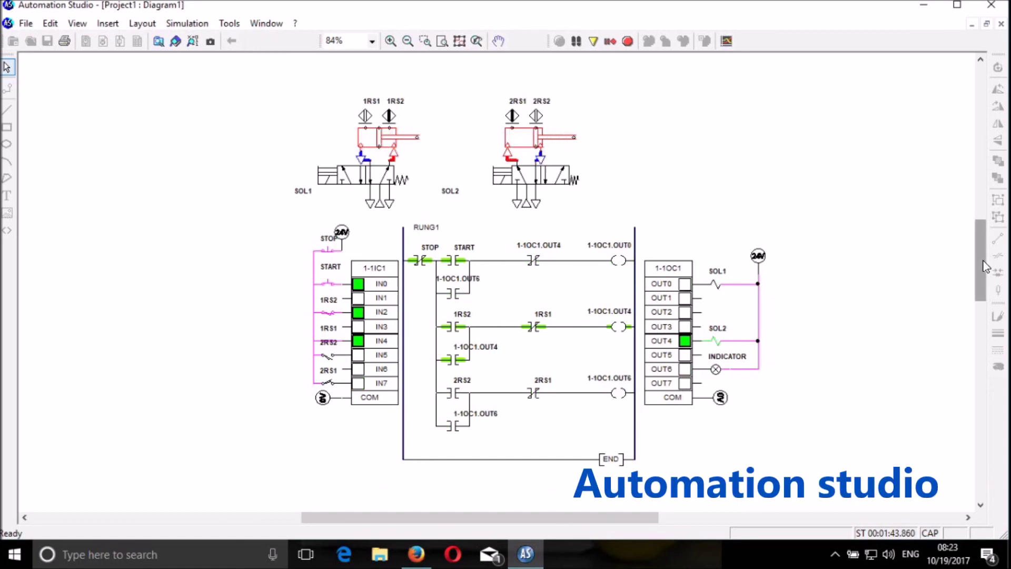
left_click_drag(986, 267, 637, 74)
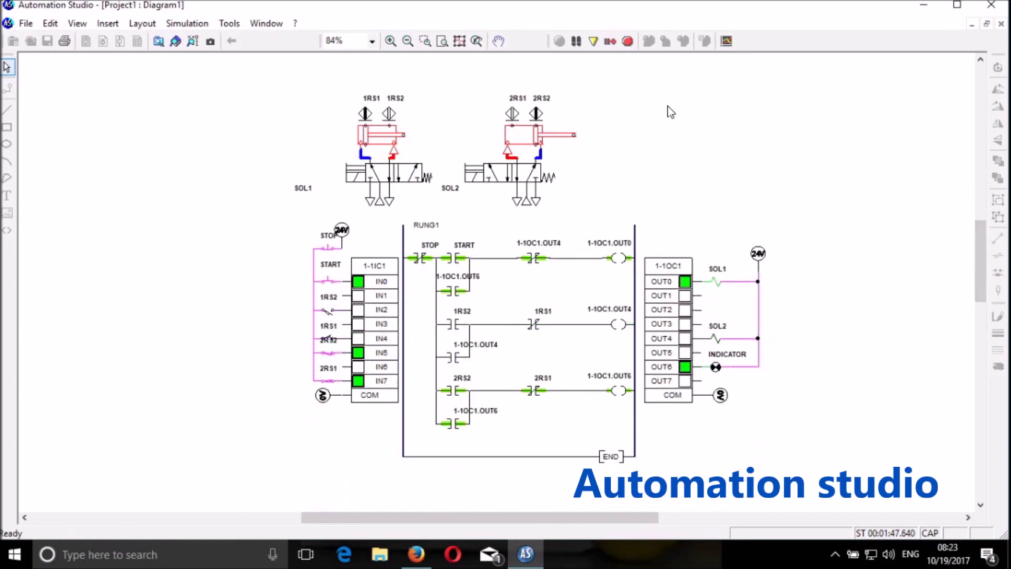